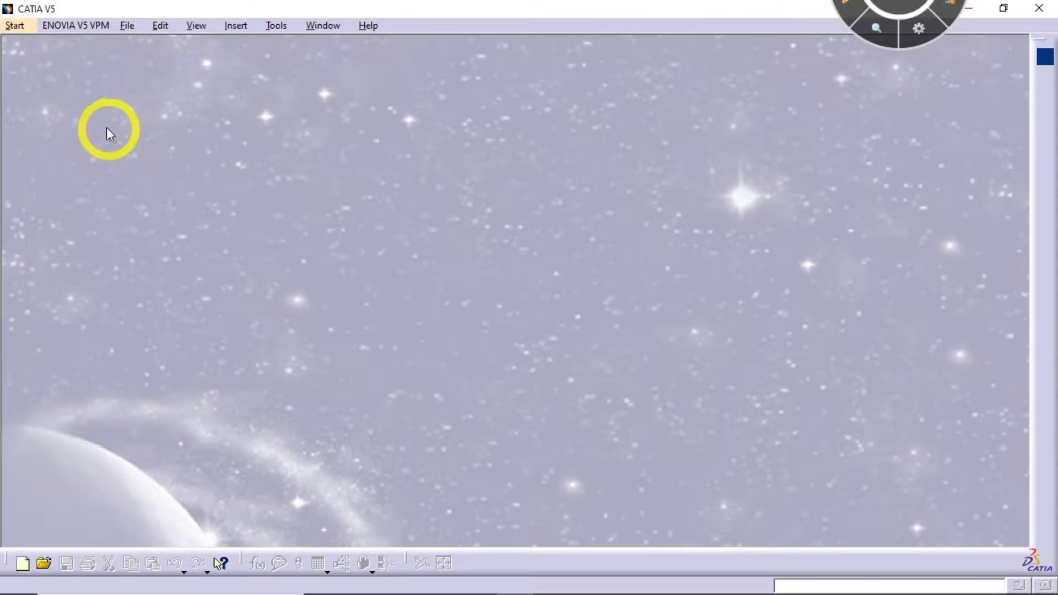
- Create a new part in the Part Design workbench and open a sketch on the xy plane
left_click(15, 26)
mouse_move(61, 63)
left_click(237, 65)
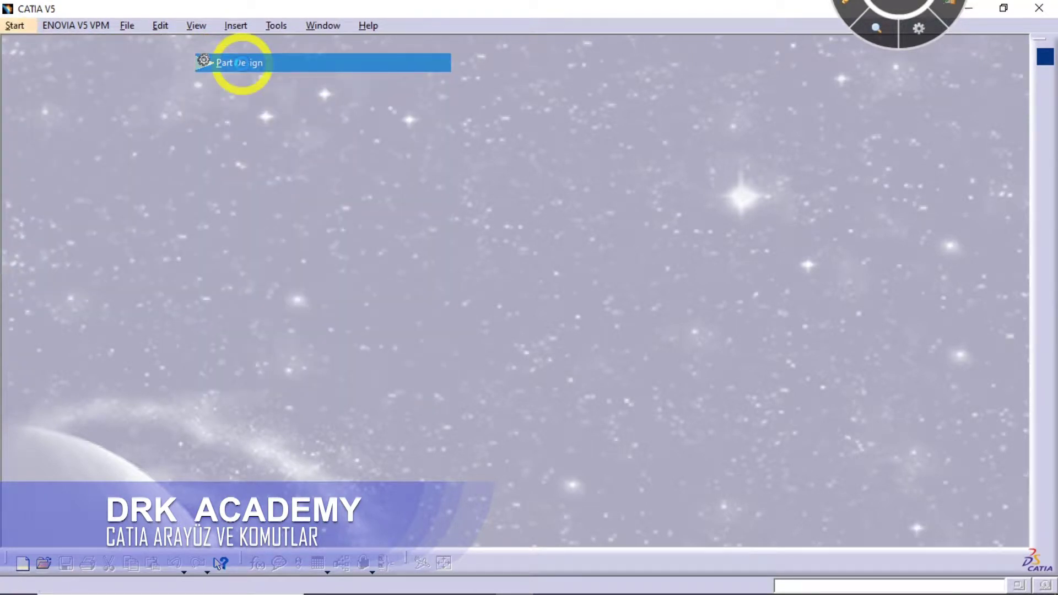
left_click(646, 441)
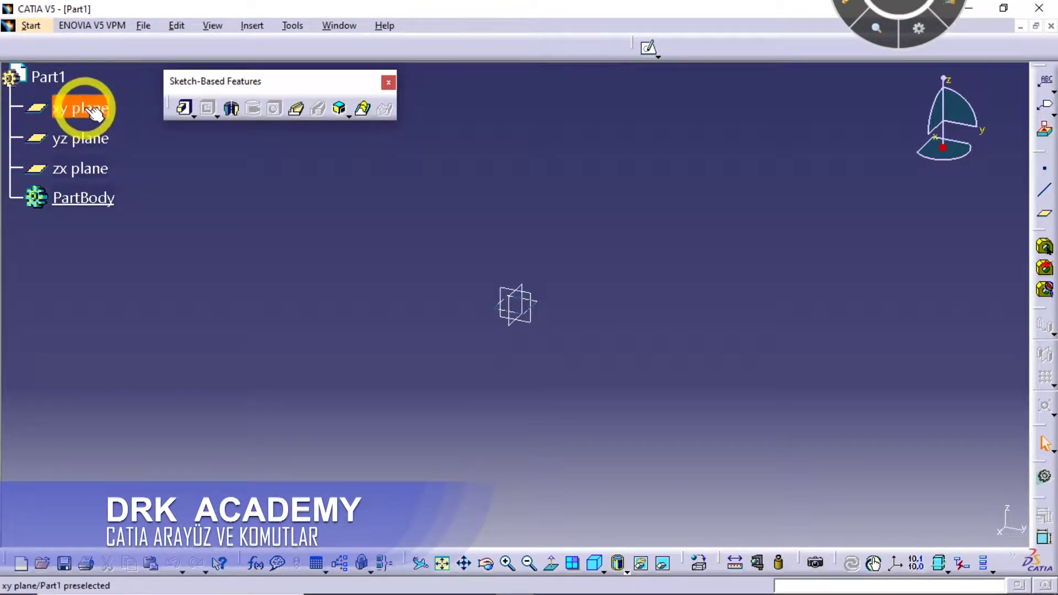
left_click(84, 108)
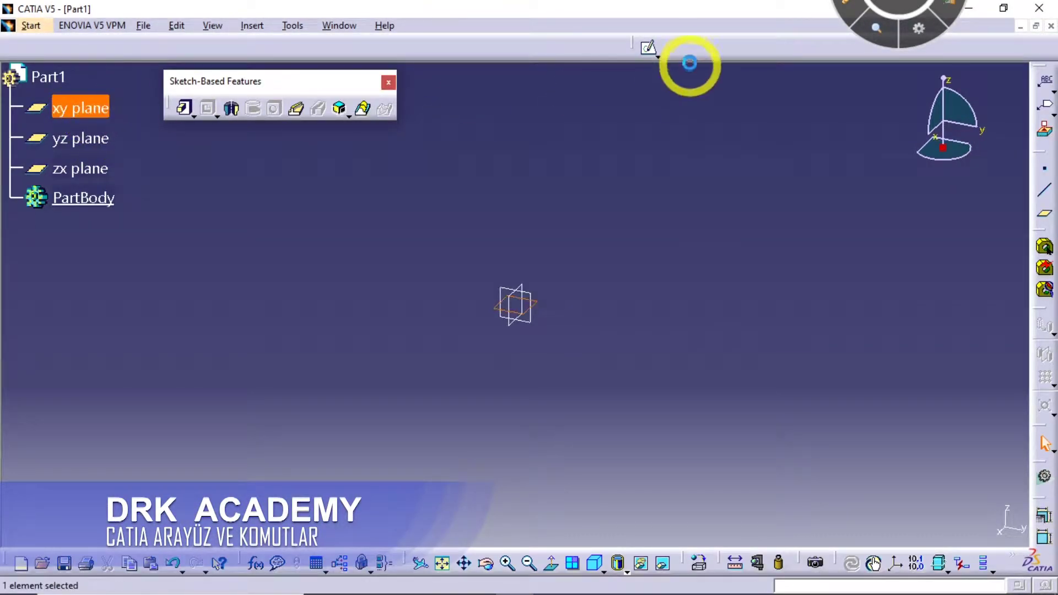
left_click(647, 48)
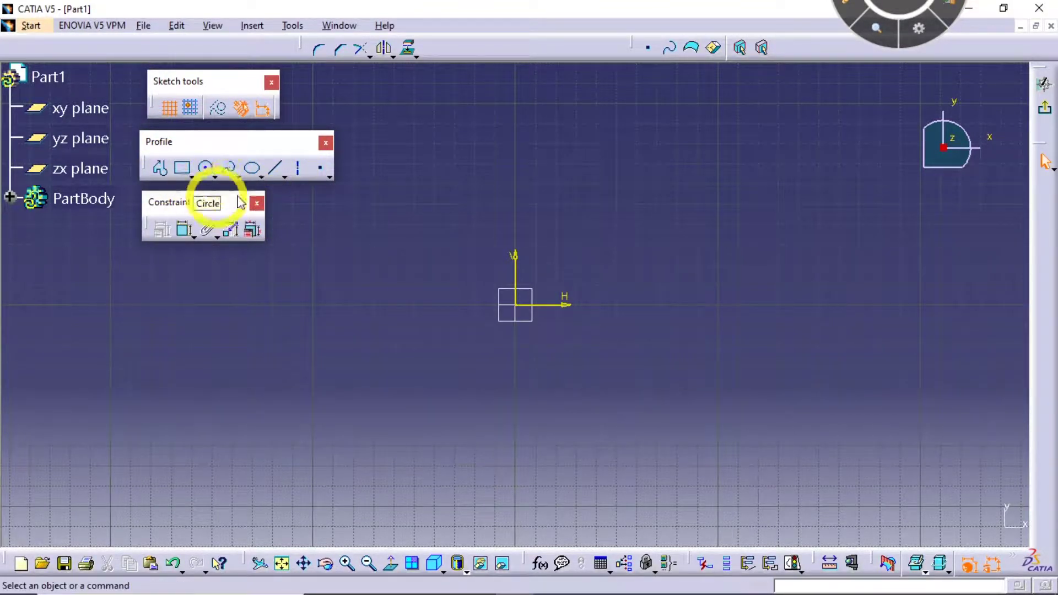
- Sketch a single slanted line above the horizontal axis, starting at about H 20 mm, V 49 mm
left_click(276, 170)
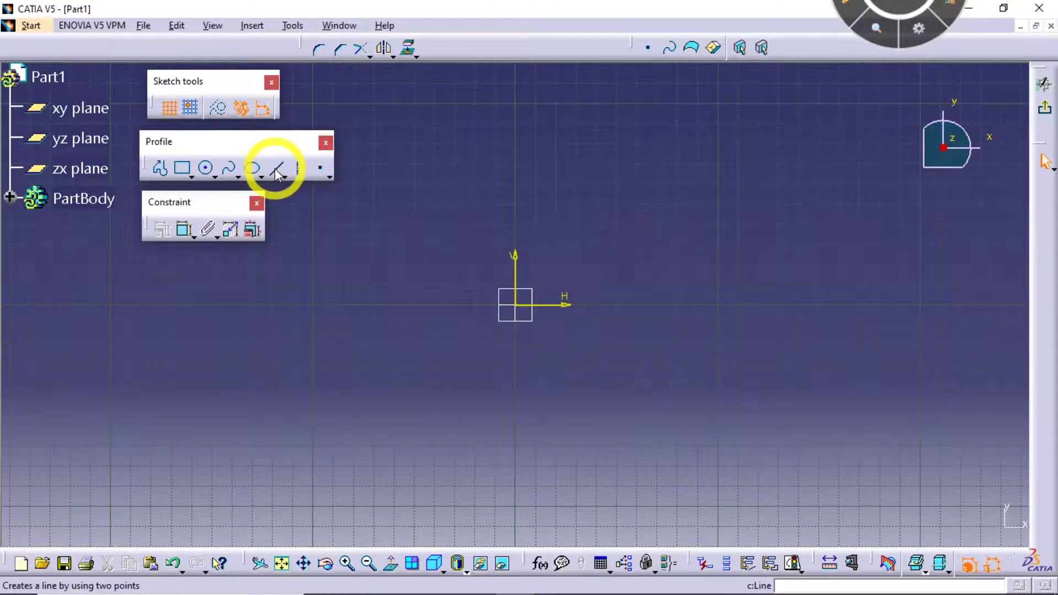
middle_click_drag(470, 210, 362, 285)
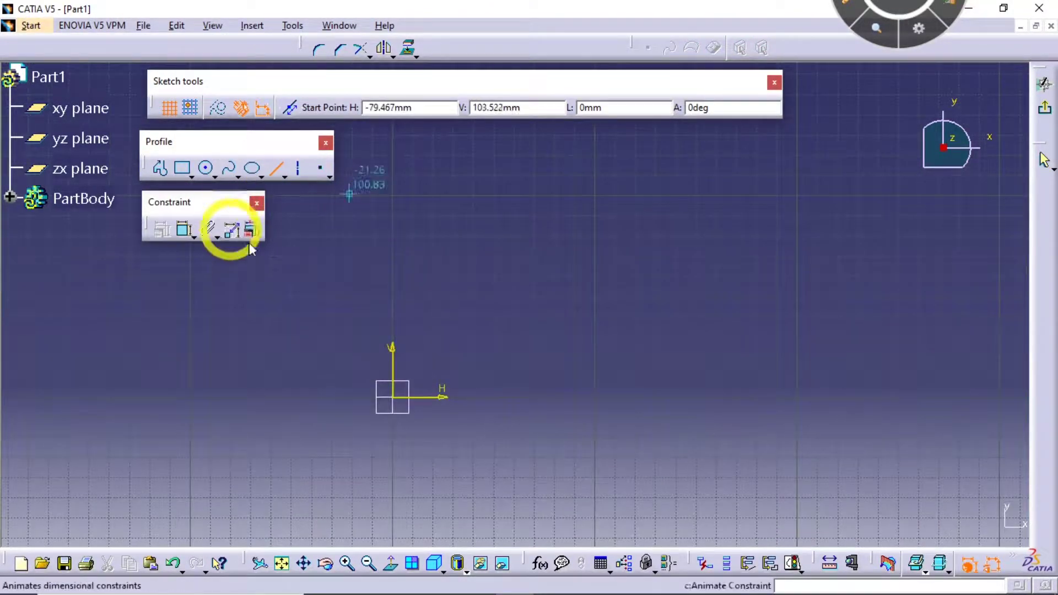
left_click(277, 171)
left_click(432, 298)
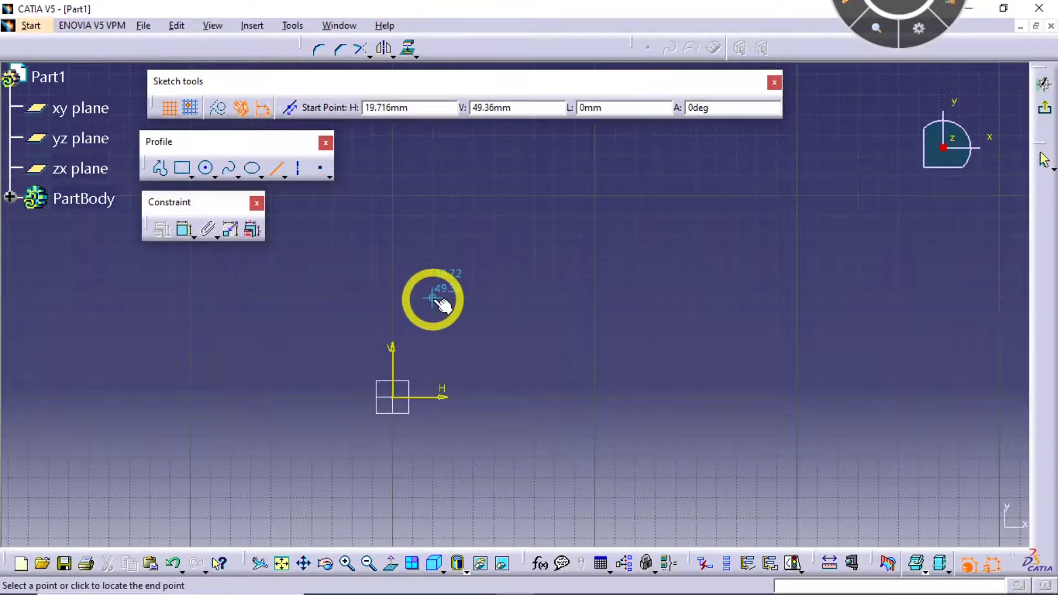
left_click(562, 226)
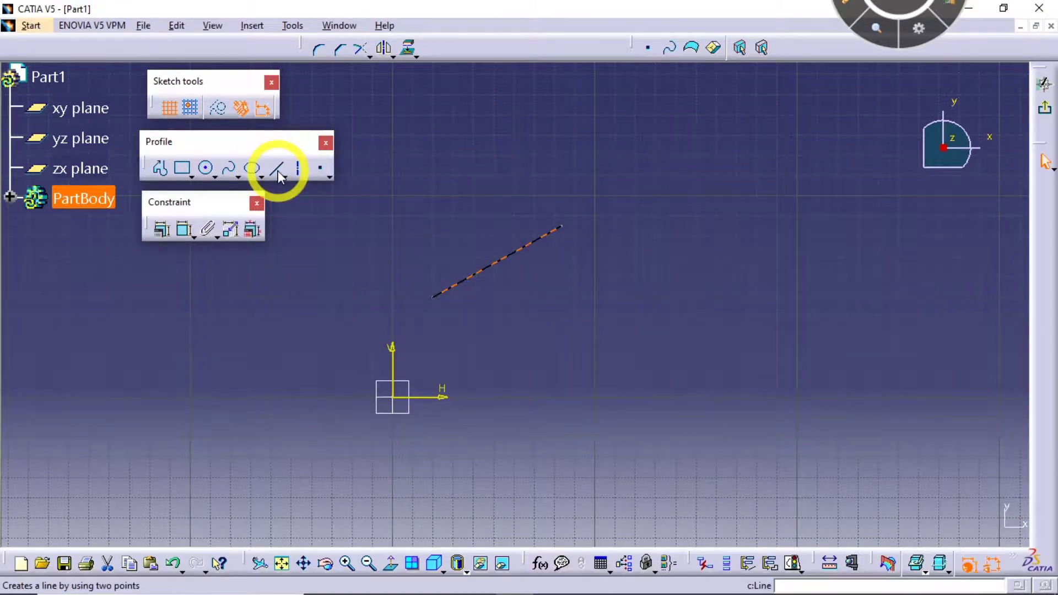
left_click(338, 225)
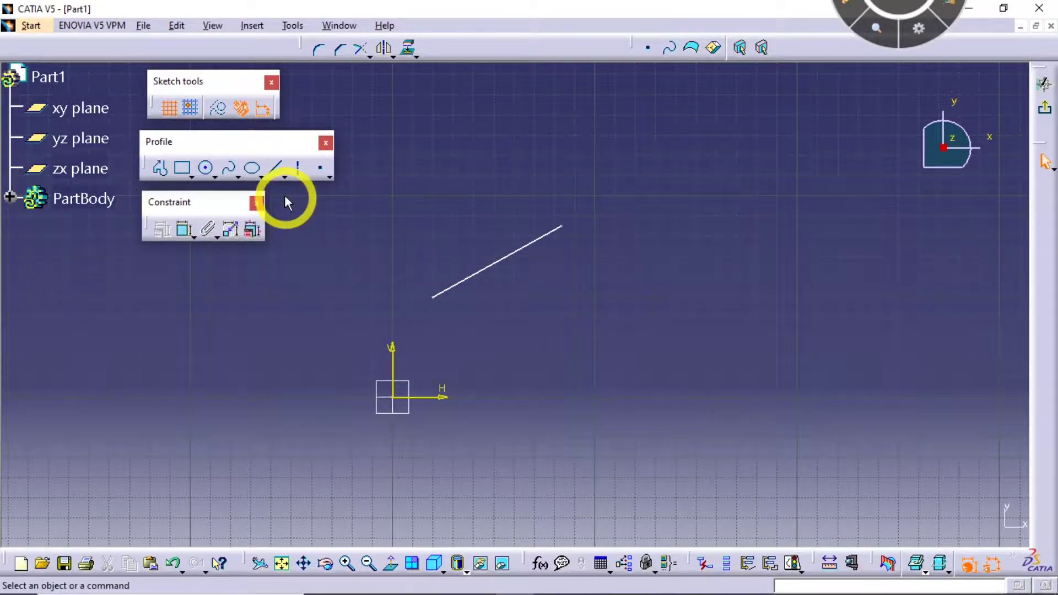
- Sketch two more separate slanted lines beyond the first line on the positive H side, roughly parallel to each other
left_click(276, 172)
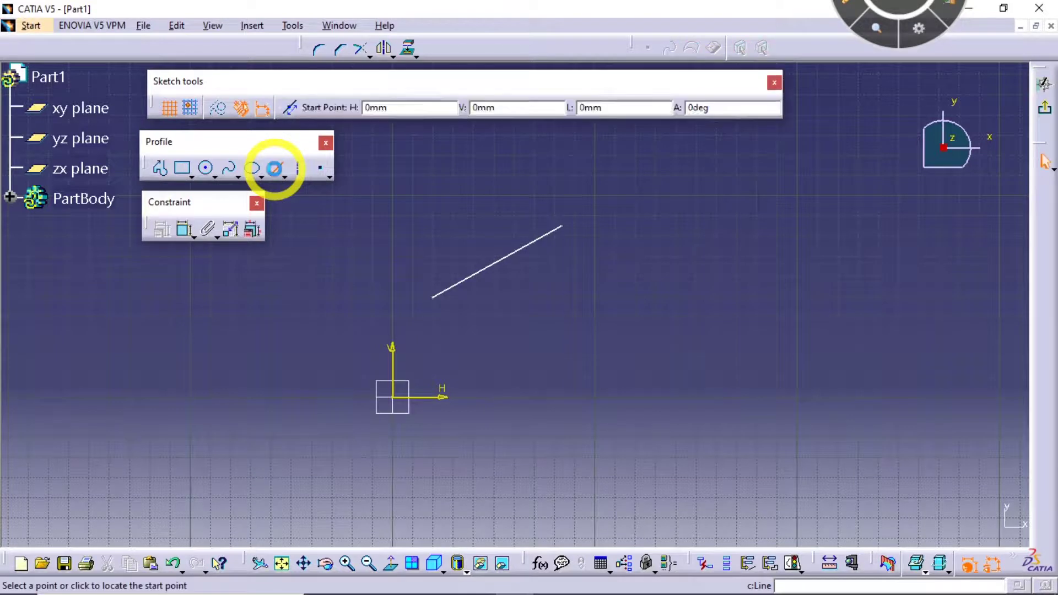
left_click(609, 362)
left_click(685, 253)
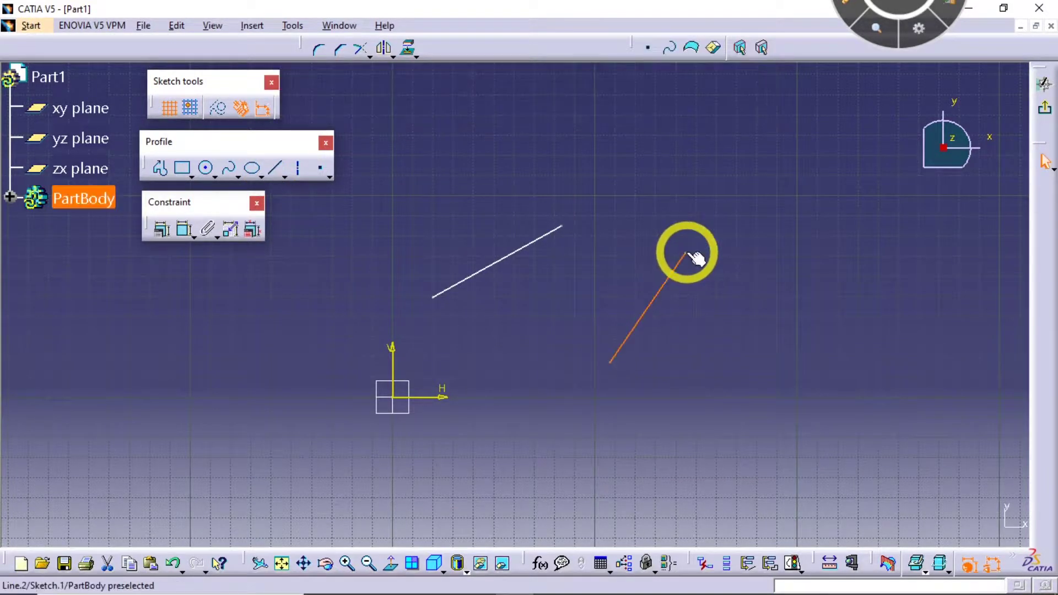
left_click(276, 172)
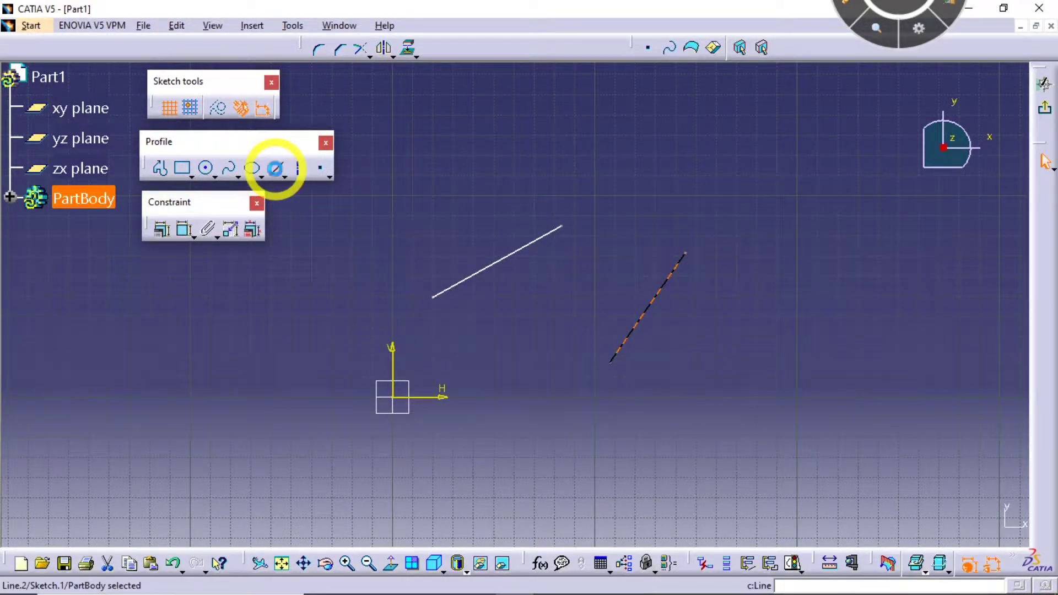
left_click(746, 374)
left_click(821, 253)
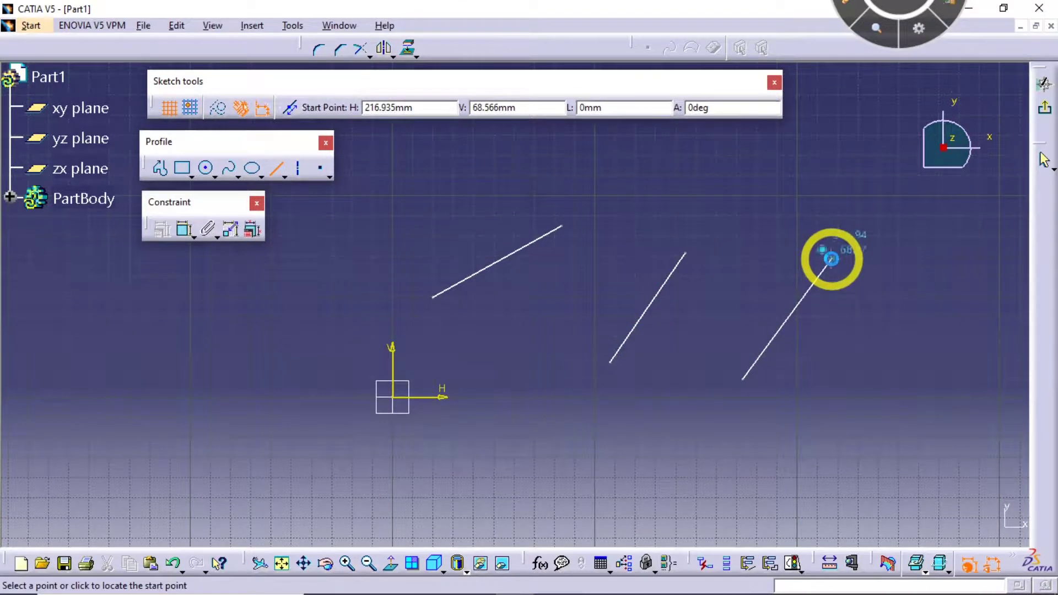
- Sketch four more separate lines in succession: above, beside and below the steep slanted lines, and one close to the origin
middle_click_drag(911, 315, 737, 308)
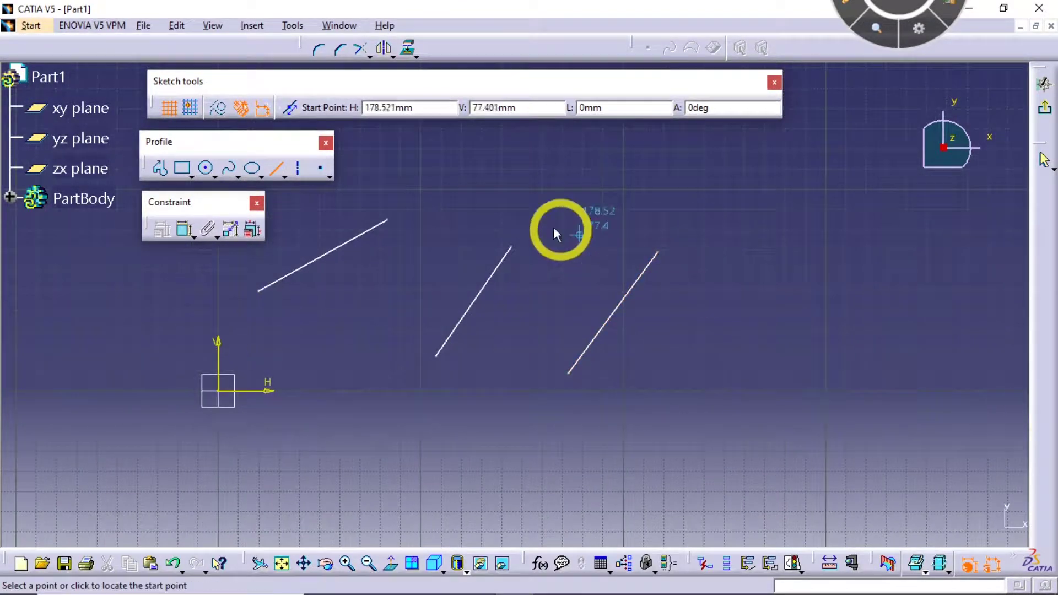
left_click(639, 178)
left_click(779, 237)
left_click(749, 374)
left_click(424, 439)
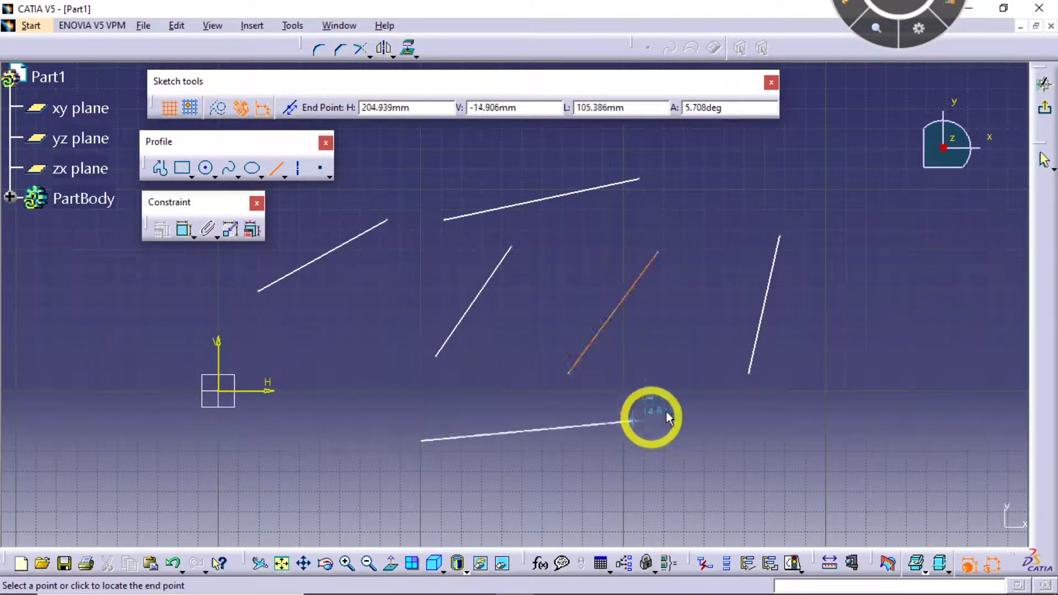
left_click(666, 412)
left_click(303, 314)
left_click(344, 413)
mouse_move(355, 413)
middle_mouse_down()
mouse_move(602, 330)
mouse_move(697, 283)
mouse_move(692, 359)
mouse_move(616, 287)
middle_mouse_up()
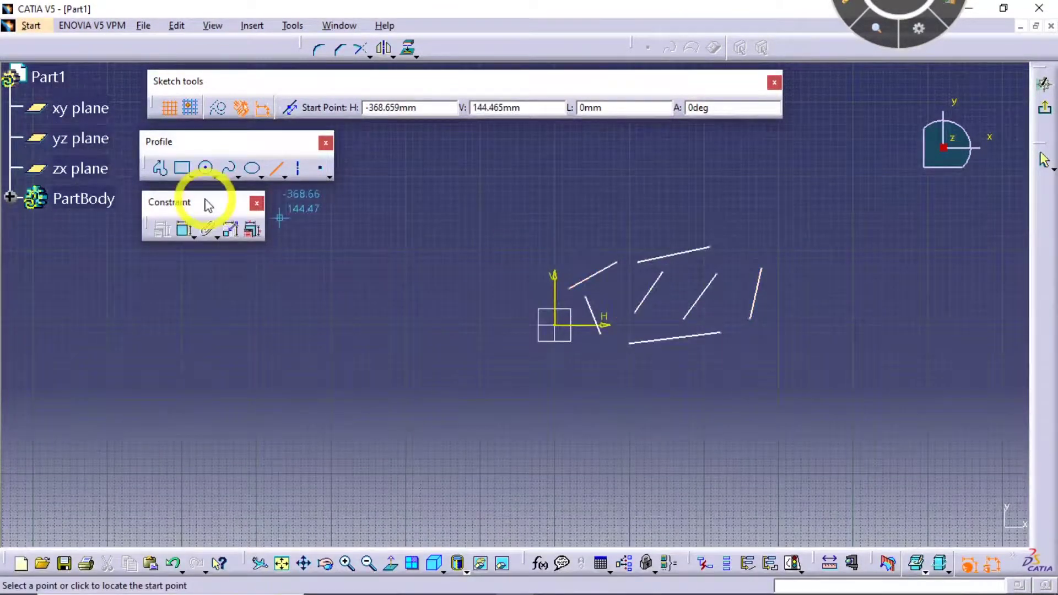
- Sketch two circles on the negative H side of the origin, the smaller one centred at about H -233 mm, V 85 mm
left_click(206, 168)
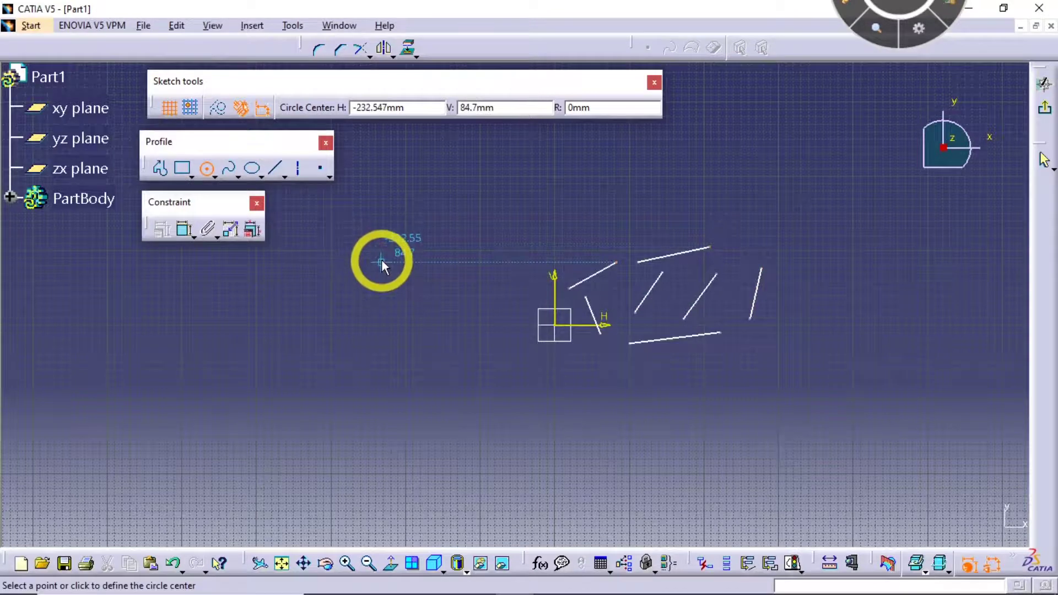
left_click(379, 261)
left_click(411, 253)
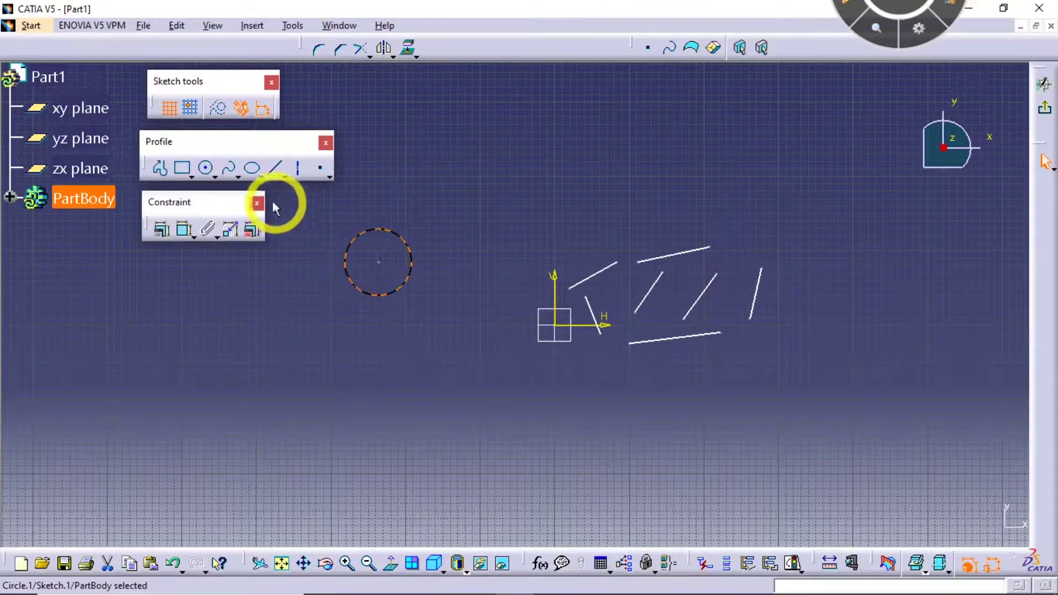
left_click(207, 169)
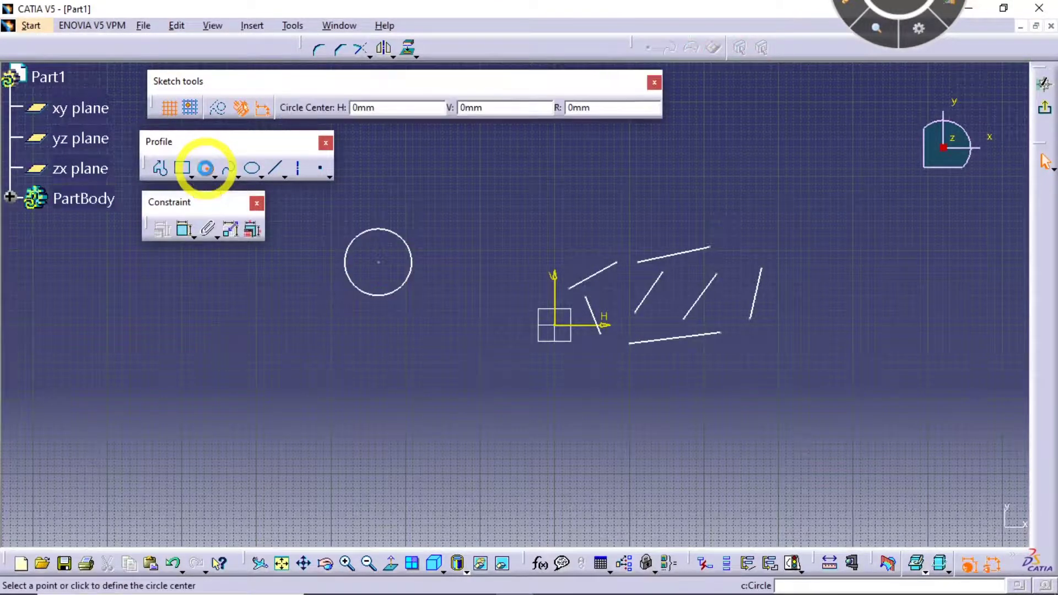
left_click(483, 189)
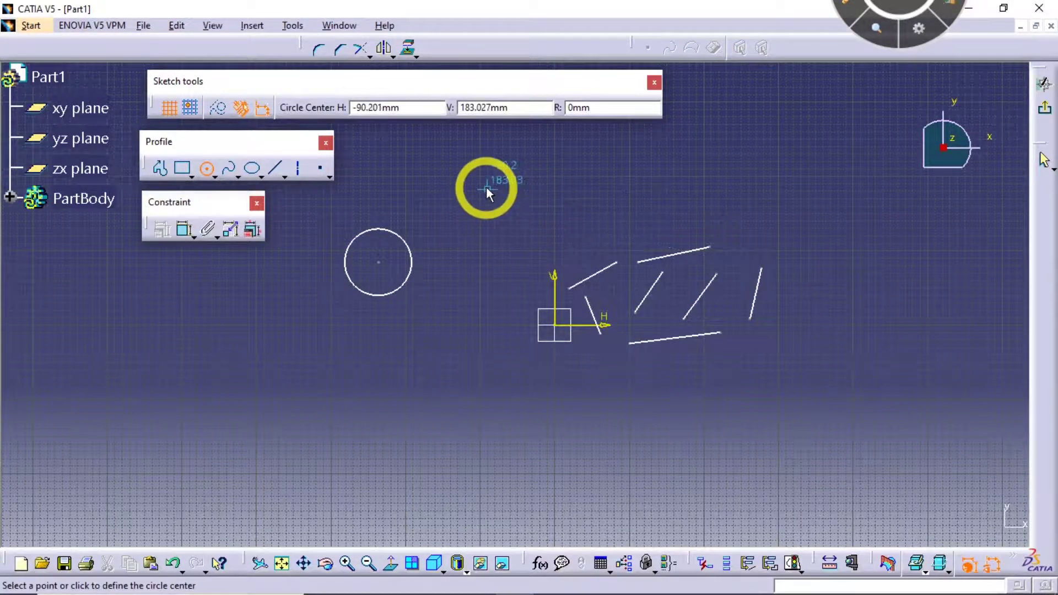
left_click(511, 185)
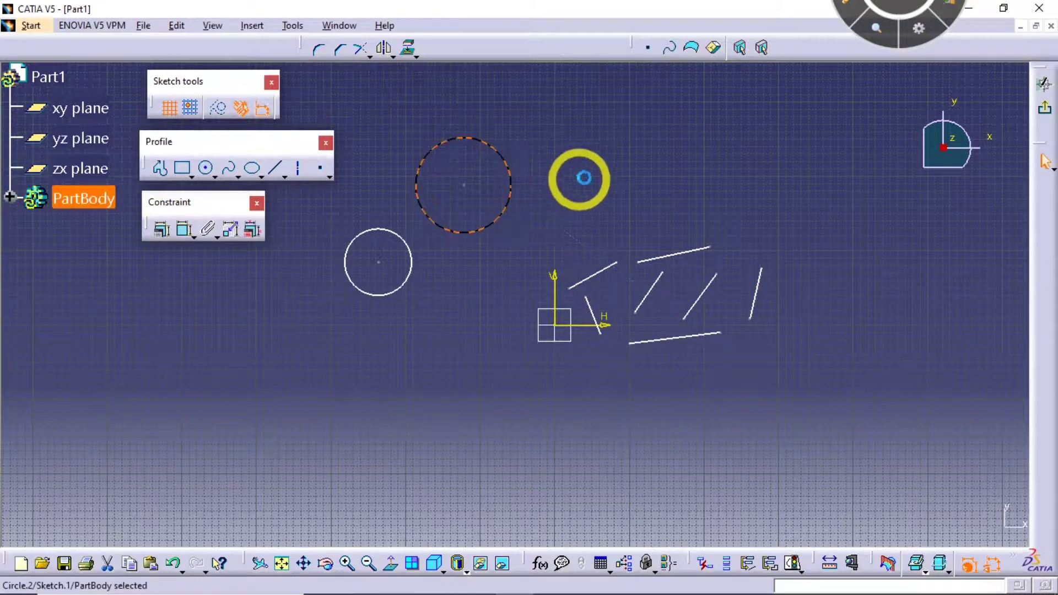
- Sketch three more circles in succession, a large one above the origin and two smaller ones beyond the lines, and end the Circle command
left_click(207, 168)
left_click(600, 171)
left_click(678, 160)
left_click(757, 165)
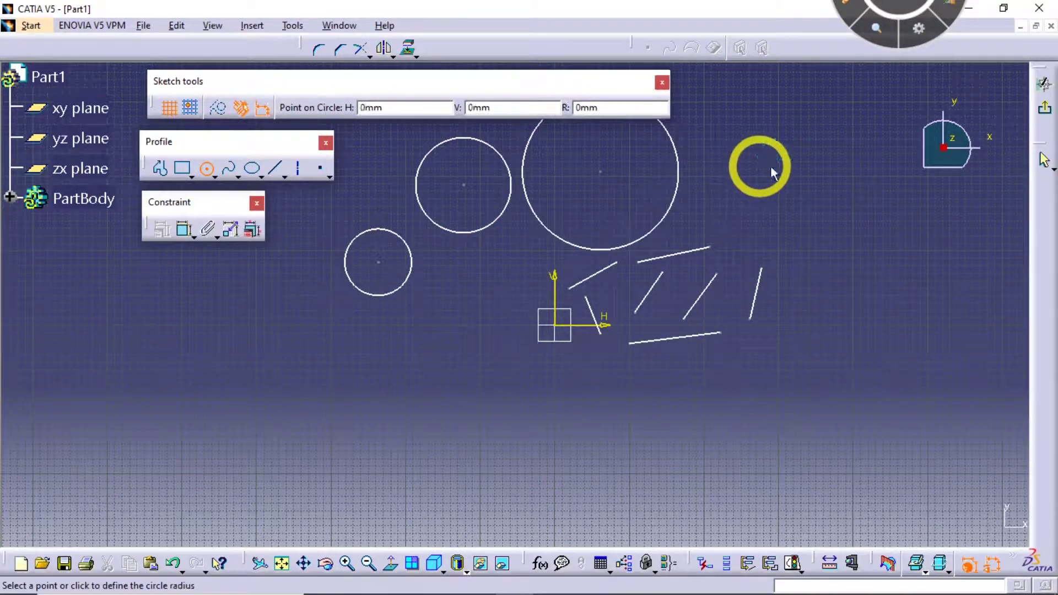
left_click(804, 172)
left_click(831, 246)
left_click(862, 279)
mouse_move(862, 278)
middle_mouse_down()
mouse_move(799, 378)
mouse_move(635, 392)
middle_mouse_up()
key("Escape")
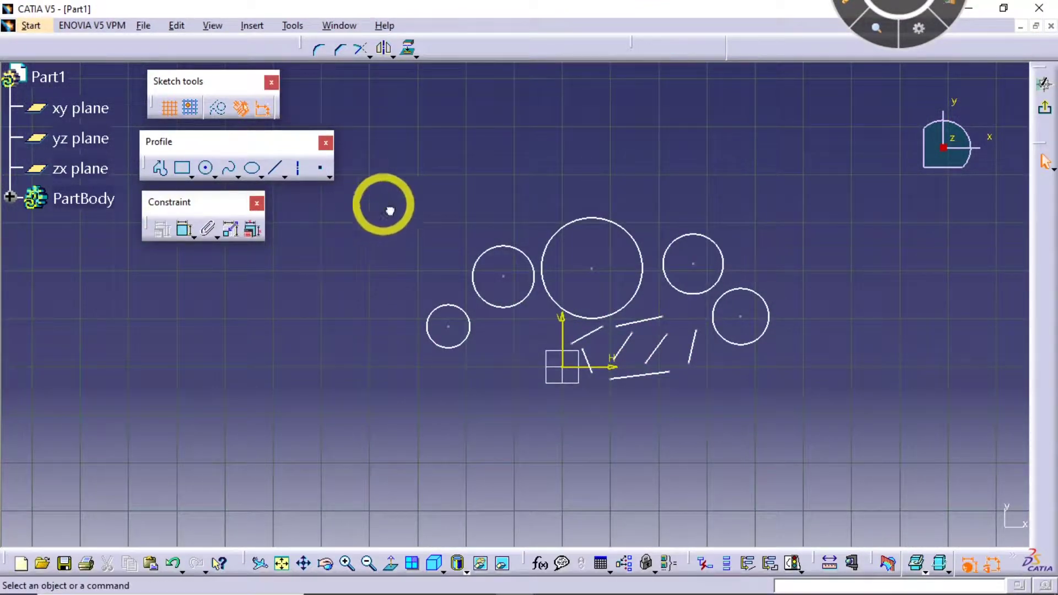
- Delete all the lines and circles from the sketch
key("ctrl+a")
key("Delete")
mouse_move(751, 430)
middle_mouse_down()
mouse_move(562, 371)
mouse_move(619, 271)
mouse_move(497, 408)
middle_mouse_up()
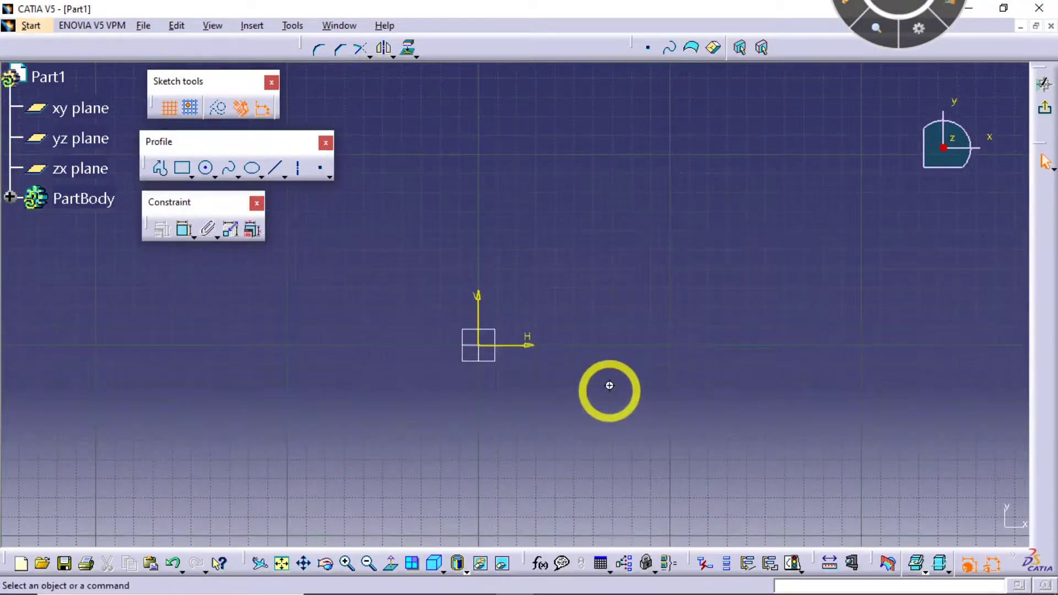
middle_click_drag(610, 385, 616, 313)
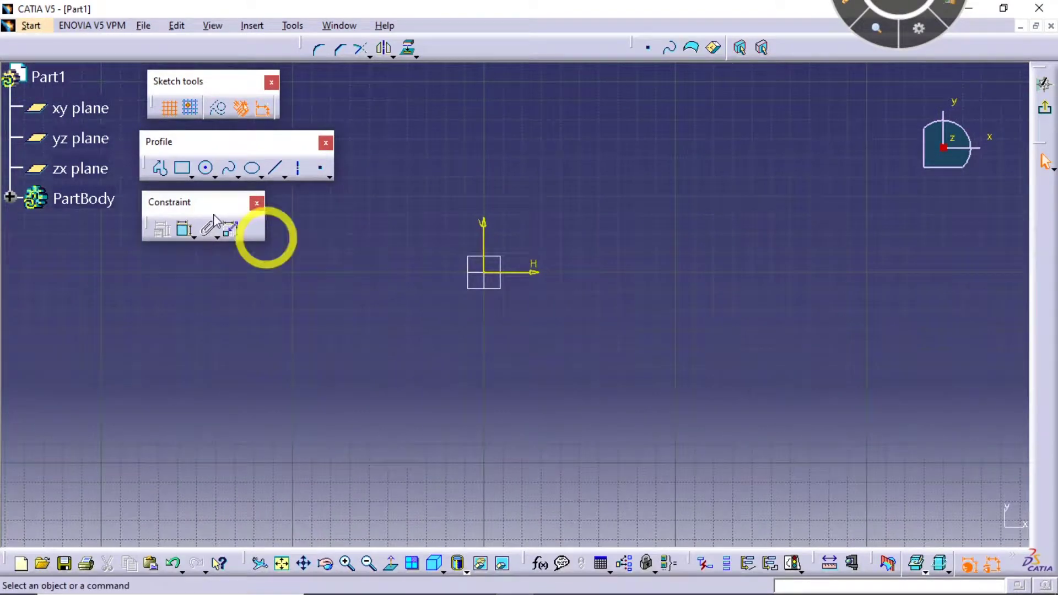
- Draw an open zigzag profile of seven connected line segments around the area above the origin and end the Profile command
left_click(161, 170)
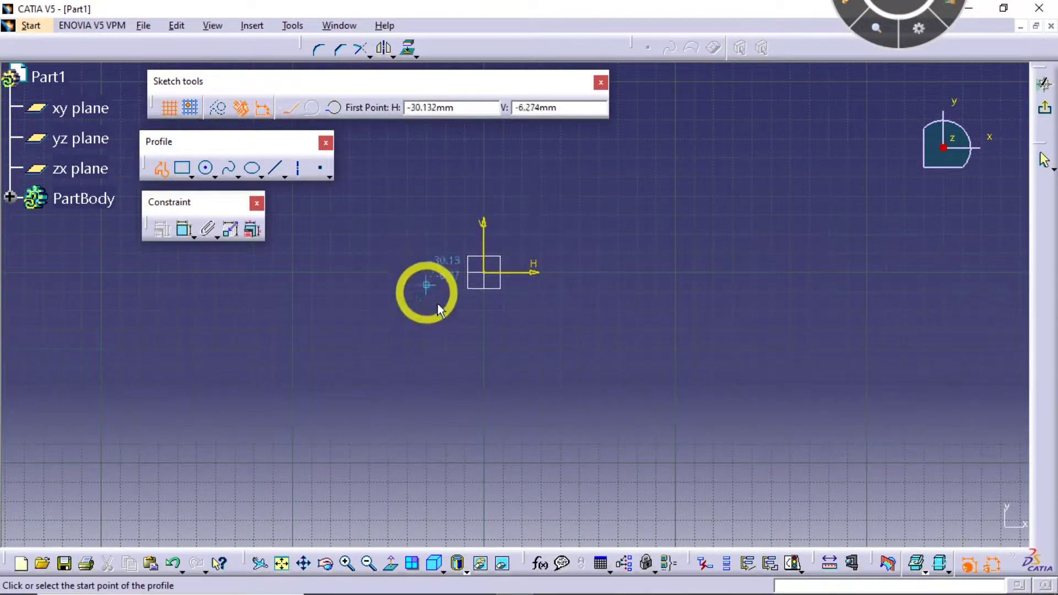
mouse_move(499, 284)
middle_mouse_down()
mouse_move(475, 402)
mouse_move(432, 406)
mouse_move(415, 390)
middle_mouse_up()
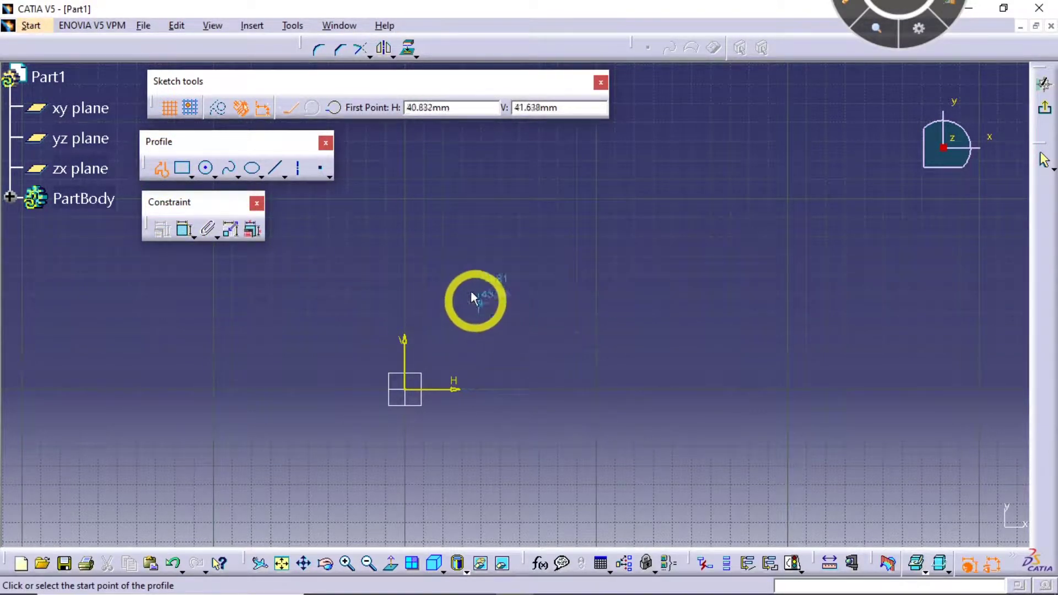
left_click(515, 312)
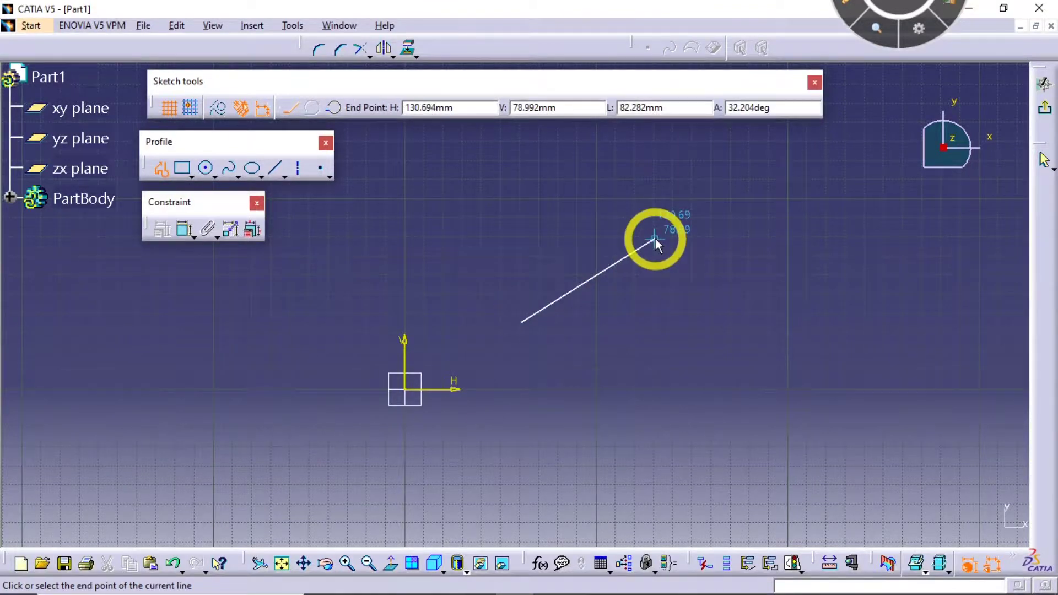
middle_click_drag(651, 238, 573, 309)
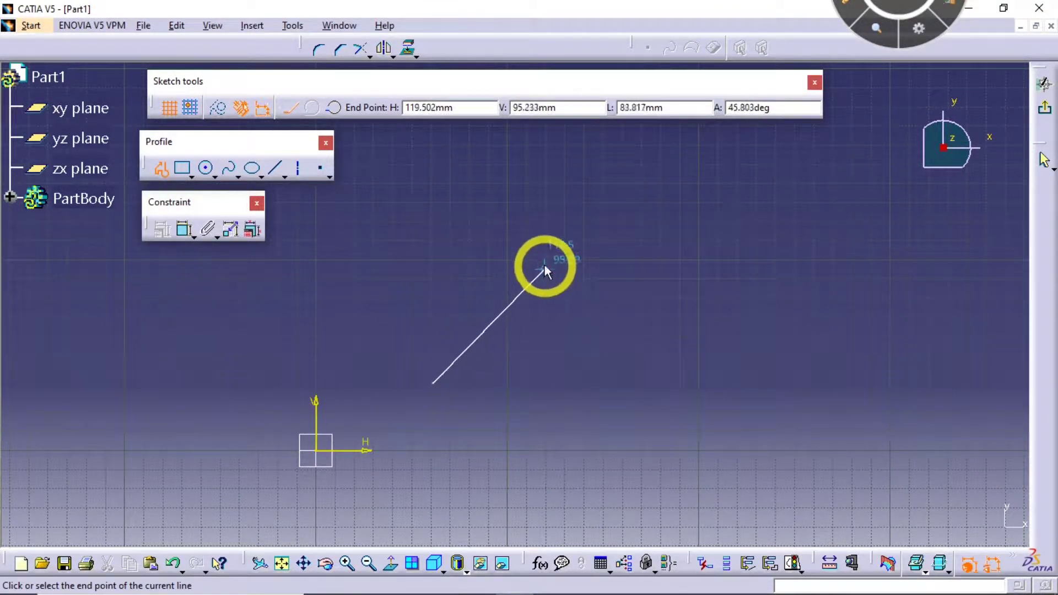
left_click(545, 265)
left_click(673, 367)
left_click(792, 248)
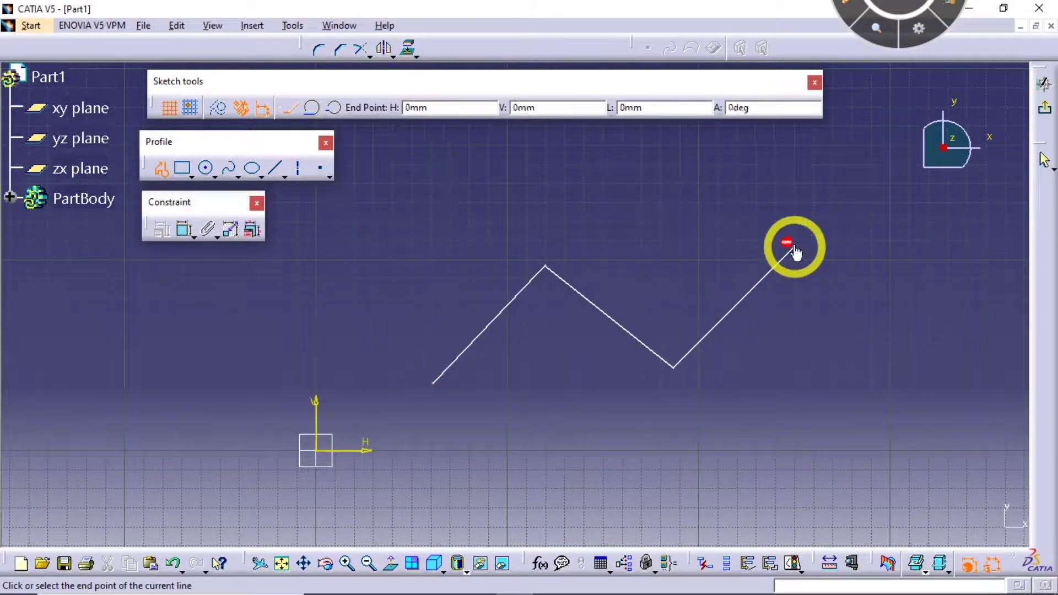
left_click(654, 151)
left_click(385, 239)
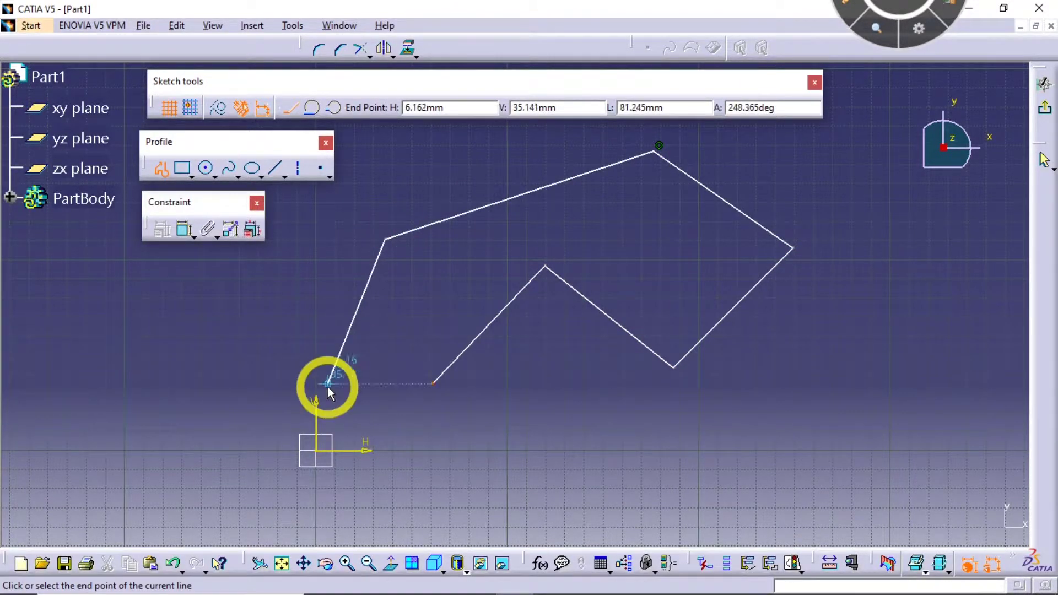
left_click(328, 384)
left_click(584, 500)
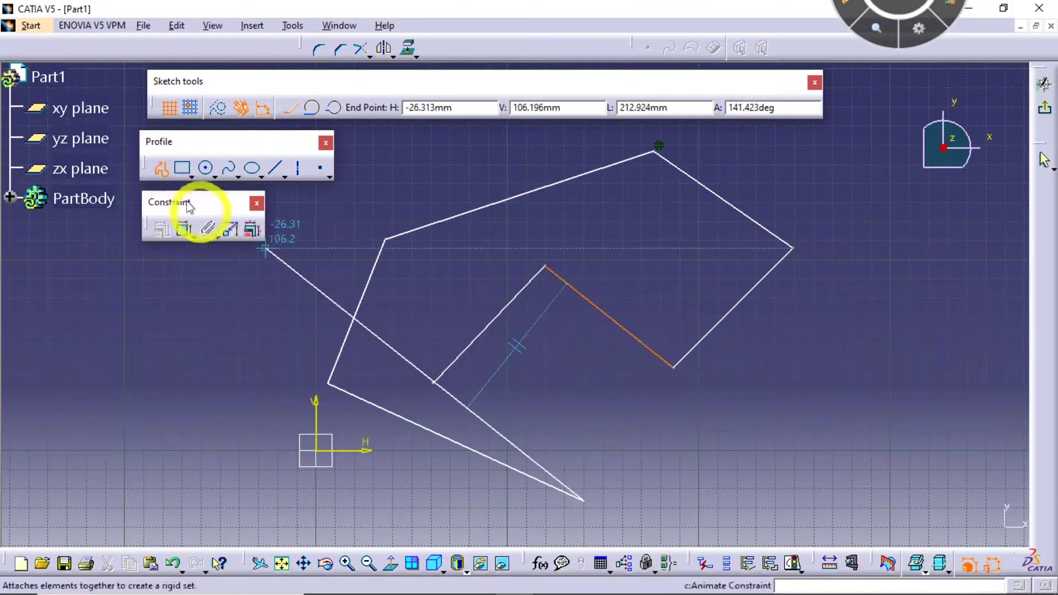
left_click(160, 168)
- Delete the whole zigzag profile from the sketch
key("ctrl+a")
middle_click_drag(484, 184, 420, 219, "ctrl")
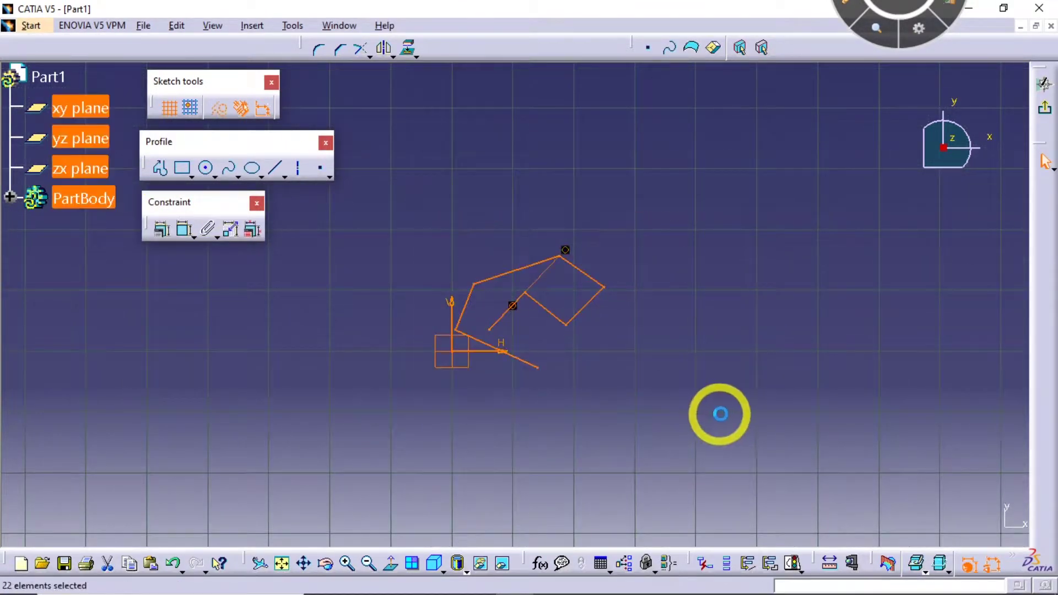
key("Delete")
- Start a new profile at H 0 mm, V 0 mm and draw its first line segment diagonally up from the origin
mouse_move(494, 362)
middle_mouse_down("ctrl")
mouse_move(543, 343)
mouse_move(524, 198)
mouse_move(551, 337)
middle_mouse_up("ctrl")
left_click(159, 168)
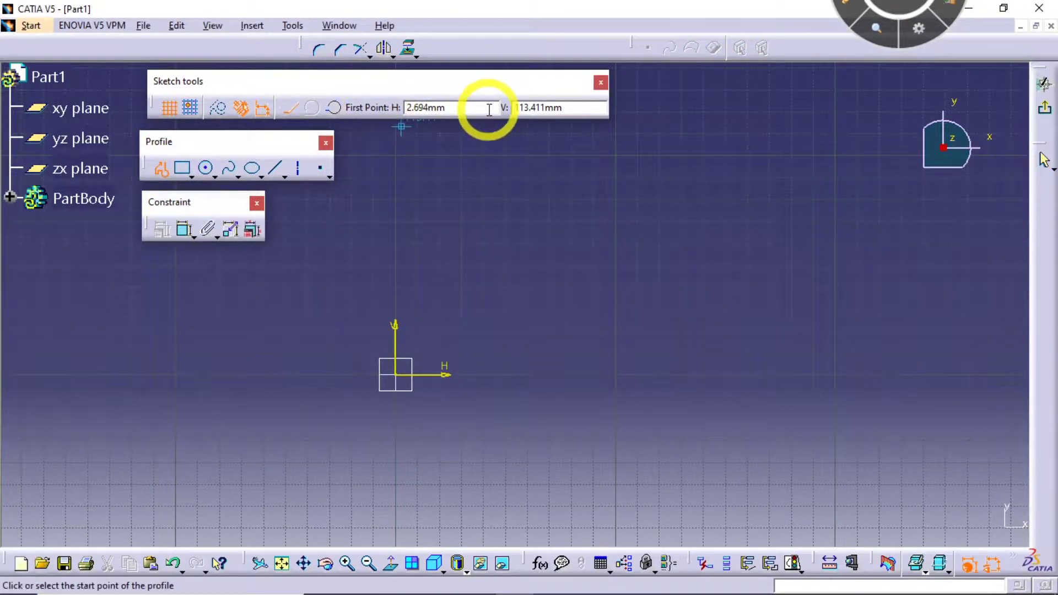
left_click(414, 108)
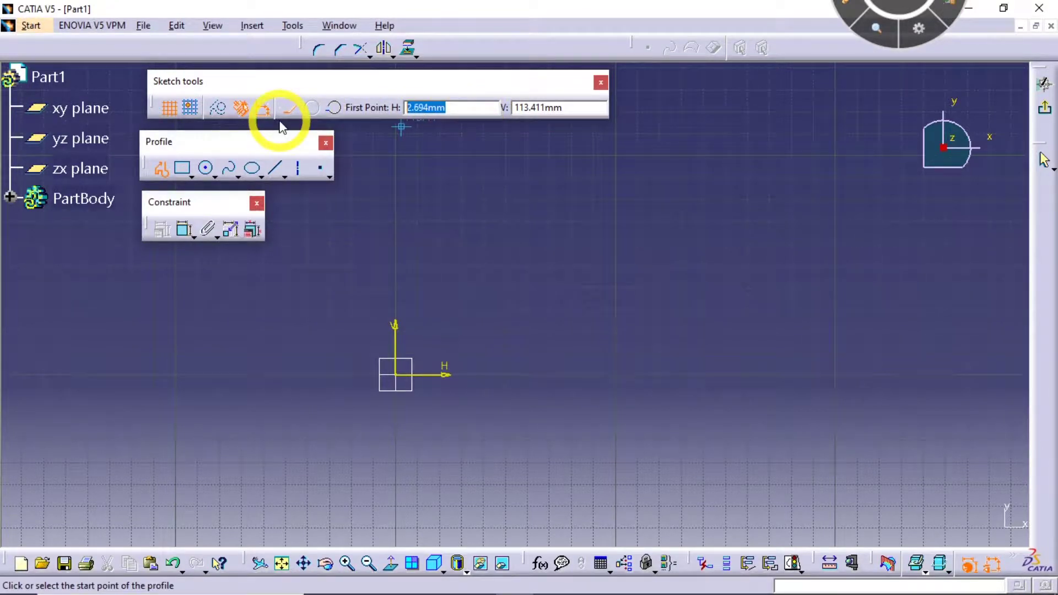
type("0")
key("Tab")
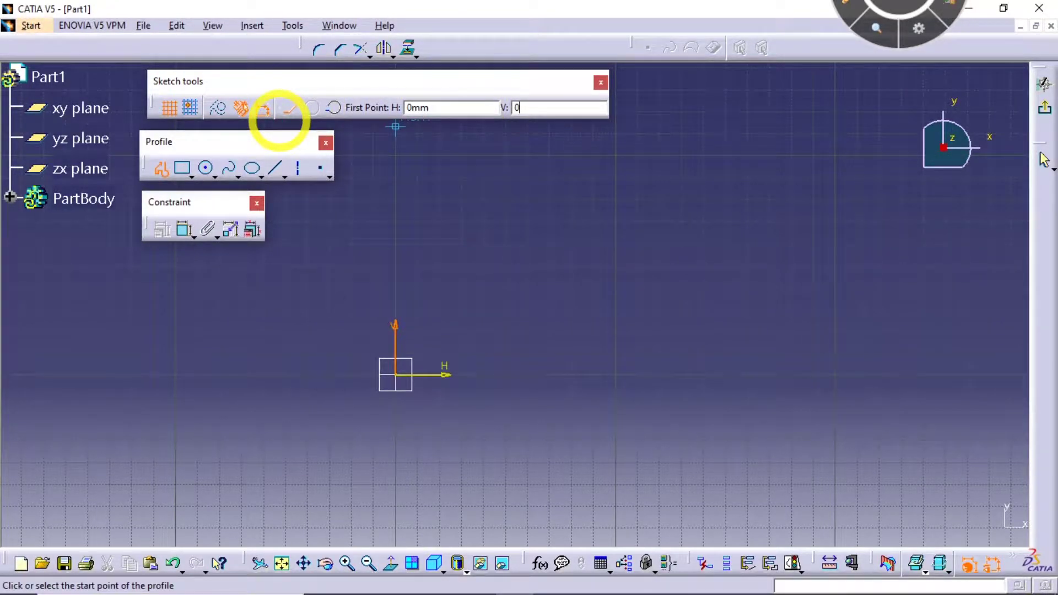
key("Return")
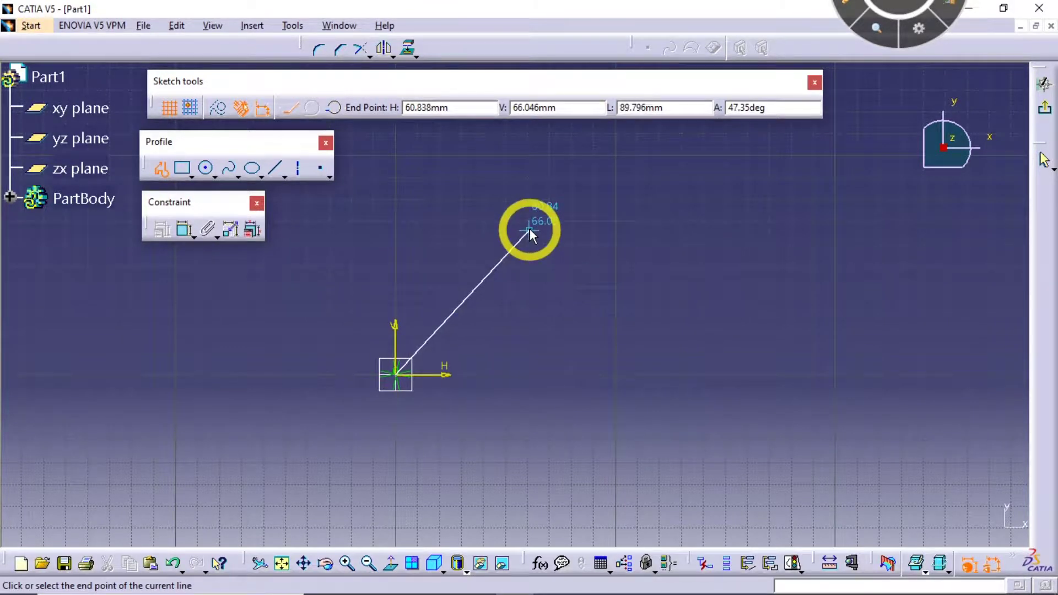
left_click(488, 224)
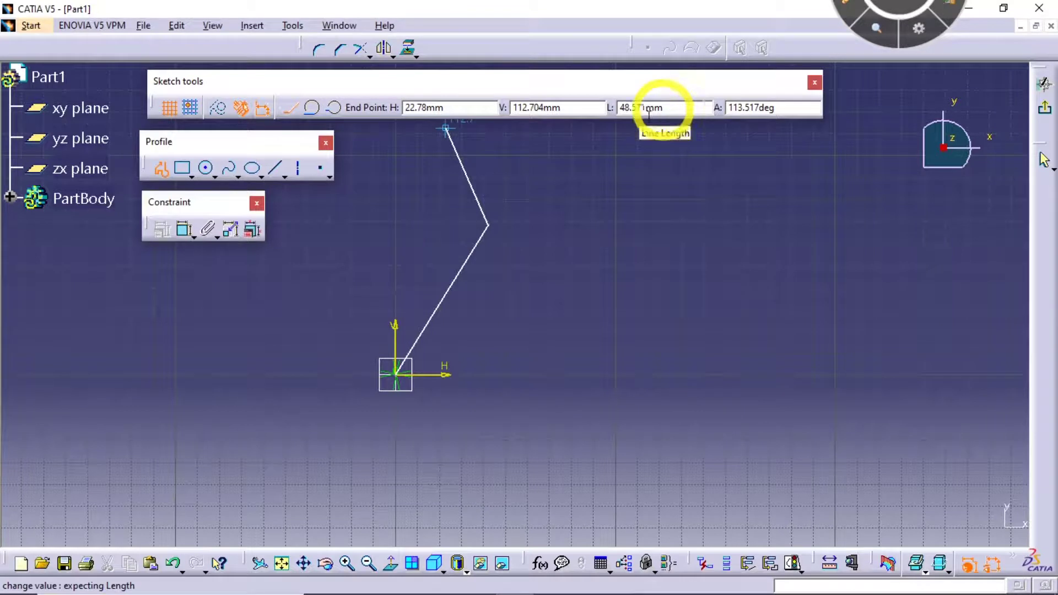
- Add a second profile segment with a length of 100 mm and an angle of 20 degrees
left_click(487, 226)
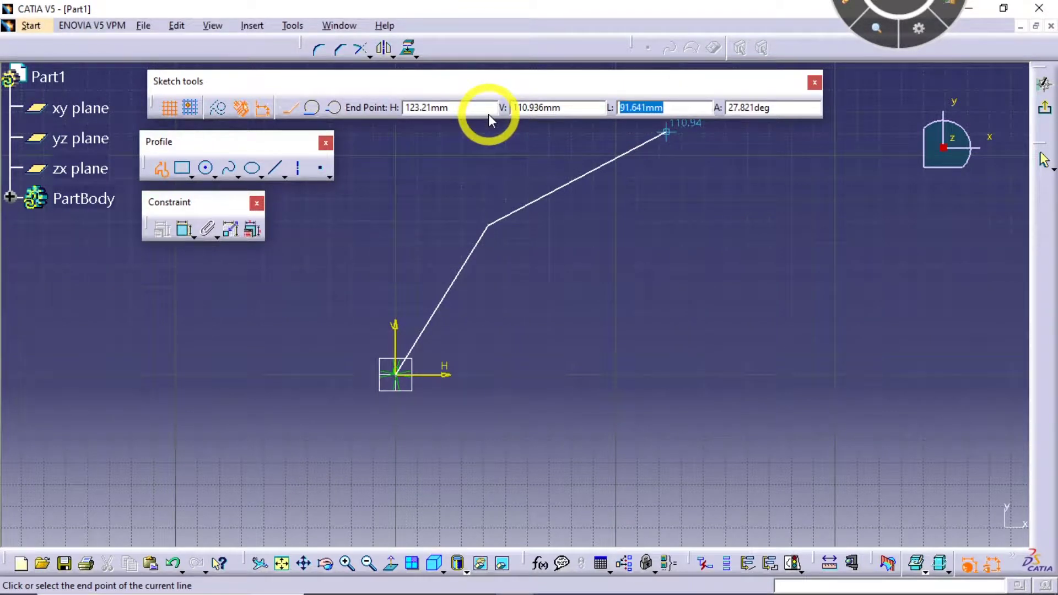
type("100")
key("Tab")
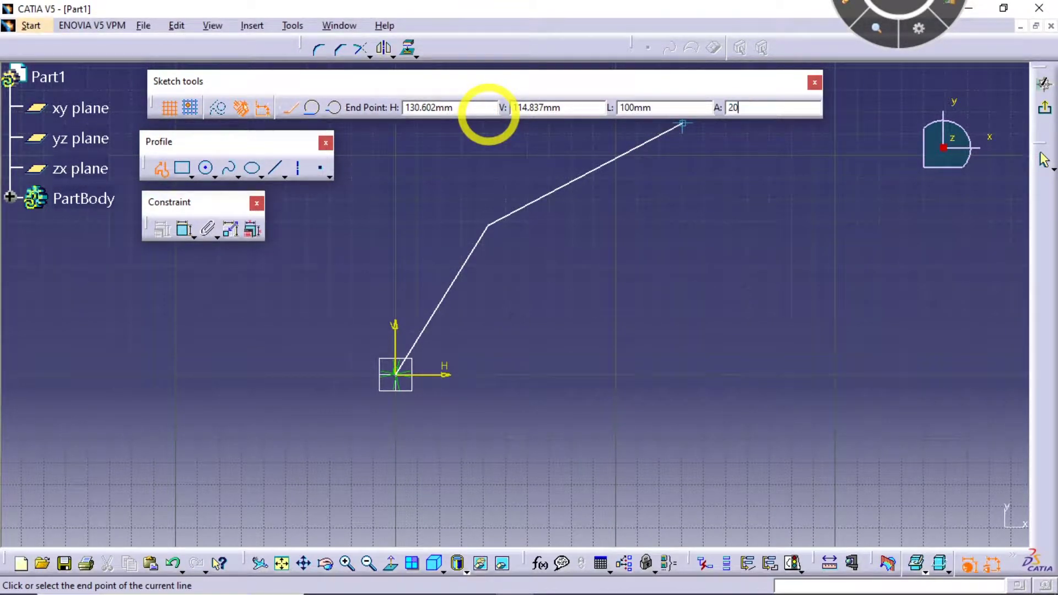
key("Return")
middle_click_drag(815, 221, 752, 306)
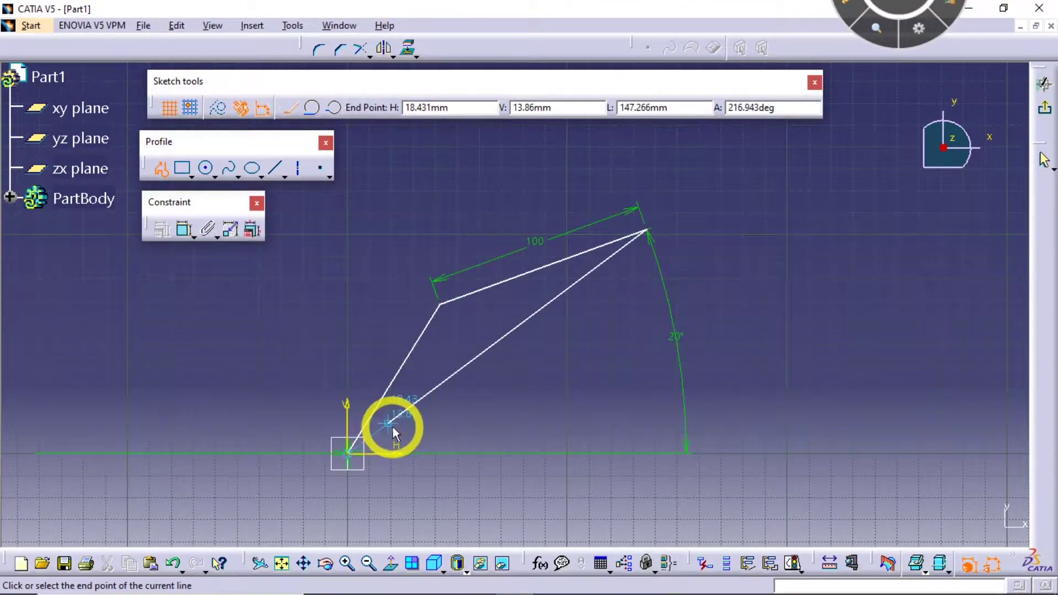
key("F10")
left_click_drag(348, 452, 421, 455)
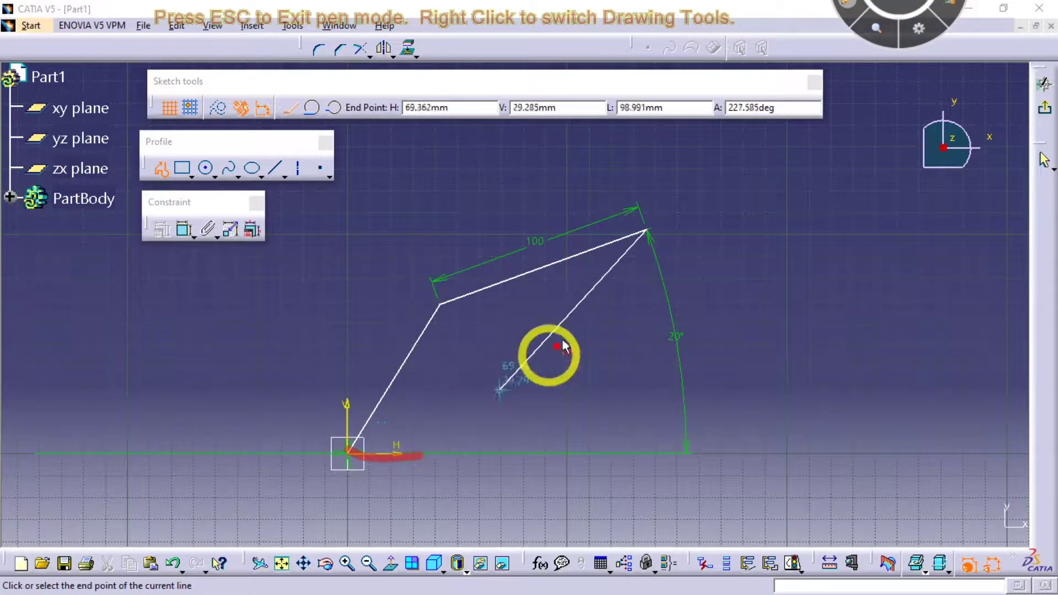
left_click_drag(432, 303, 666, 305)
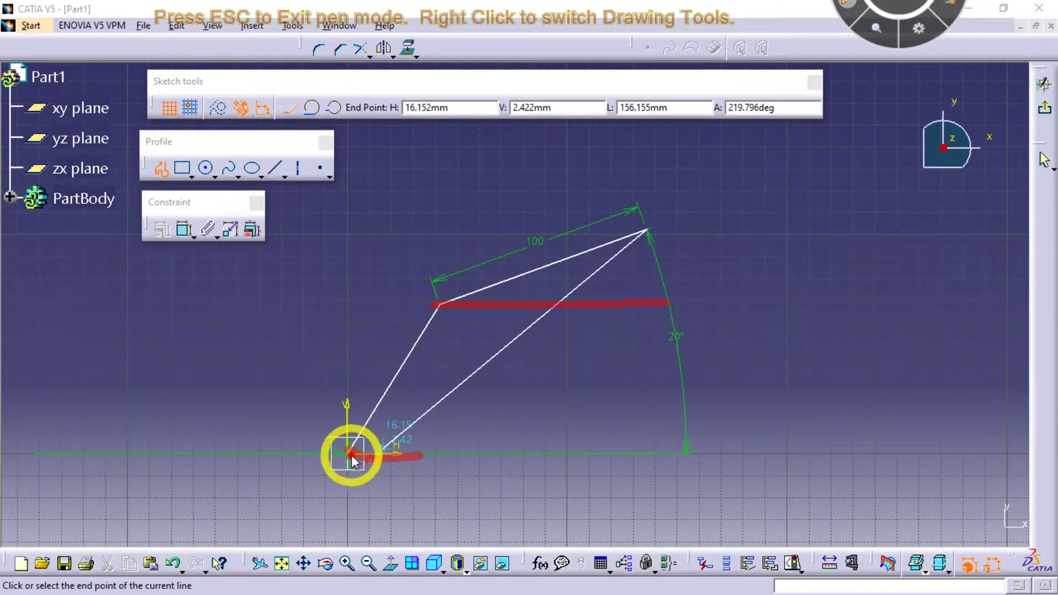
mouse_move(355, 450)
left_mouse_down()
mouse_move(706, 455)
mouse_move(697, 450)
mouse_move(727, 381)
mouse_move(704, 270)
left_mouse_up()
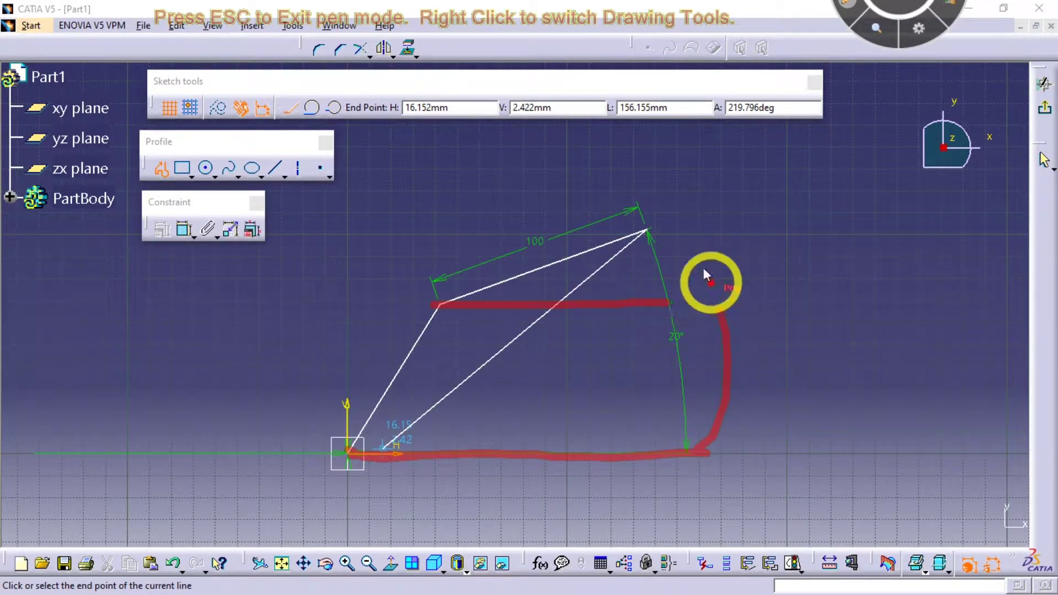
key("Escape")
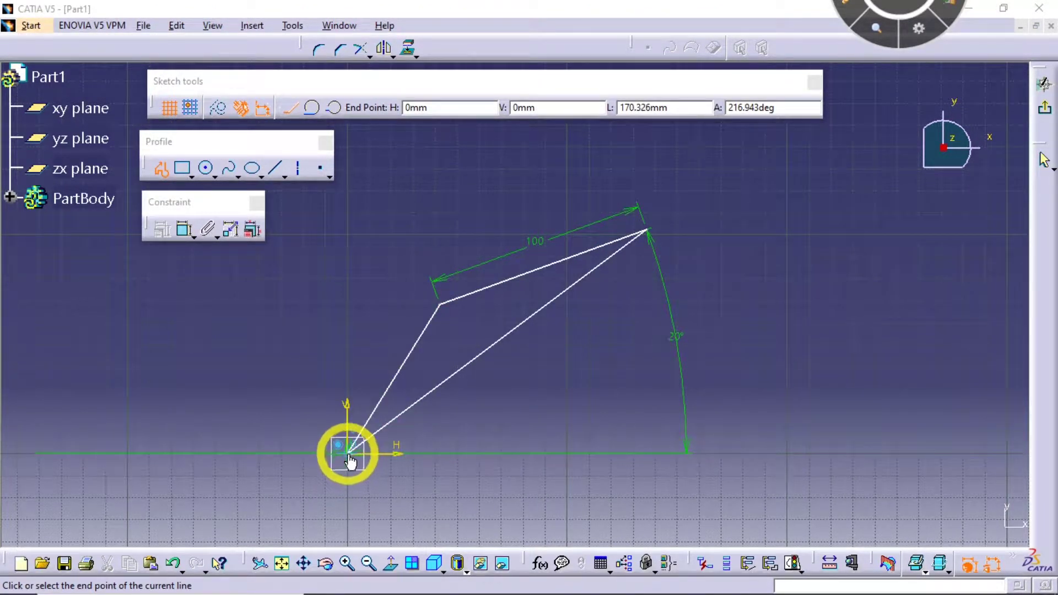
key("F12")
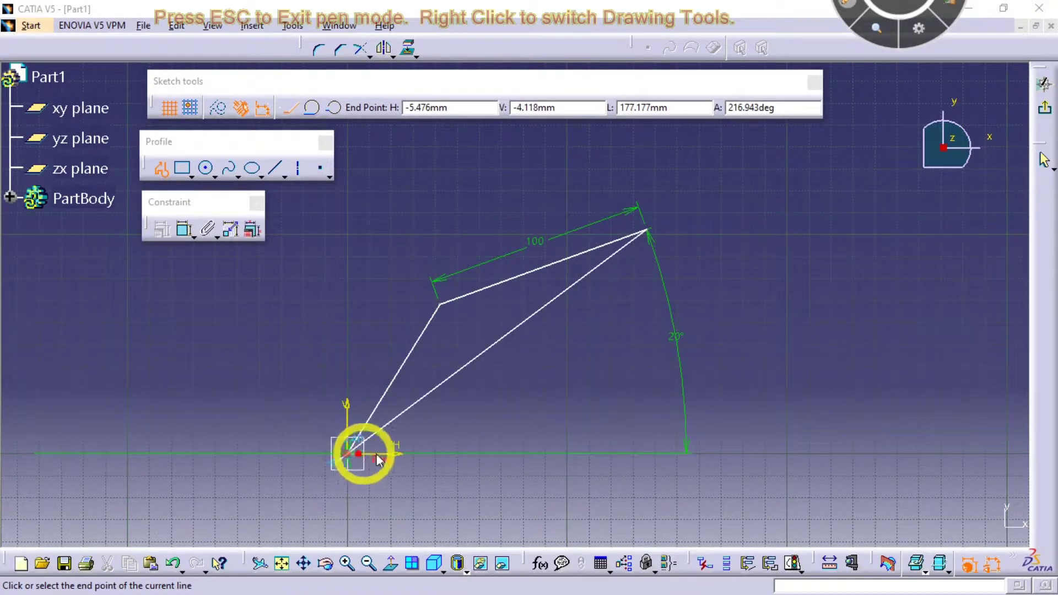
left_click_drag(343, 455, 530, 449)
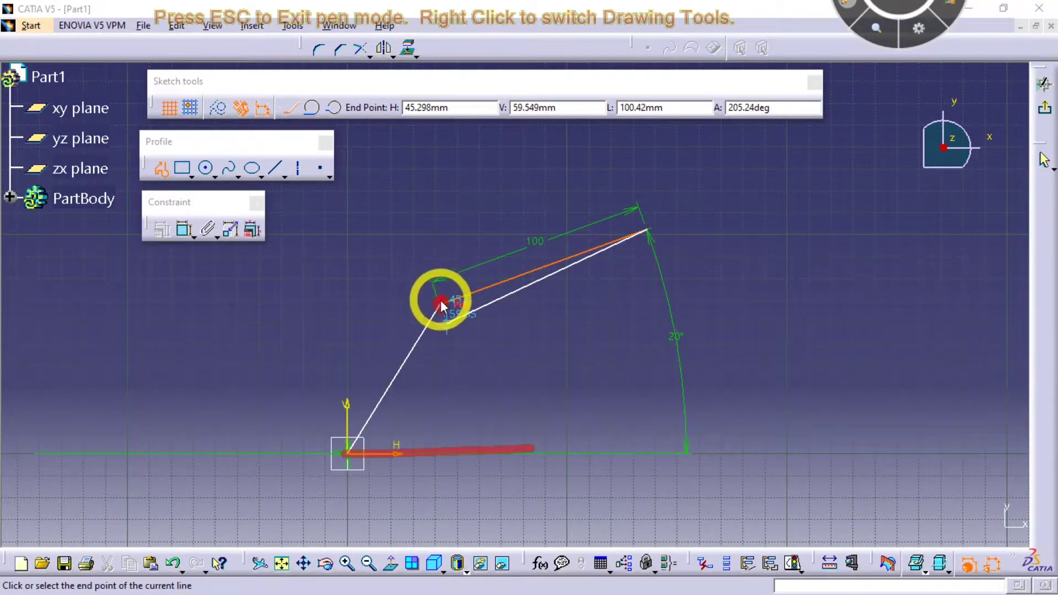
left_click_drag(441, 303, 669, 293)
left_click_drag(650, 255, 631, 235)
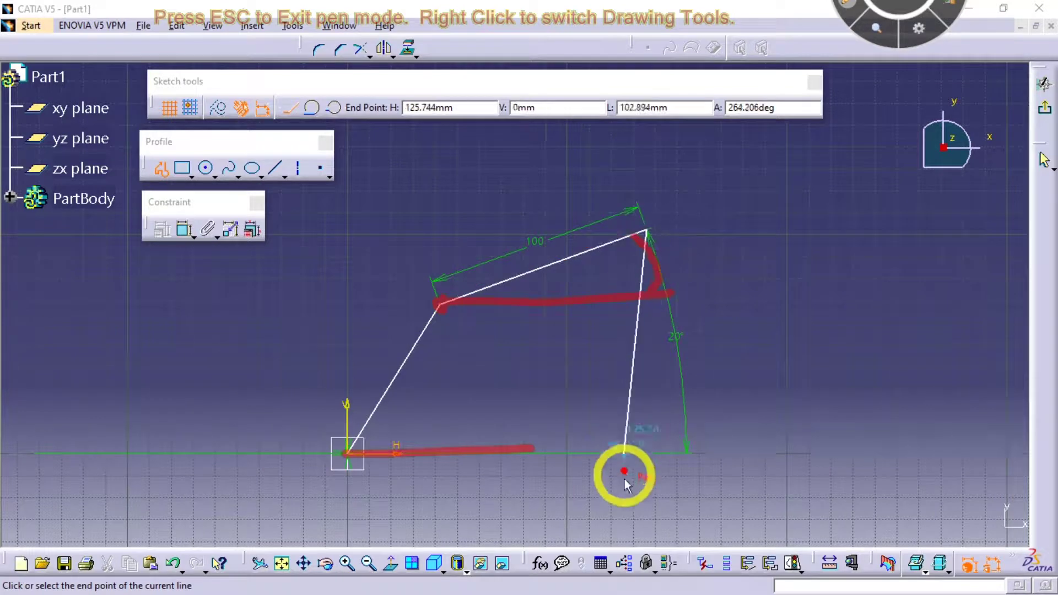
mouse_move(680, 446)
left_mouse_down()
mouse_move(725, 398)
mouse_move(695, 264)
left_mouse_up()
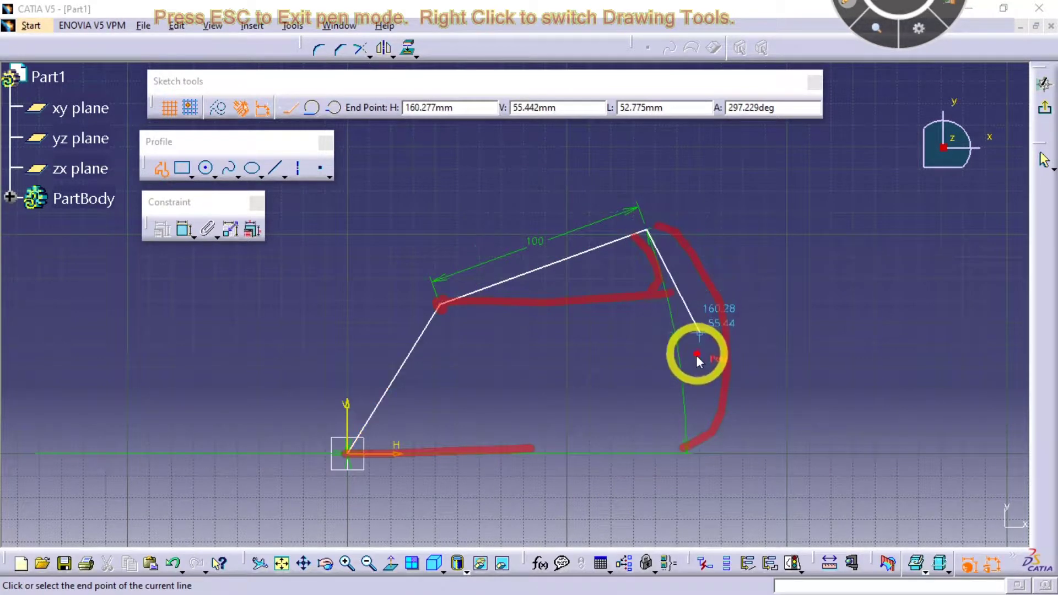
key("Escape")
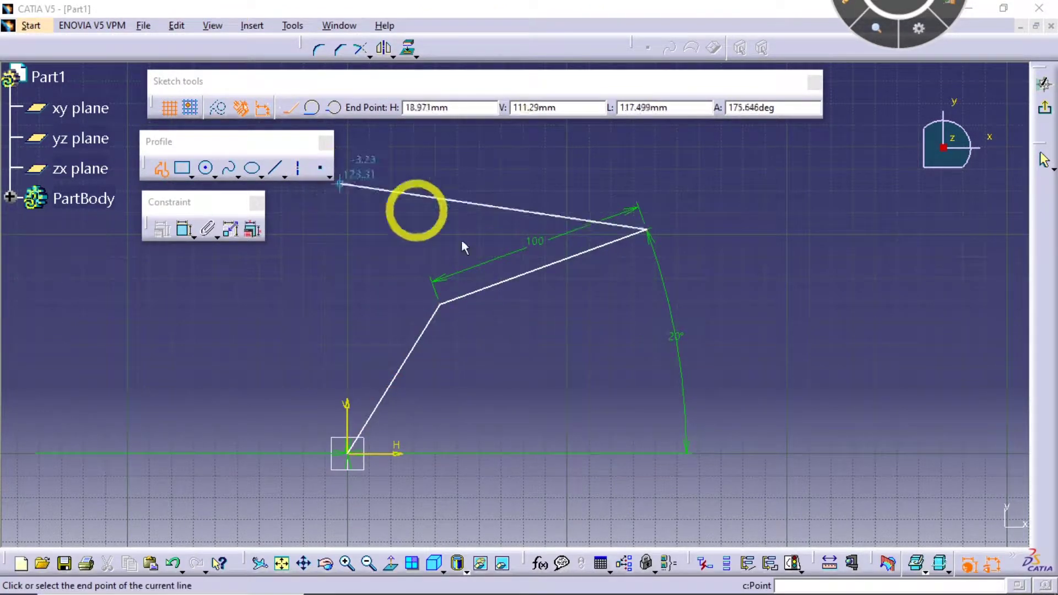
- Continue the profile with a tangent arc curving downward from the end of the 100 mm line
mouse_move(768, 282)
middle_mouse_down()
mouse_move(579, 349)
mouse_move(580, 278)
middle_mouse_up()
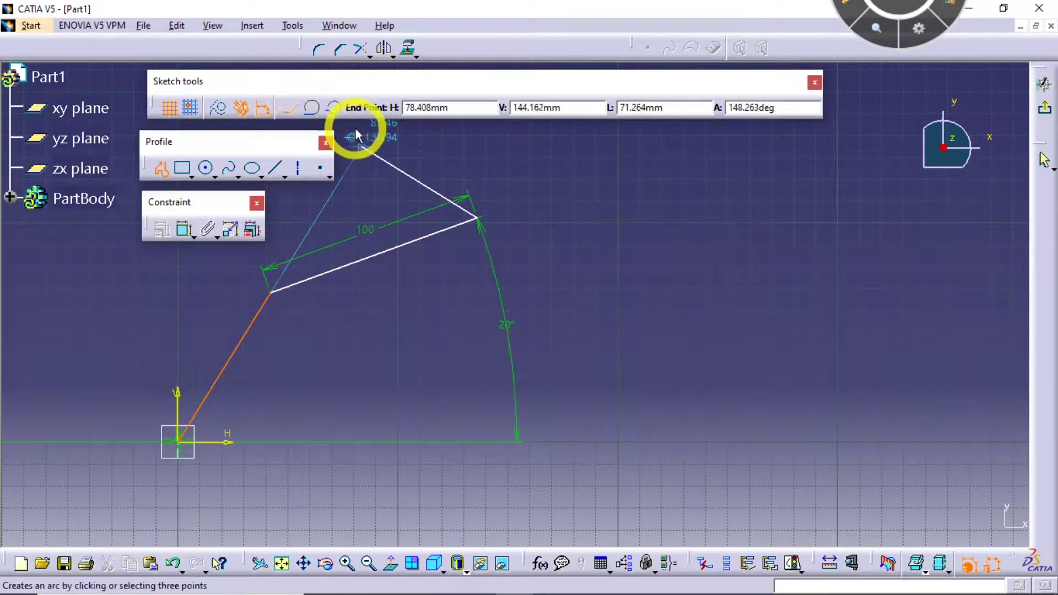
left_click(312, 108)
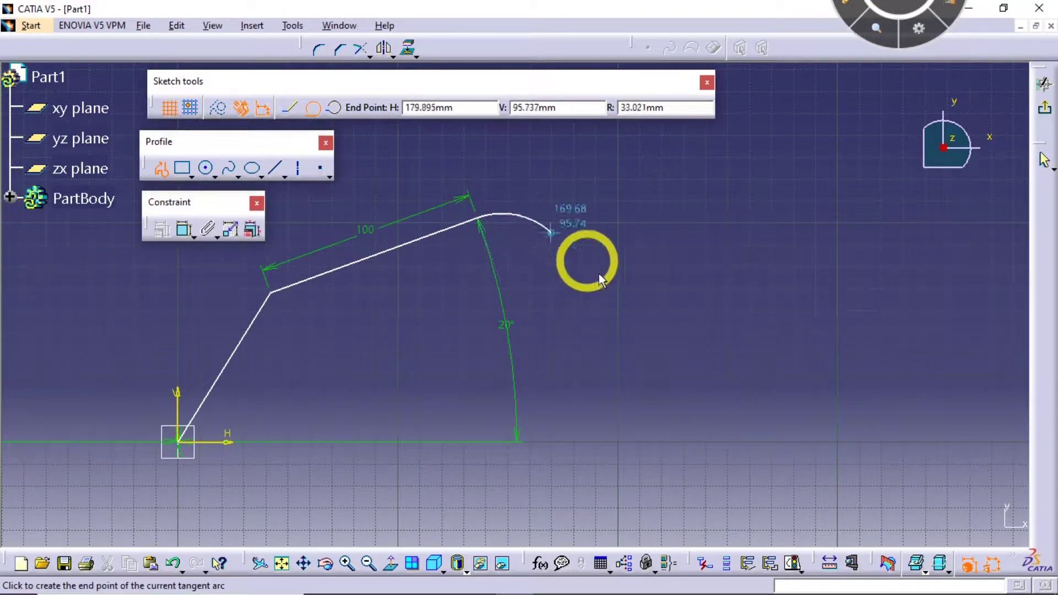
key("ctrl+F9")
mouse_move(467, 226)
left_mouse_down()
mouse_move(504, 214)
mouse_move(457, 224)
left_mouse_up()
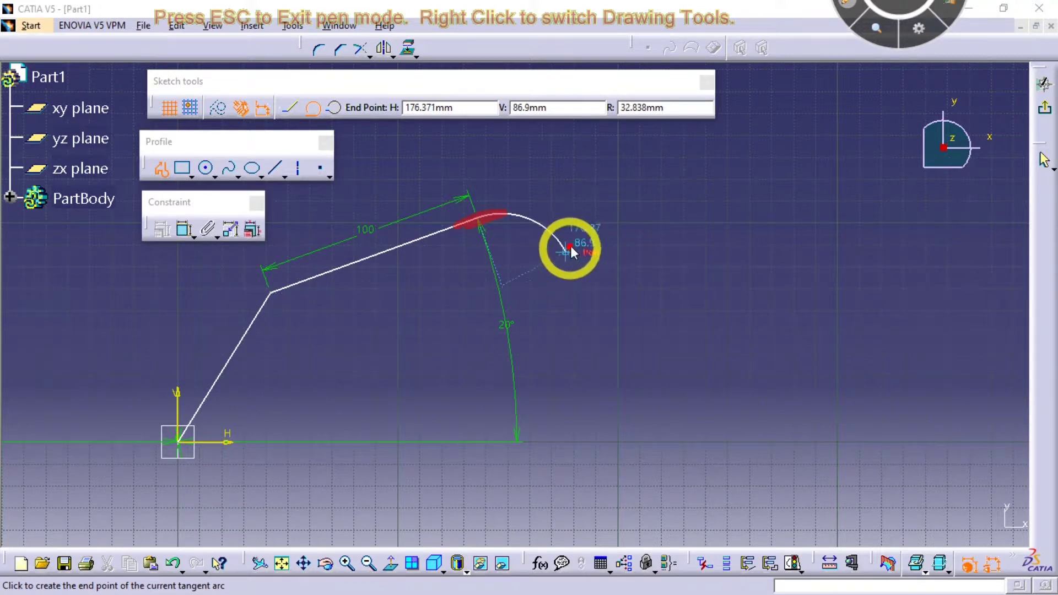
key("Escape")
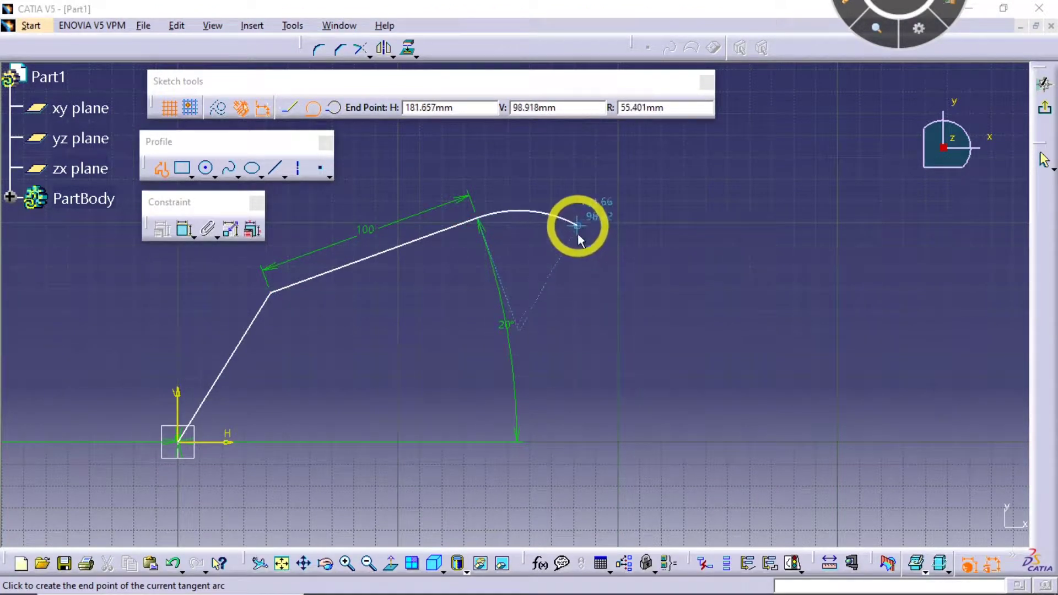
left_click(577, 263)
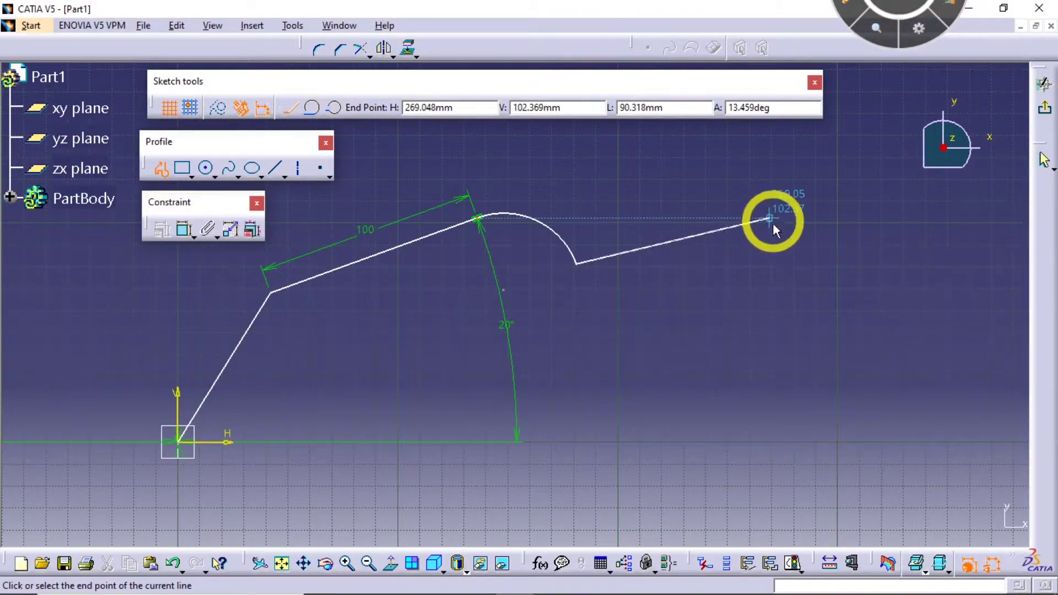
- Add two line segments after the arc, one sloping slightly downward and one rising steeply
mouse_move(773, 222)
middle_mouse_down()
mouse_move(685, 239)
mouse_move(679, 226)
middle_mouse_up()
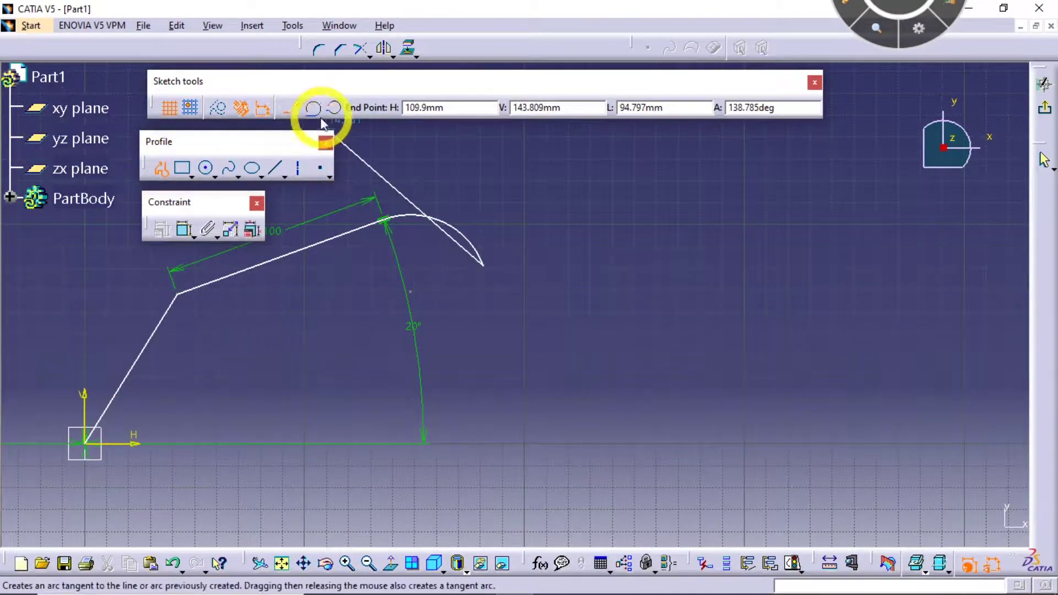
left_click(633, 293)
middle_click_drag(658, 230, 638, 271)
left_click(579, 194)
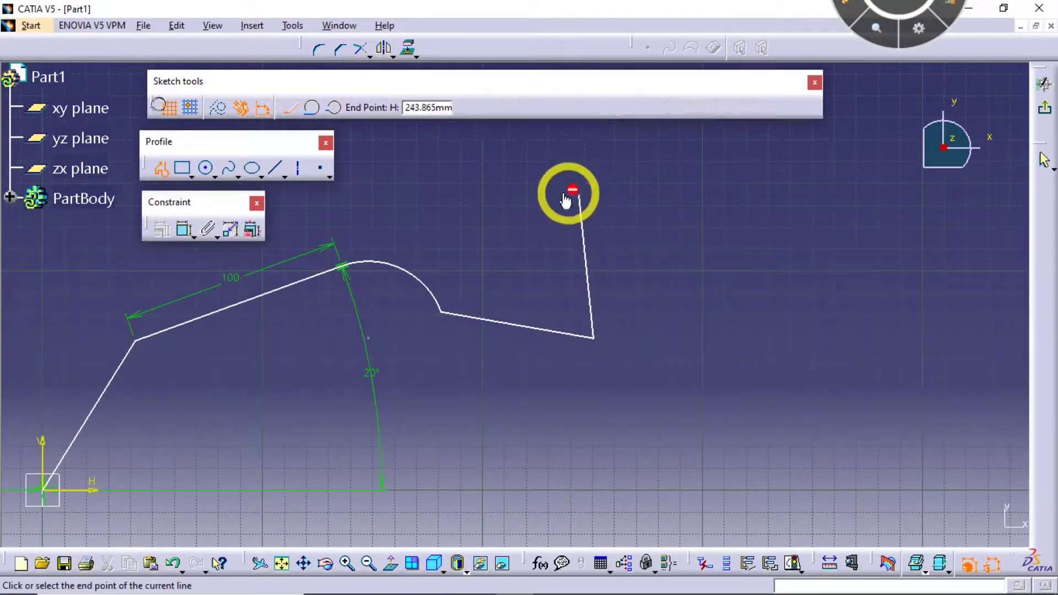
- Add a tangent arc of about 20 mm radius from the steep line's upper end, curving back toward the origin side
left_click(311, 109)
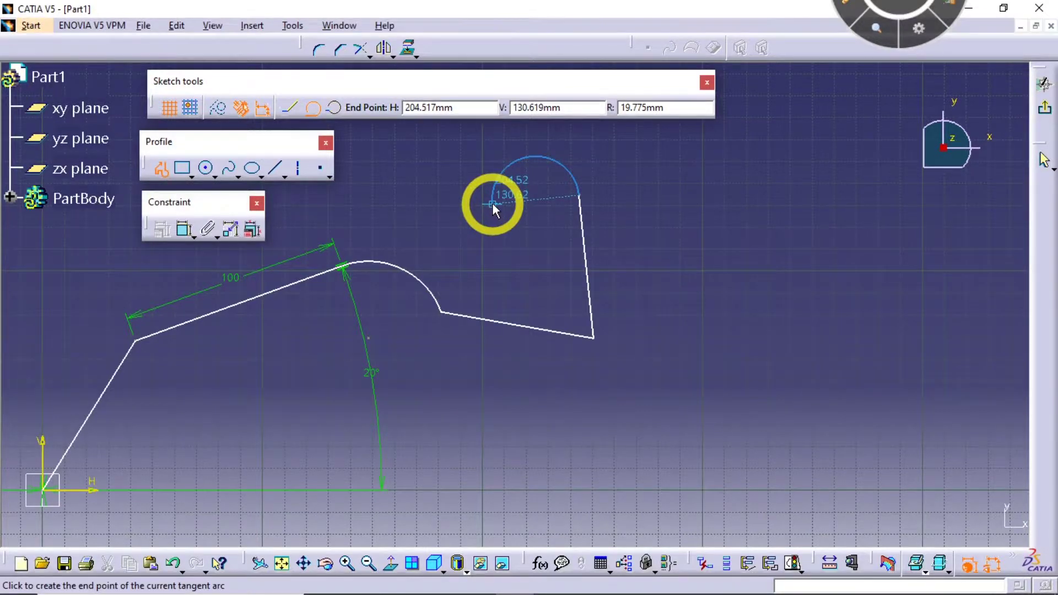
left_click(492, 202)
mouse_move(439, 181)
middle_mouse_down()
mouse_move(445, 218)
mouse_move(426, 242)
middle_mouse_up()
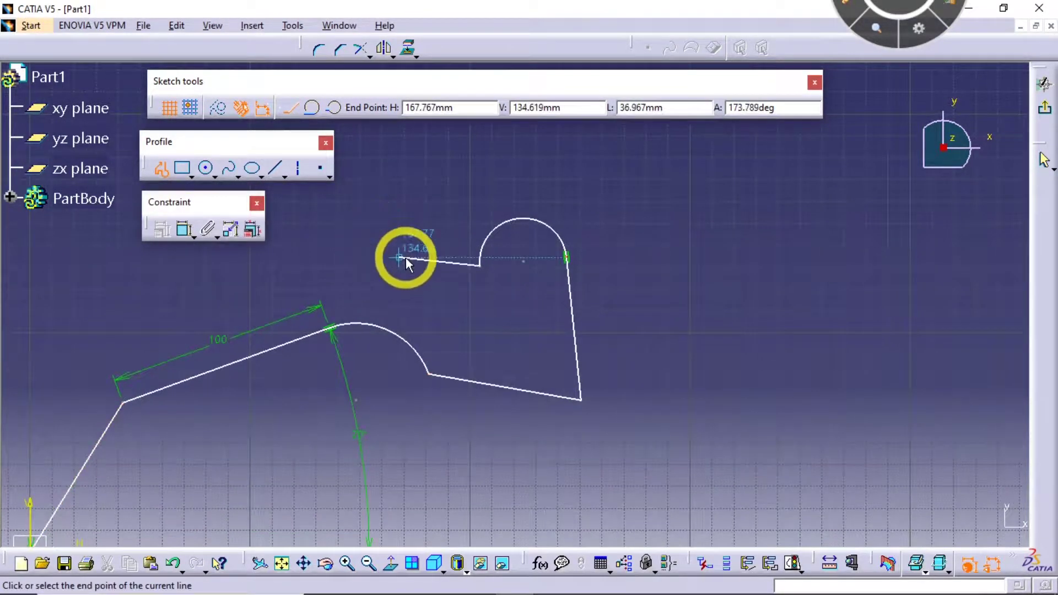
mouse_move(581, 259)
left_mouse_down()
mouse_move(550, 259)
mouse_move(565, 269)
mouse_move(587, 257)
left_mouse_up()
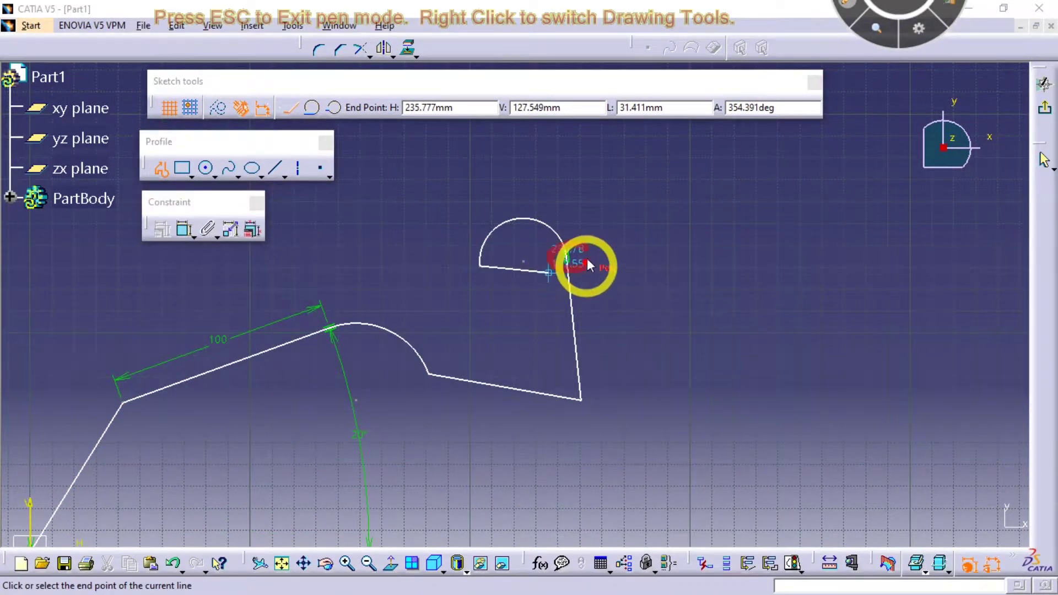
mouse_move(349, 333)
left_mouse_down()
mouse_move(328, 313)
mouse_move(312, 334)
mouse_move(348, 322)
left_mouse_up()
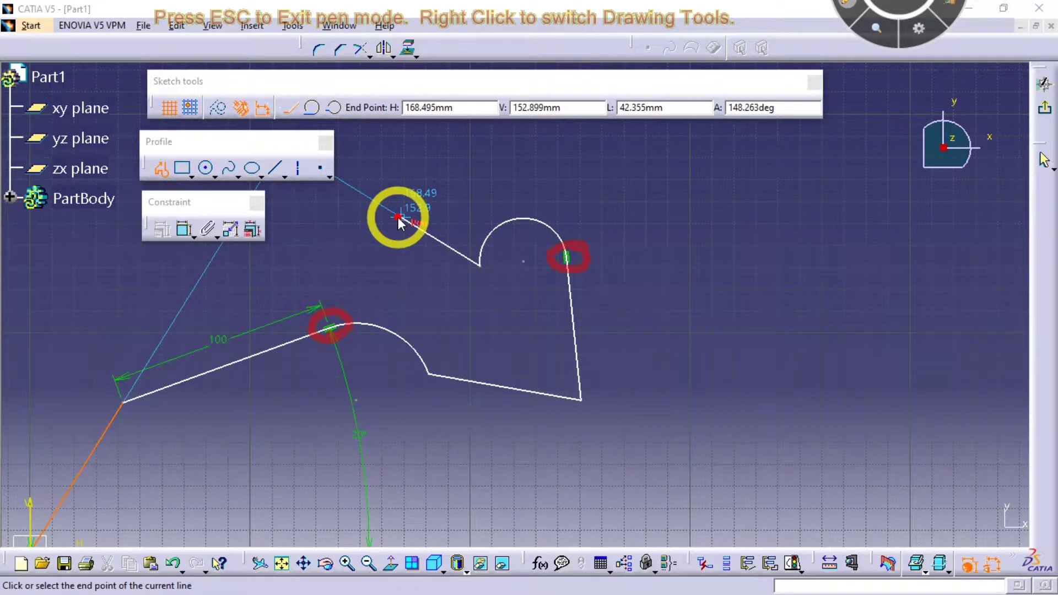
key("Escape")
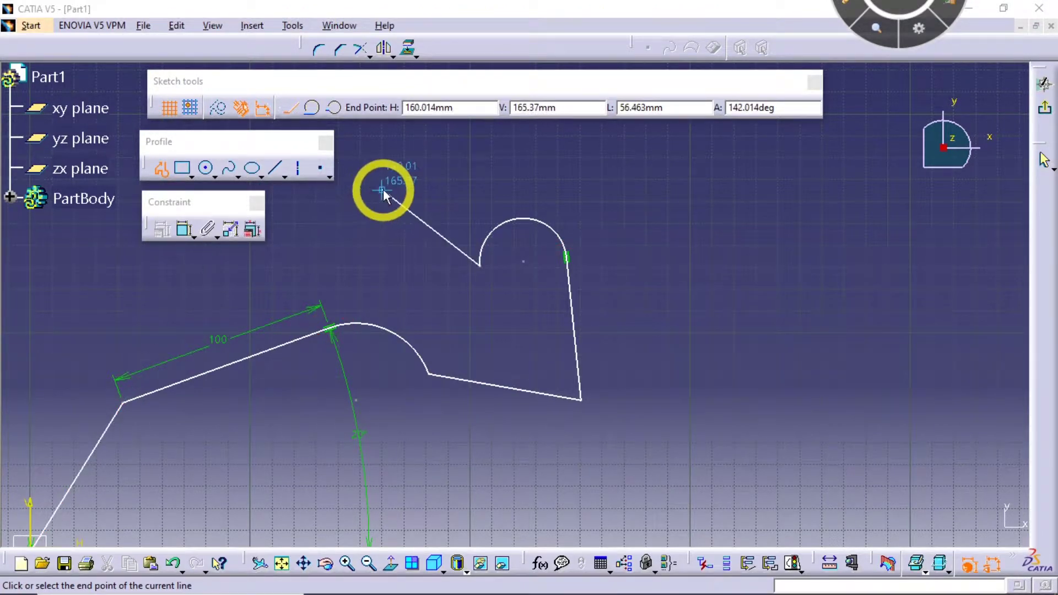
- Add two more line segments, one crossing the steep line down to a far point and one slanting back below it
left_click(746, 376)
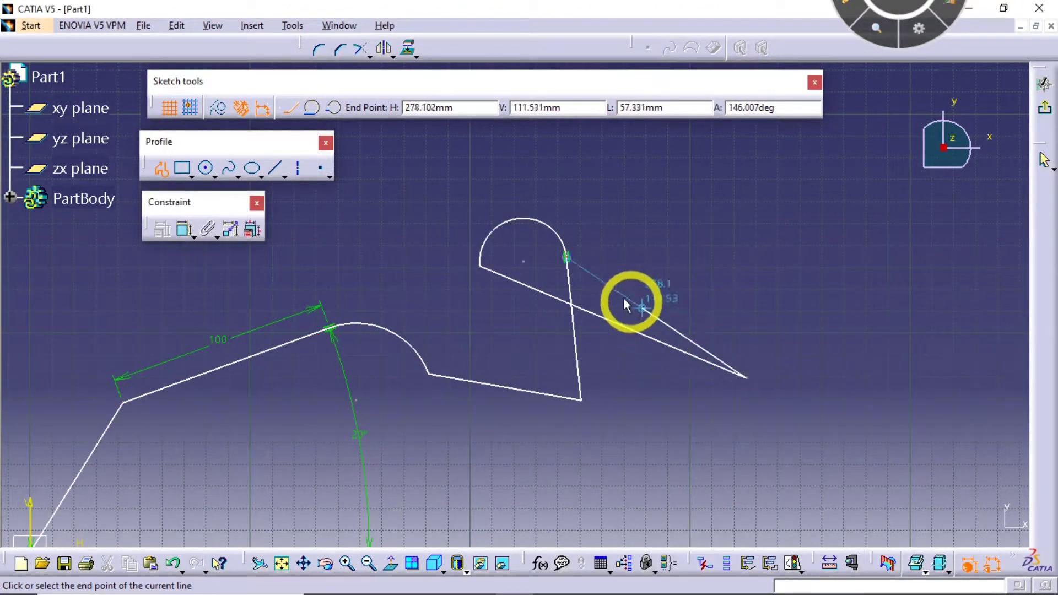
middle_click_drag(623, 297, 542, 176)
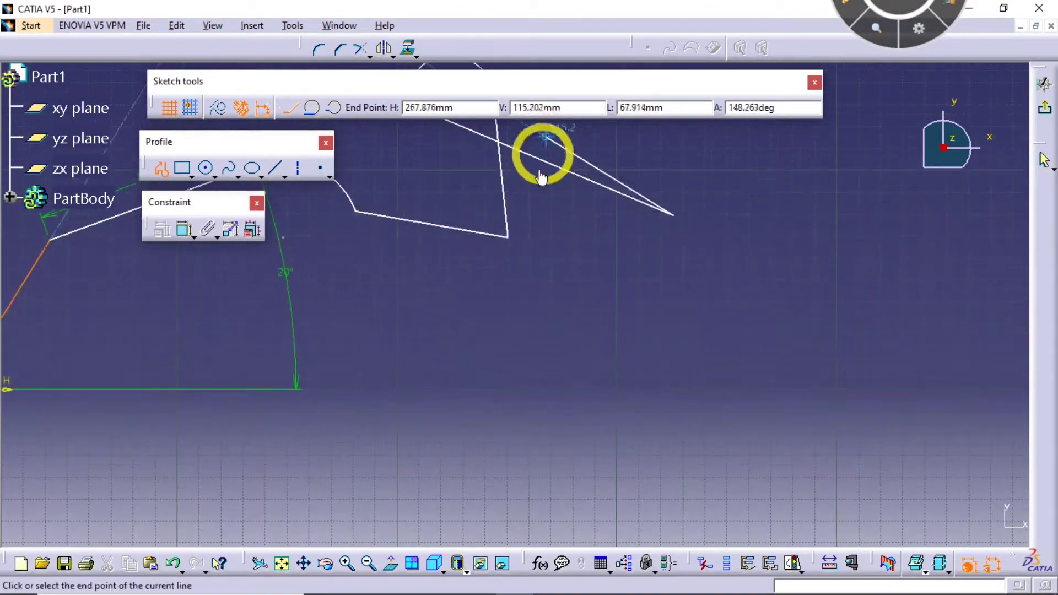
left_click(567, 299)
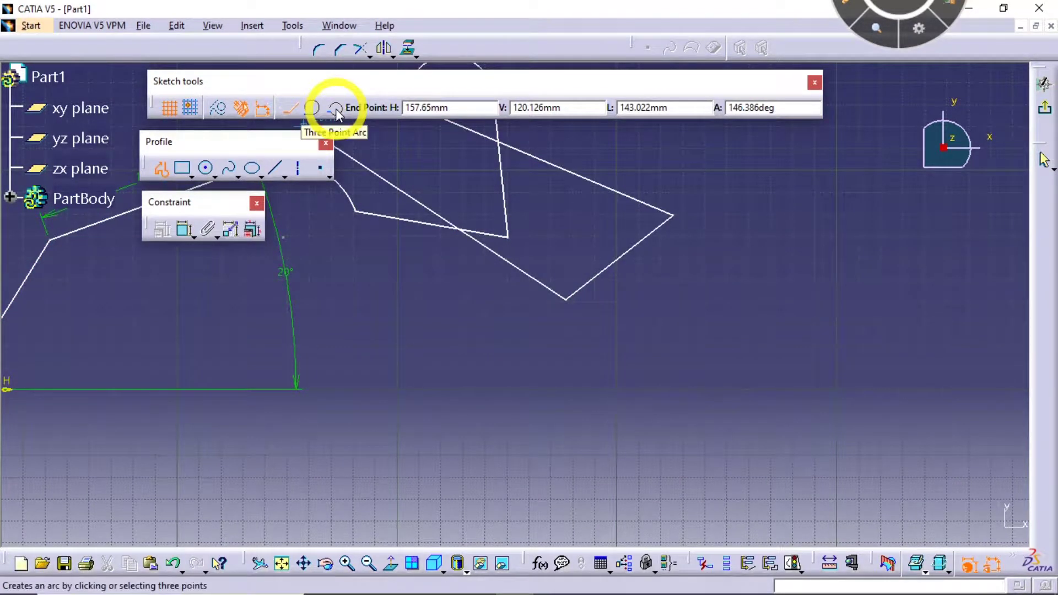
middle_click_drag(425, 273, 443, 317)
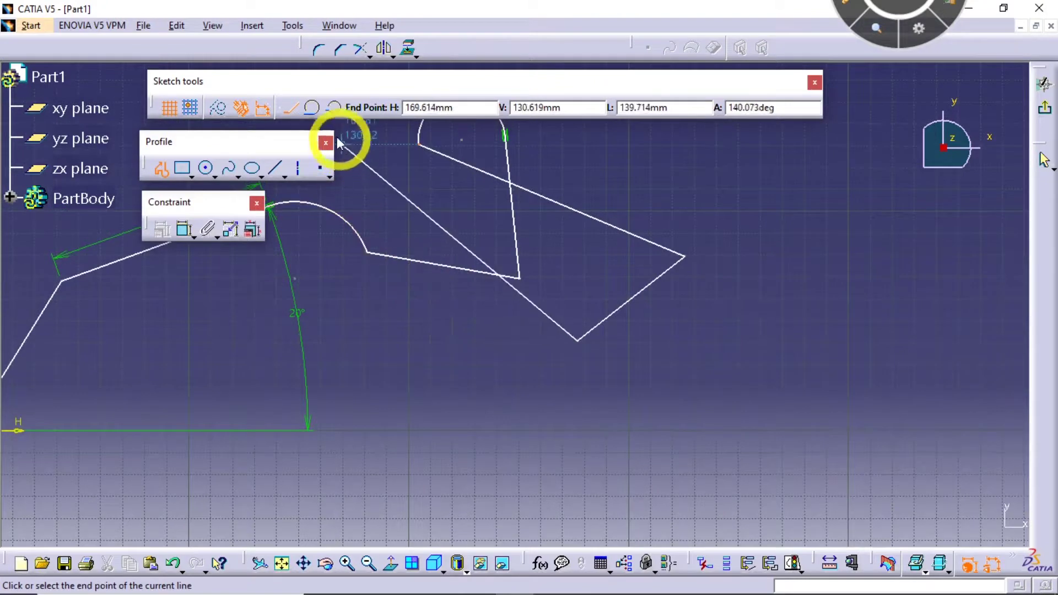
- Continue the profile with a tangent arc of 20 mm radius from the last line's lower end, followed by a line rising diagonally away from it
left_click(312, 109)
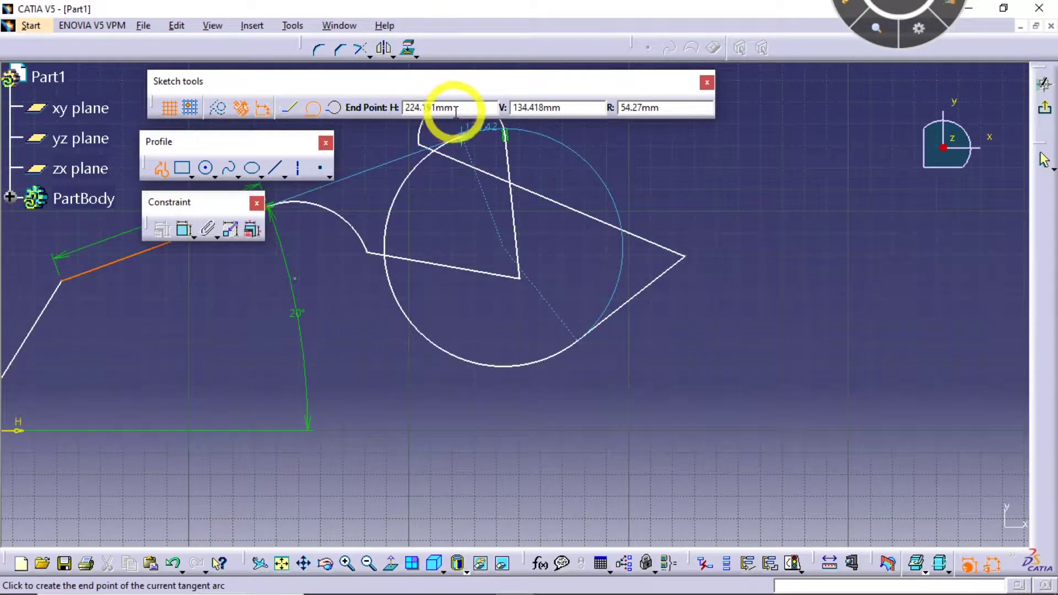
double_click(652, 108)
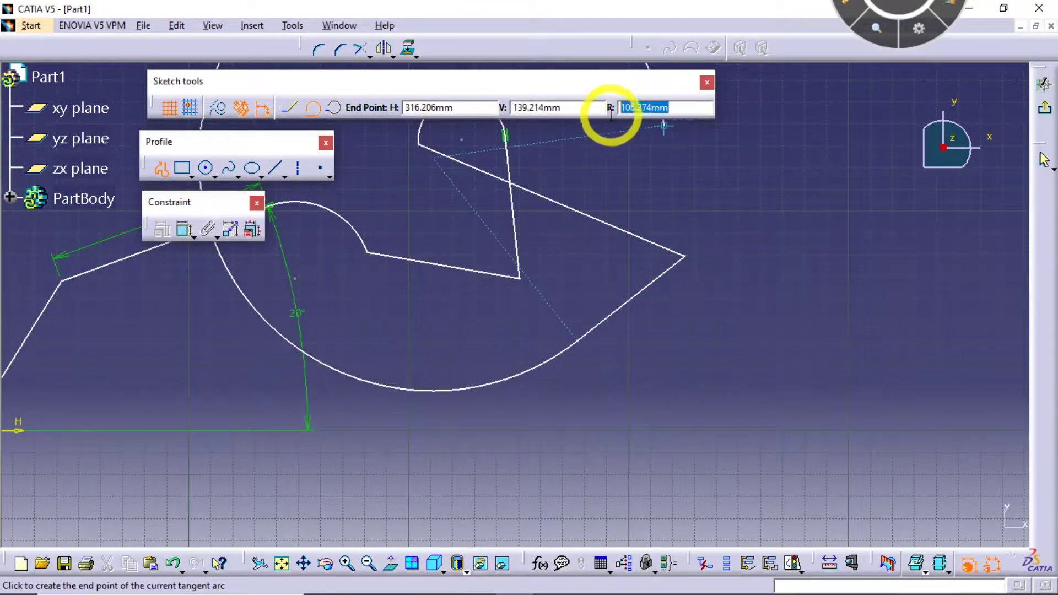
type("20")
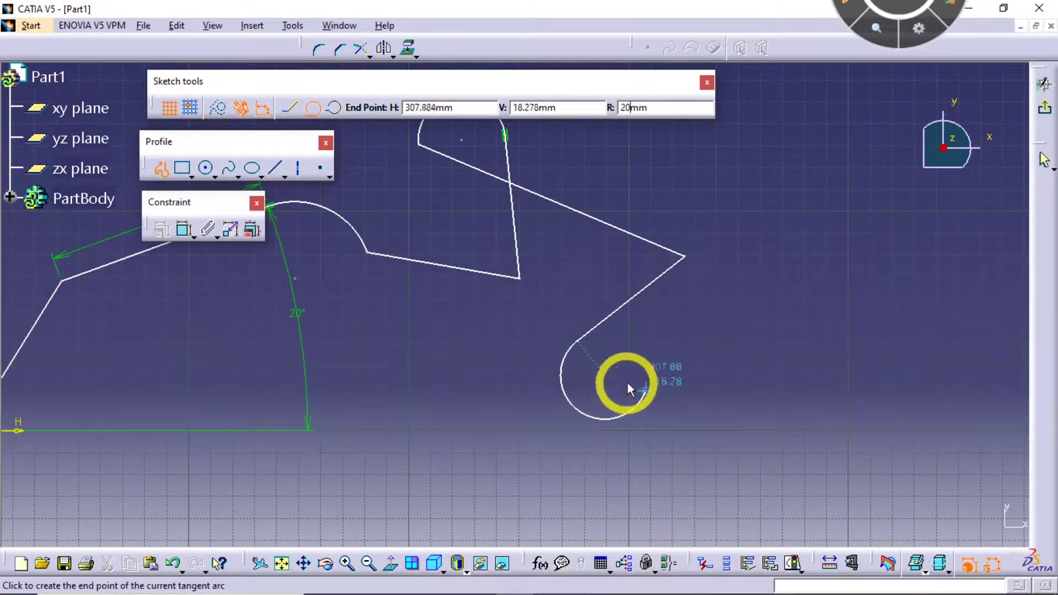
left_click(617, 401)
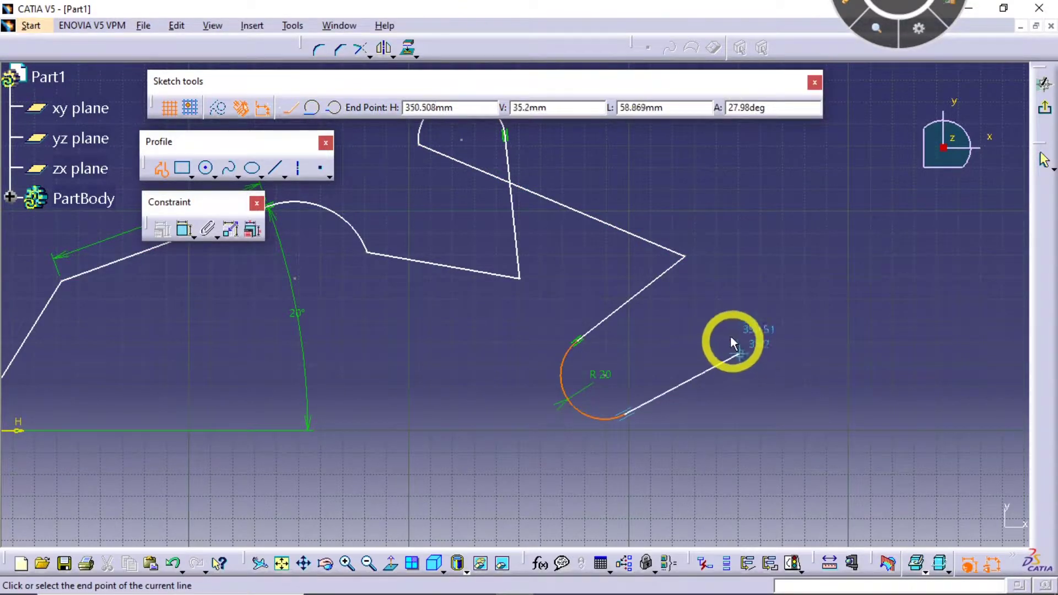
left_click(745, 293)
- Add a three-point arc of about 32 mm radius from the rising line's end, bulging upward and ending at about H 400 mm, V 53 mm
middle_click_drag(653, 274, 385, 320)
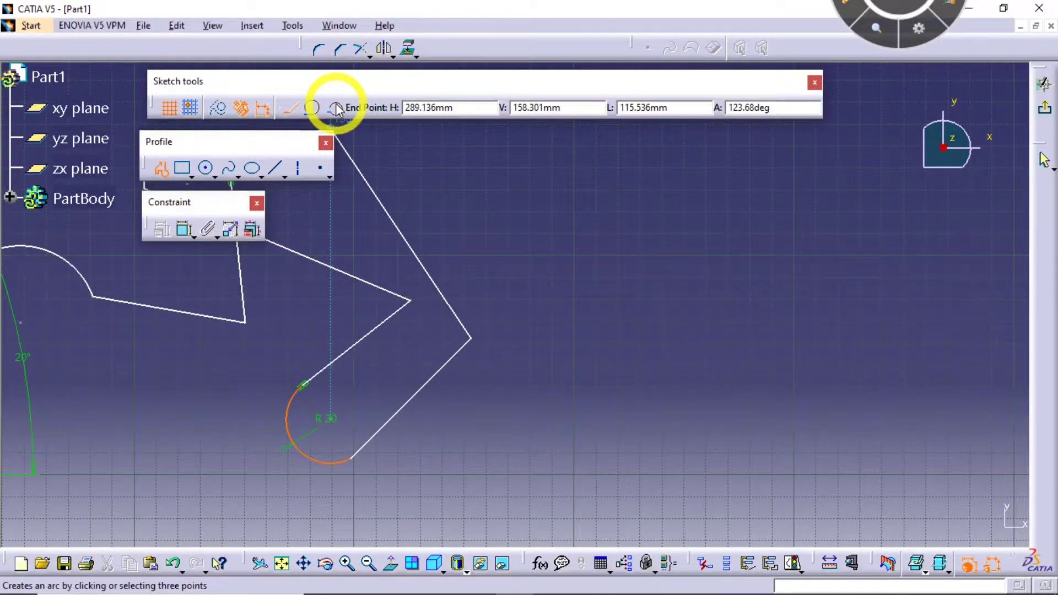
left_click(336, 109)
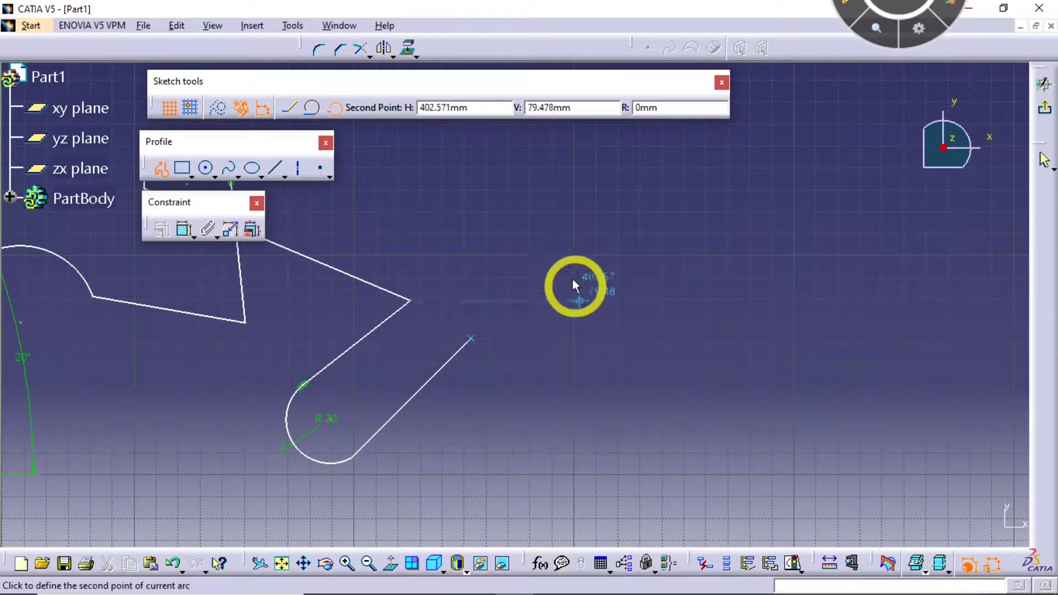
left_click(214, 175)
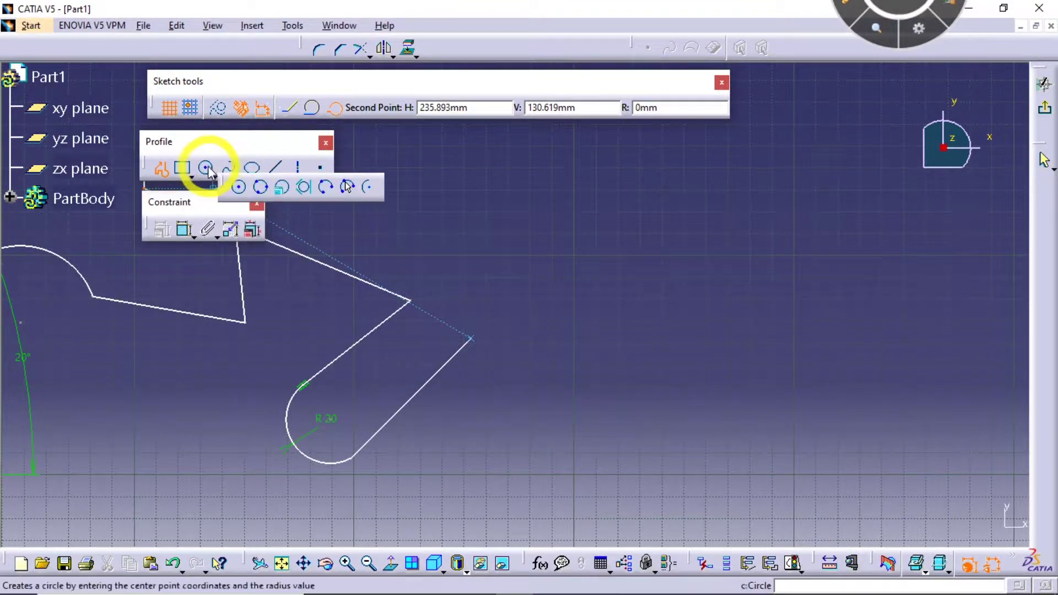
left_click(161, 169)
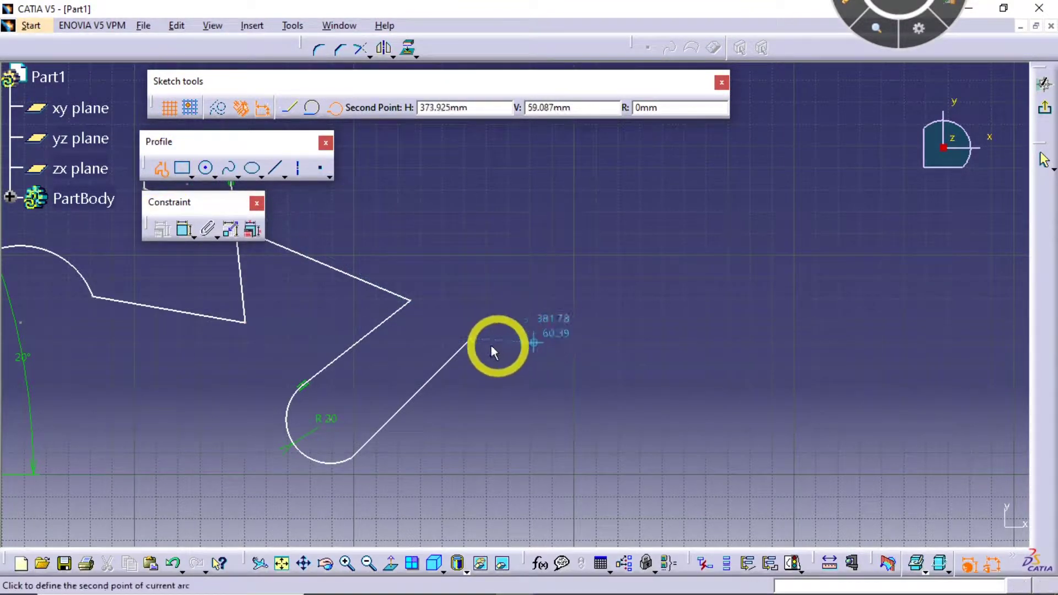
left_click(471, 338)
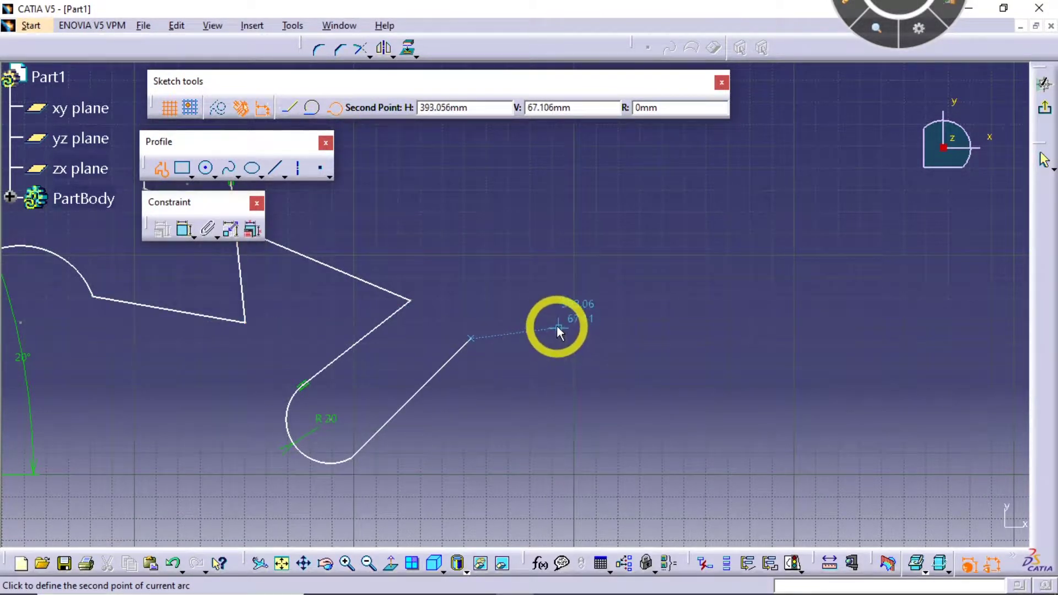
left_click(519, 231)
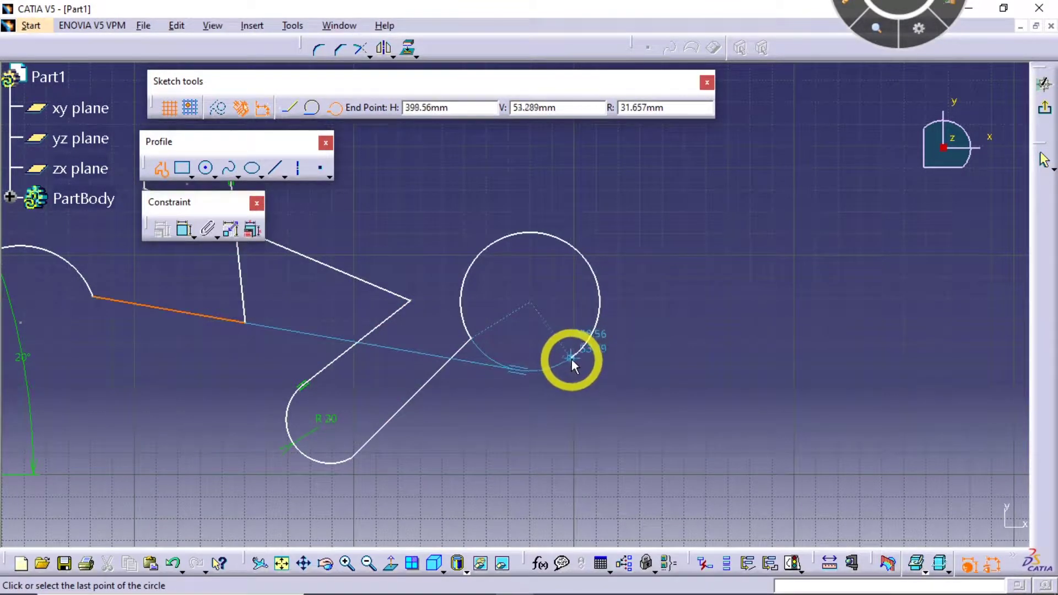
left_click(570, 359)
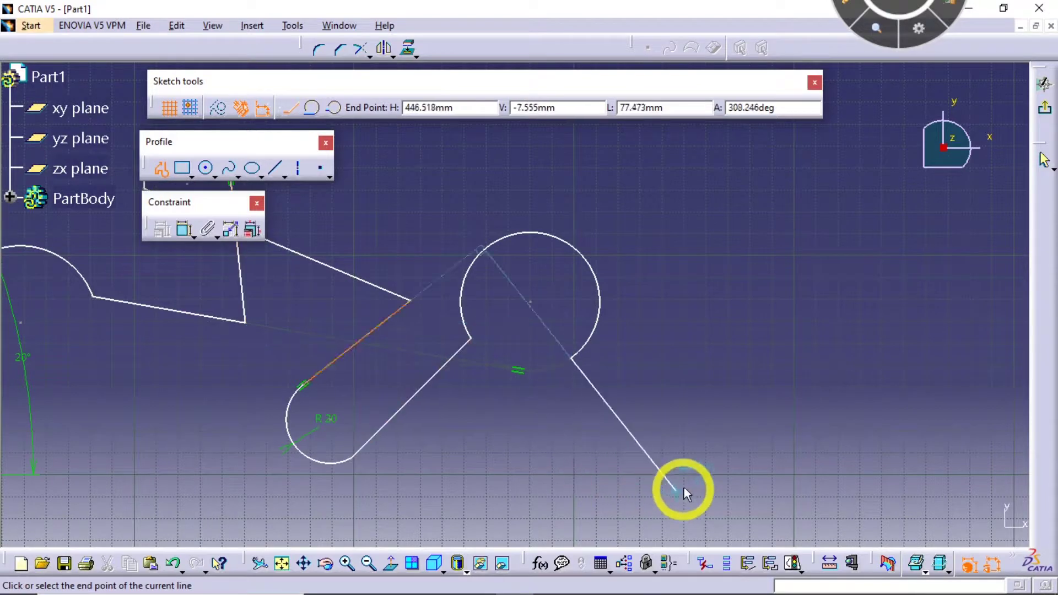
- Add a straight line segment sloping downward and away from the end of the three-point arc
middle_click_drag(718, 456, 644, 406)
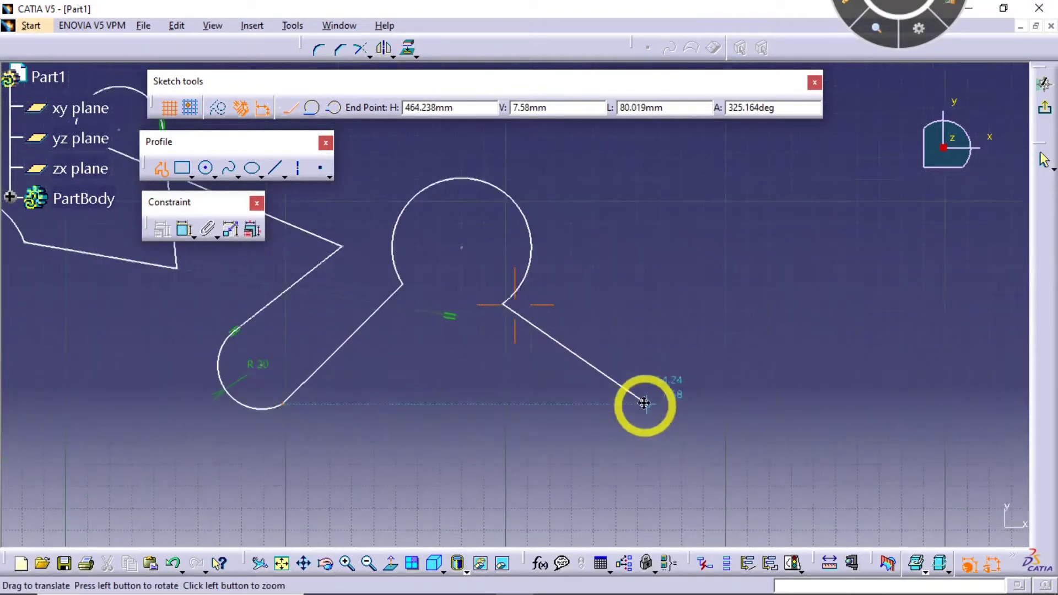
left_click(582, 384)
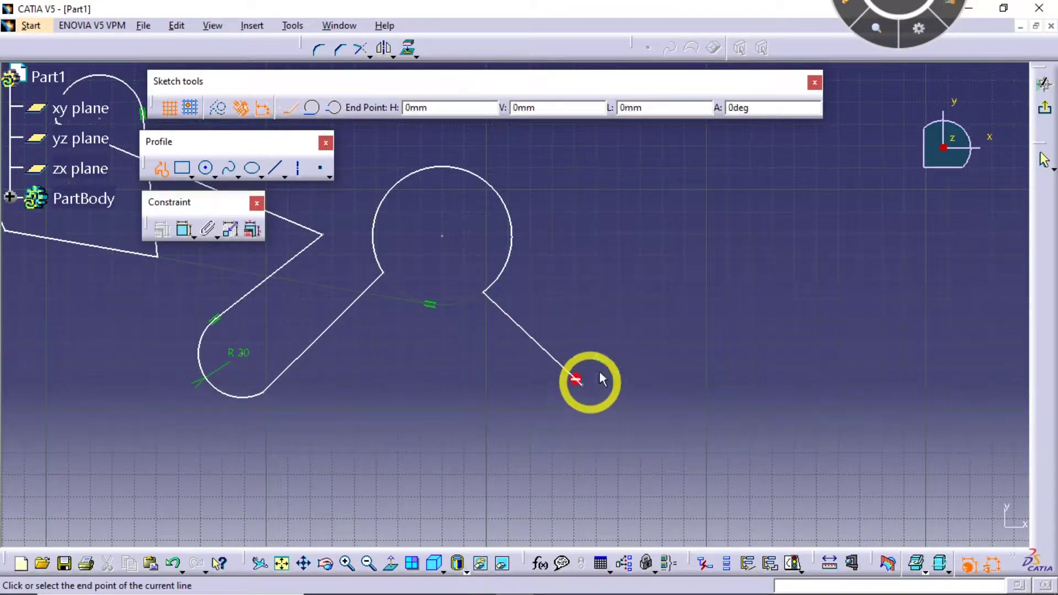
middle_click_drag(642, 226, 600, 309)
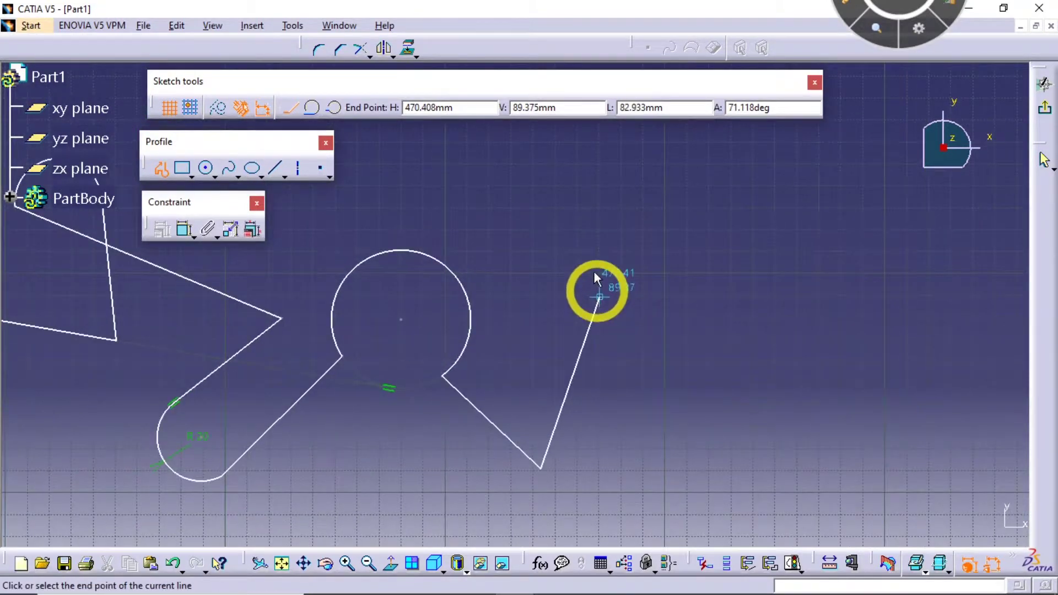
left_click(331, 110)
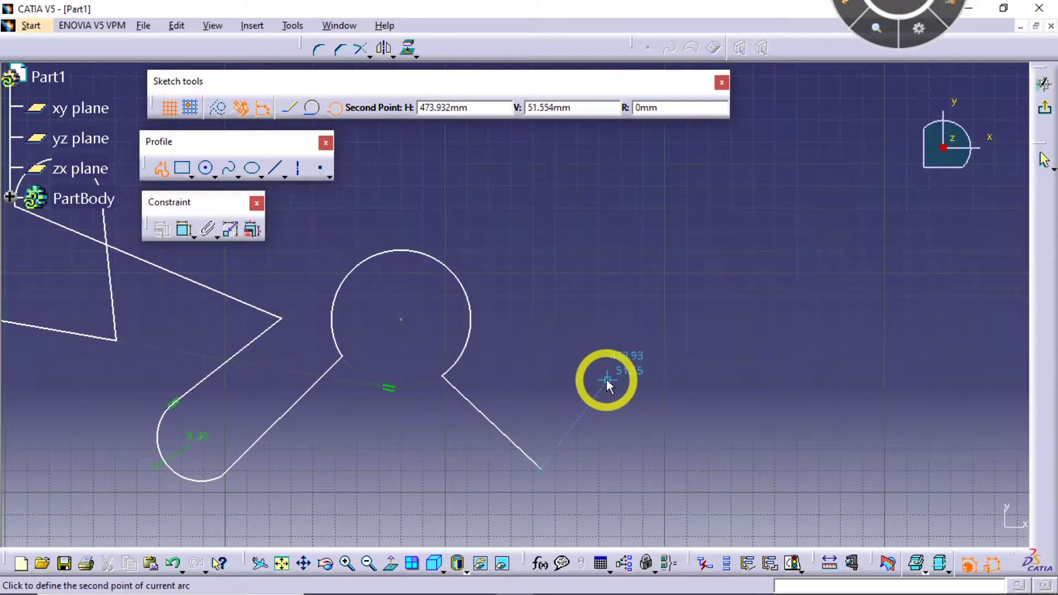
left_click_drag(469, 108, 348, 120)
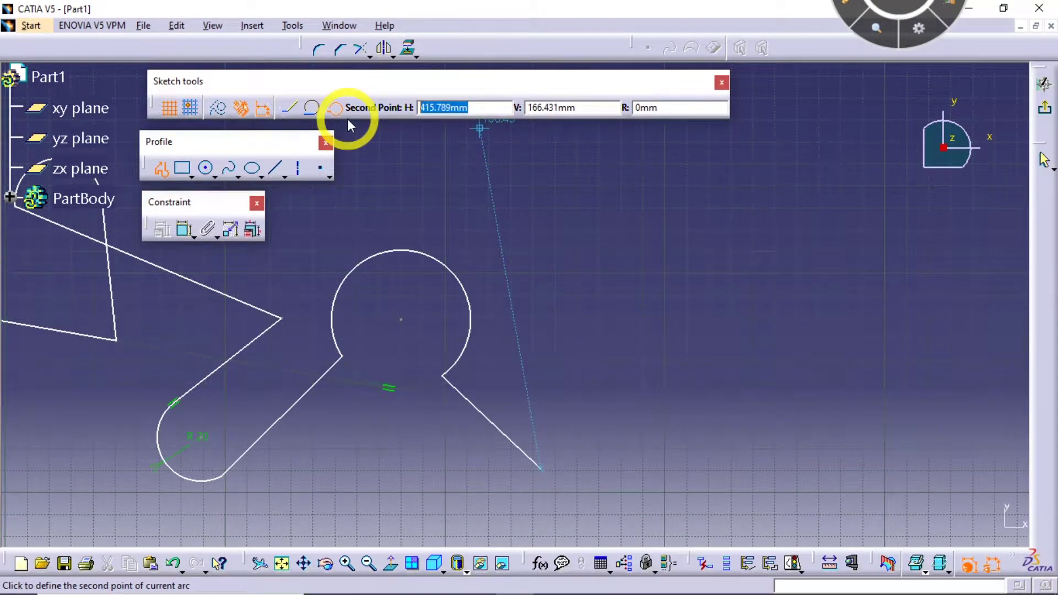
type("470")
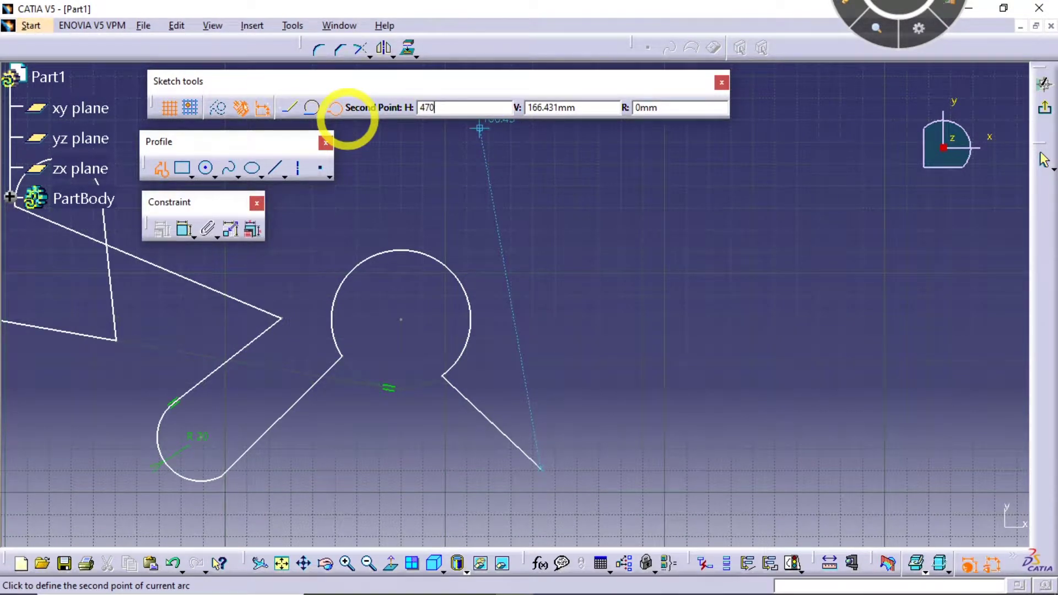
key("Tab")
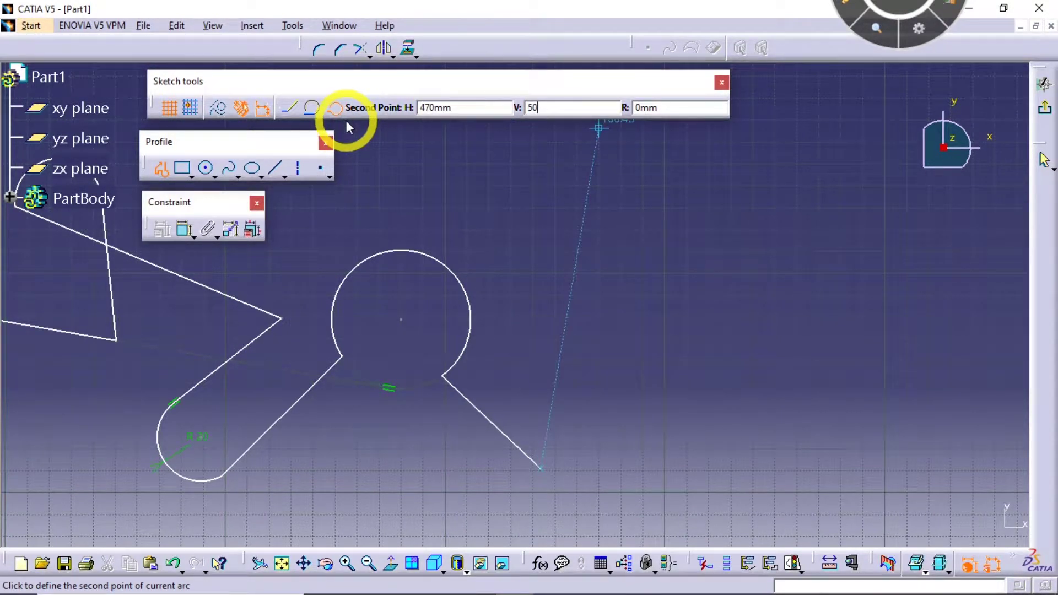
type("50")
key("Return")
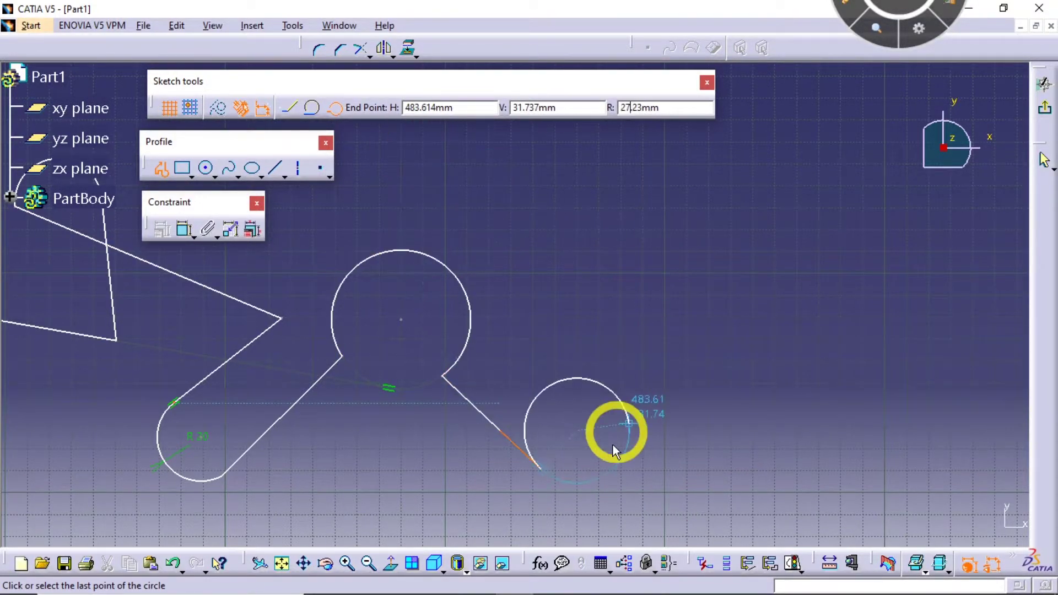
mouse_move(638, 481)
middle_mouse_down()
mouse_move(604, 303)
mouse_move(484, 413)
middle_mouse_up()
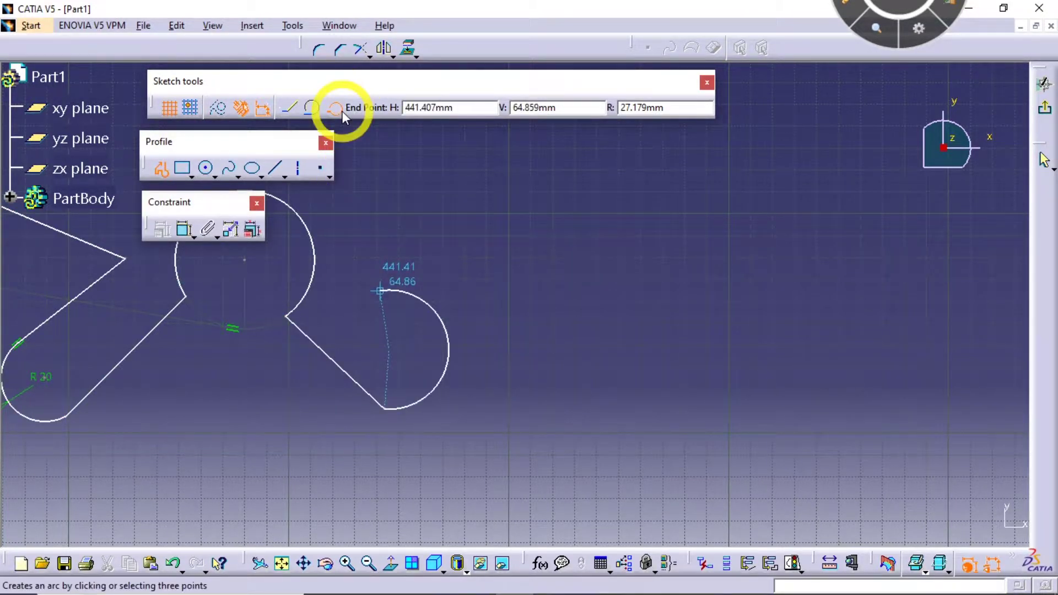
- Add a line about 73 mm long rising at about 41 degrees, and start a three-point arc with its second point at H 540 mm, V 140 mm
left_click(290, 108)
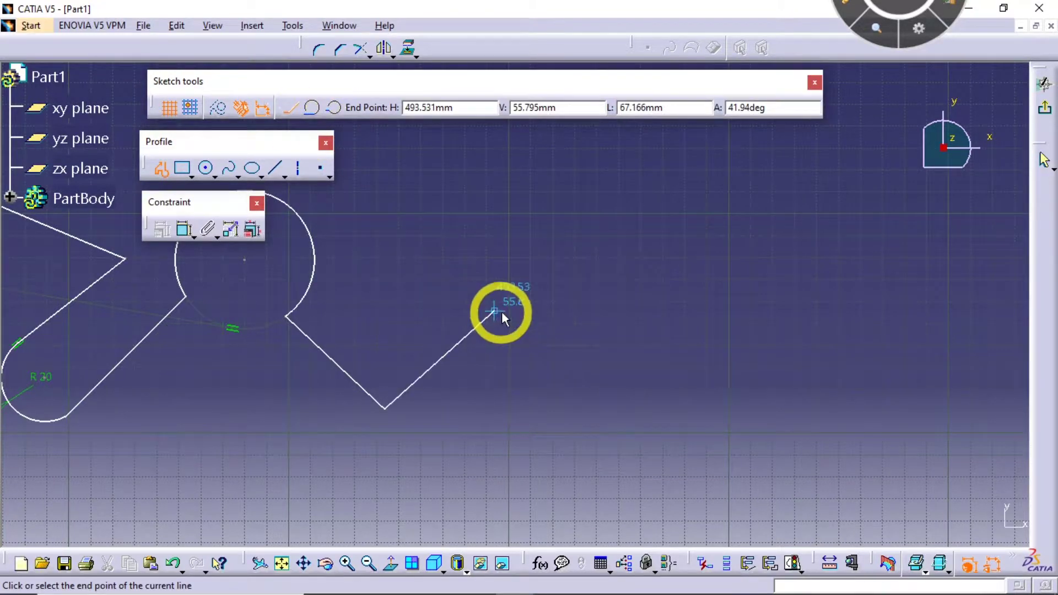
left_click(504, 303)
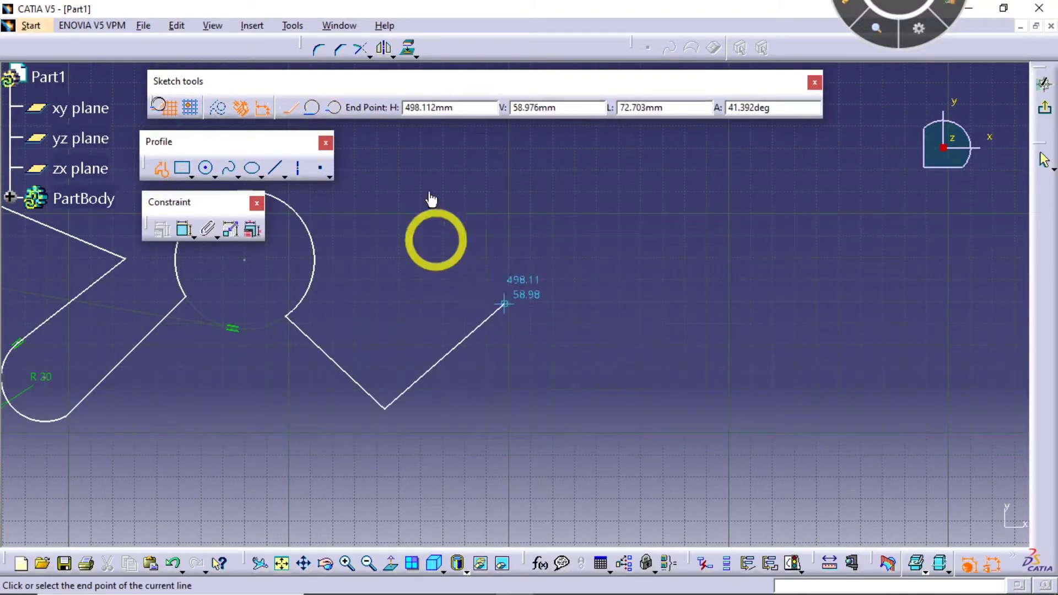
left_click(333, 109)
middle_click_drag(580, 322, 435, 338)
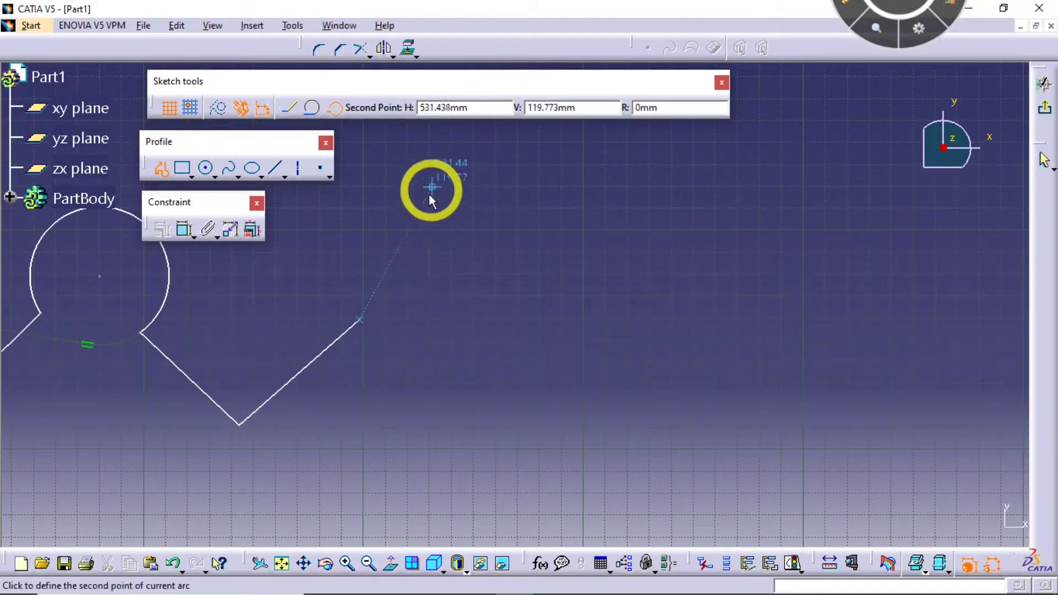
left_click(441, 107)
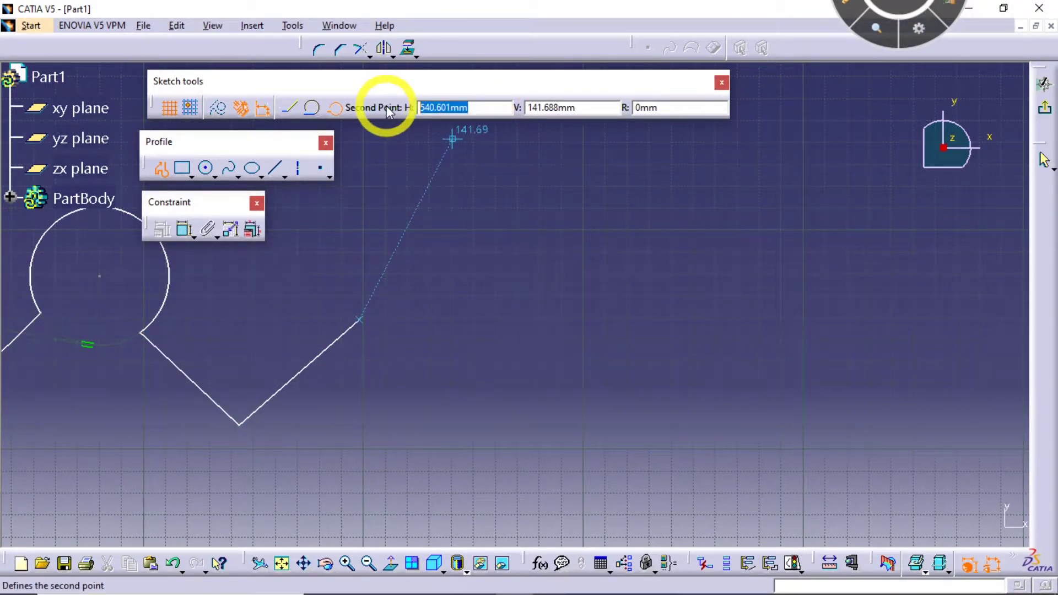
type("540")
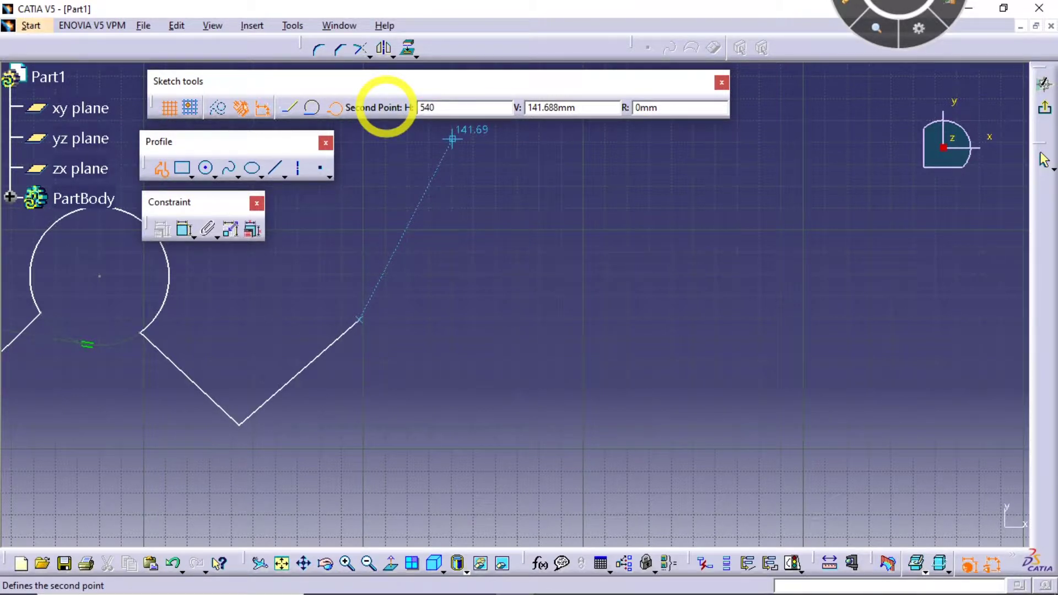
key("Tab")
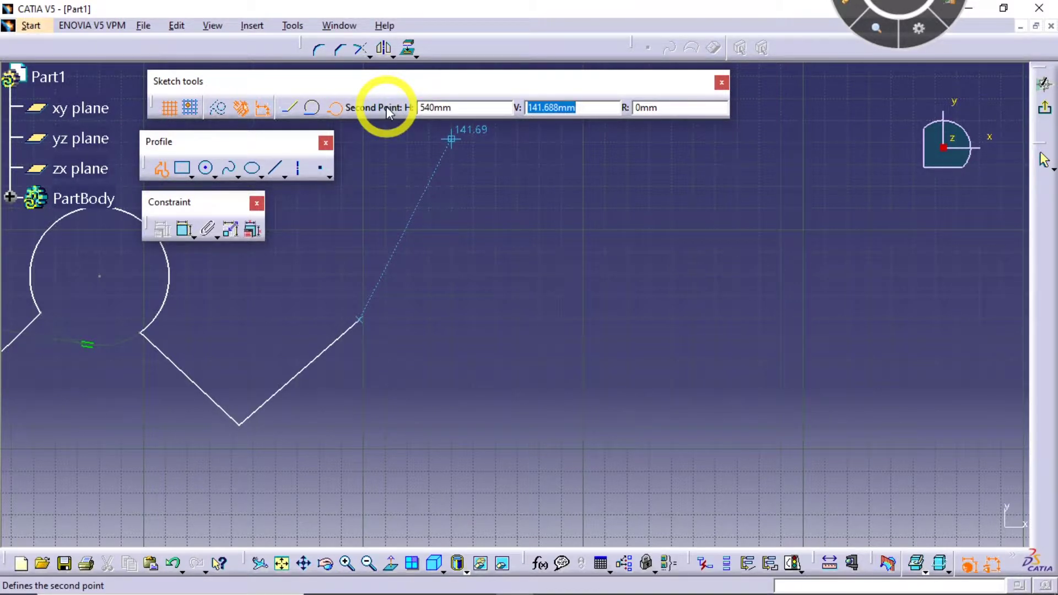
type("140")
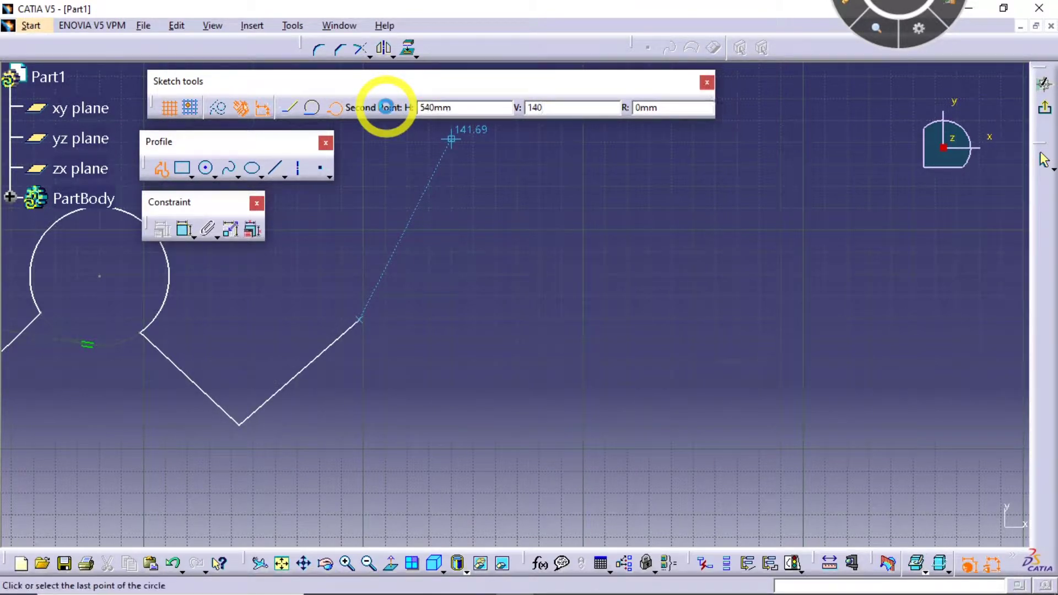
key("Return")
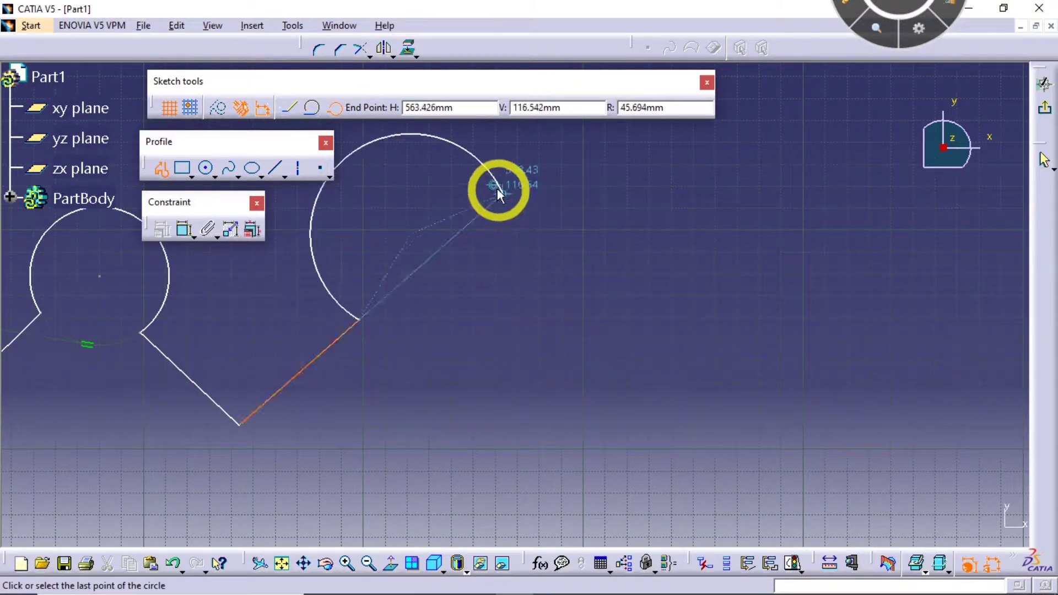
- Finish the three-point arc with its end point at H 605 mm, V 115 mm
mouse_move(543, 242)
middle_mouse_down()
mouse_move(567, 288)
mouse_move(556, 270)
middle_mouse_up()
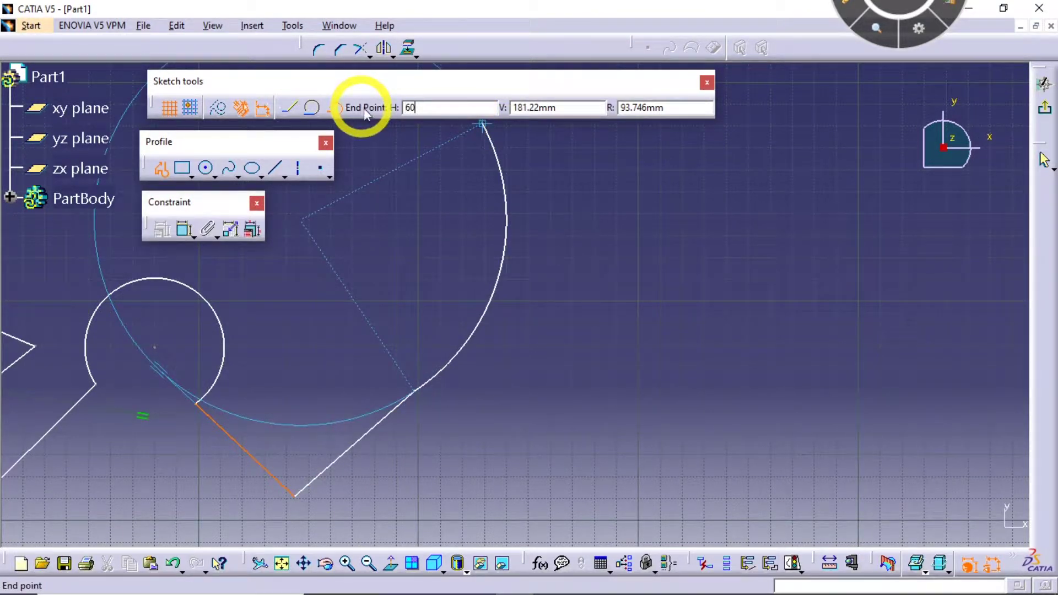
type("5")
key("Tab")
type("11")
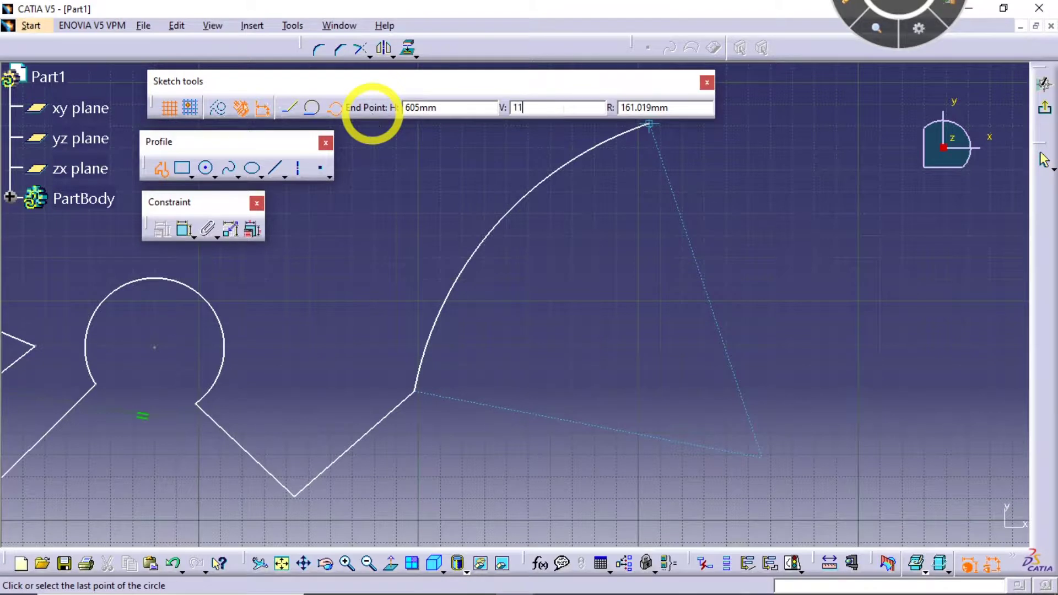
key("Return")
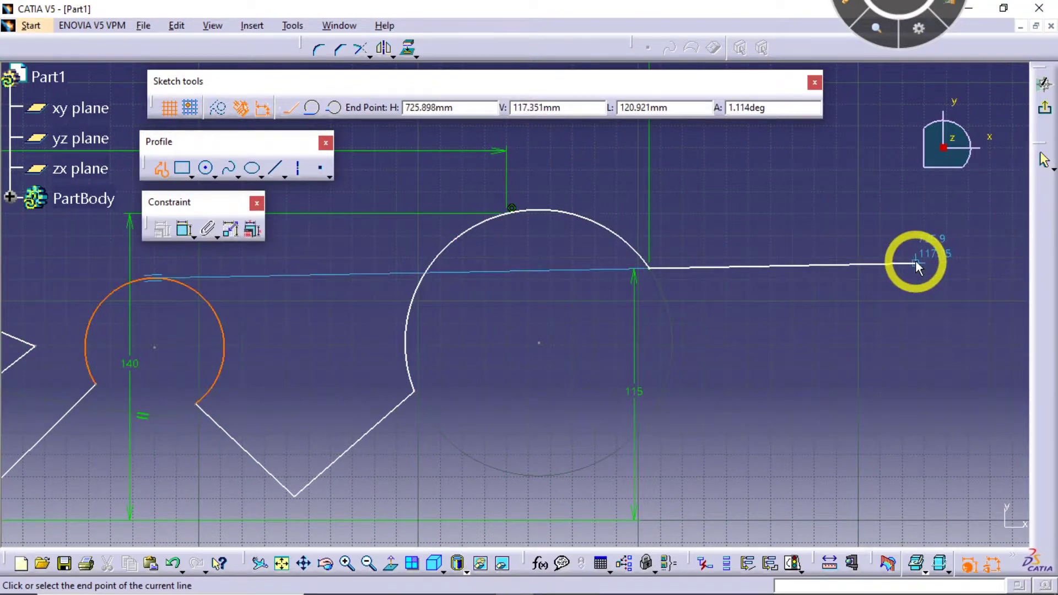
middle_click_drag(822, 354, 639, 338)
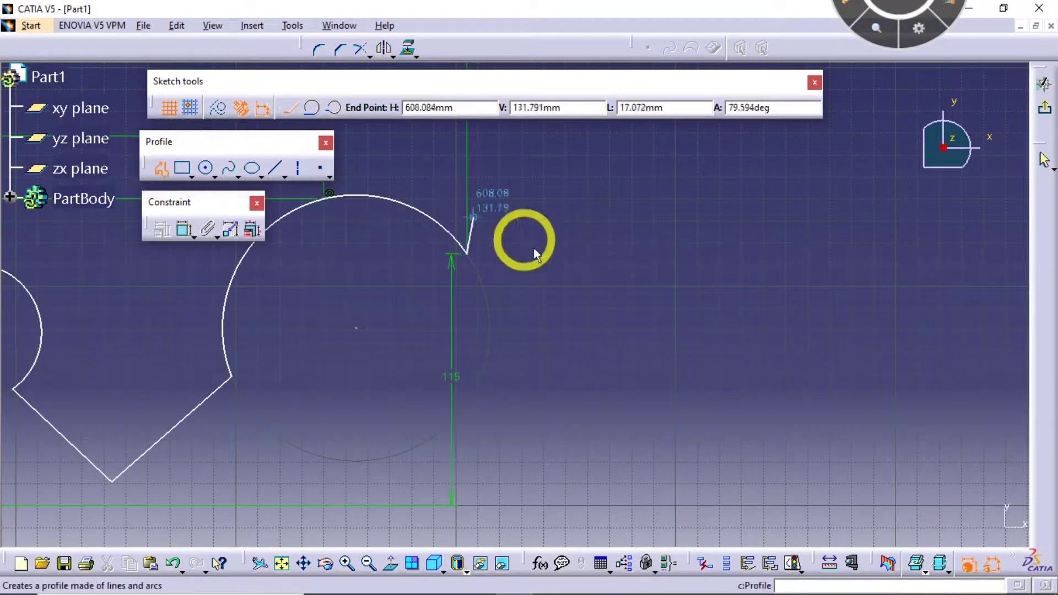
- End the profile and delete all of the sketch's geometry and dimensions
mouse_move(524, 244)
middle_mouse_down()
mouse_move(537, 331)
mouse_move(588, 361)
mouse_move(533, 289)
mouse_move(544, 319)
mouse_move(475, 310)
mouse_move(457, 291)
middle_mouse_up()
key("ctrl+a")
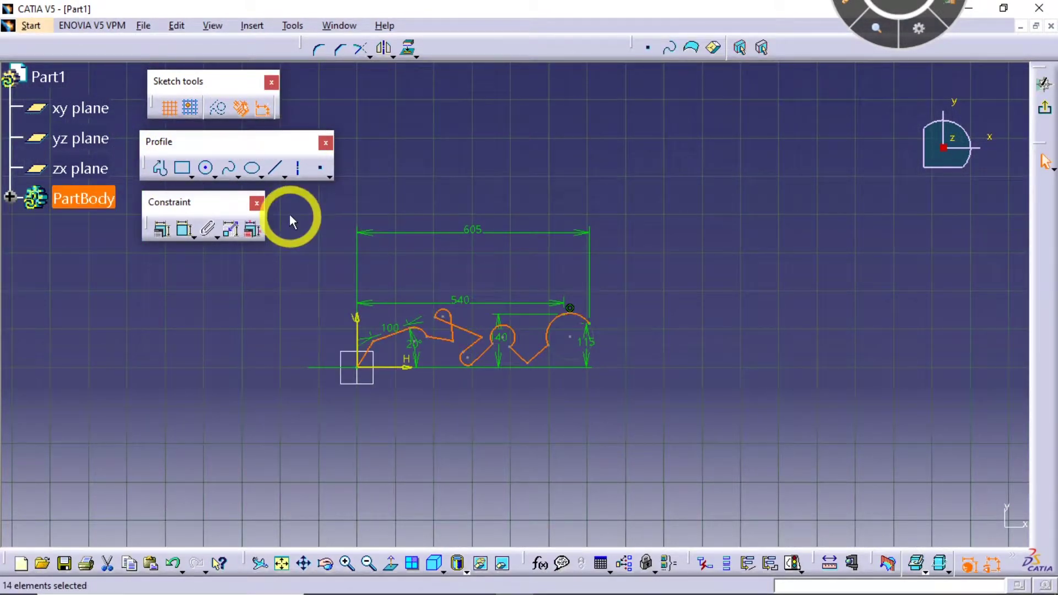
left_click(715, 439)
key("ctrl+a")
key("Delete")
mouse_move(437, 389)
middle_mouse_down()
mouse_move(533, 330)
mouse_move(533, 248)
mouse_move(668, 273)
mouse_move(673, 325)
mouse_move(662, 354)
mouse_move(160, 129)
middle_mouse_up()
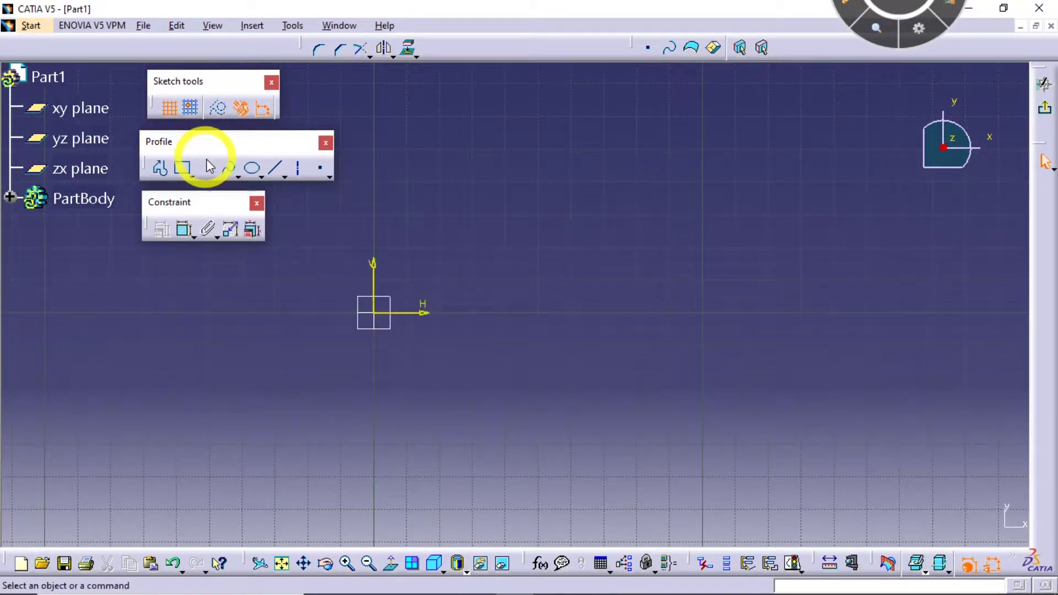
- Detach the spline tools as a floating toolbar just below the constraint tools
left_click(235, 173)
left_click(237, 176)
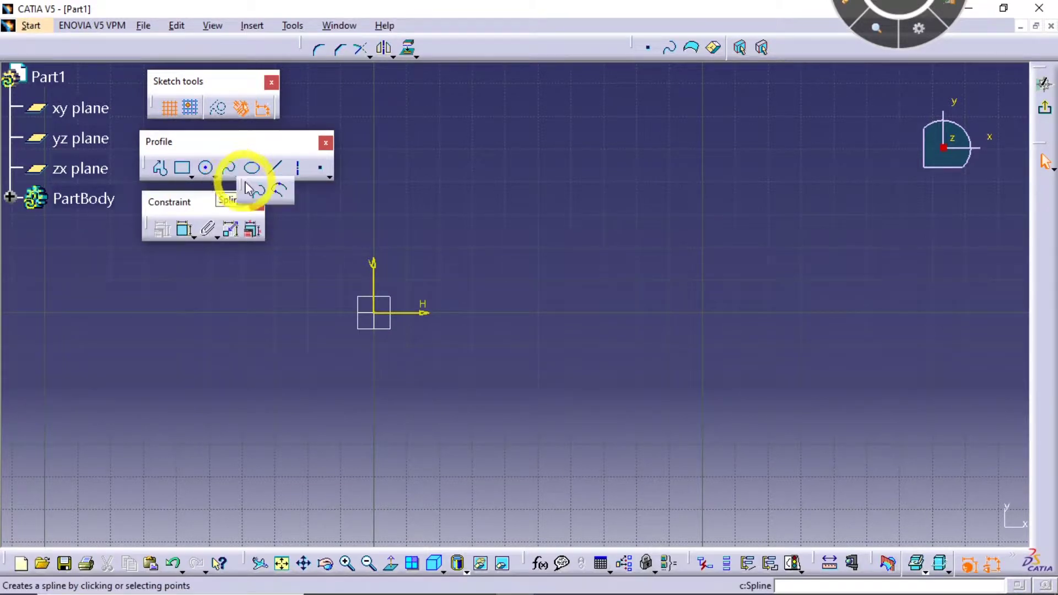
left_click_drag(248, 184, 151, 287)
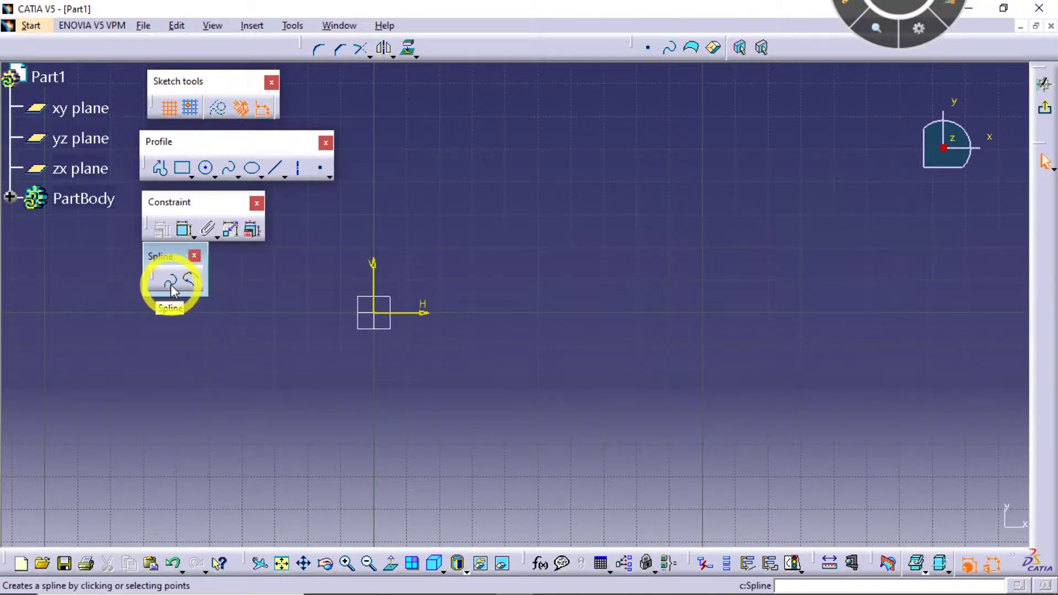
- Sketch a wavy six-point spline running away from near the origin, with its last point well above the fifth
left_click(170, 284)
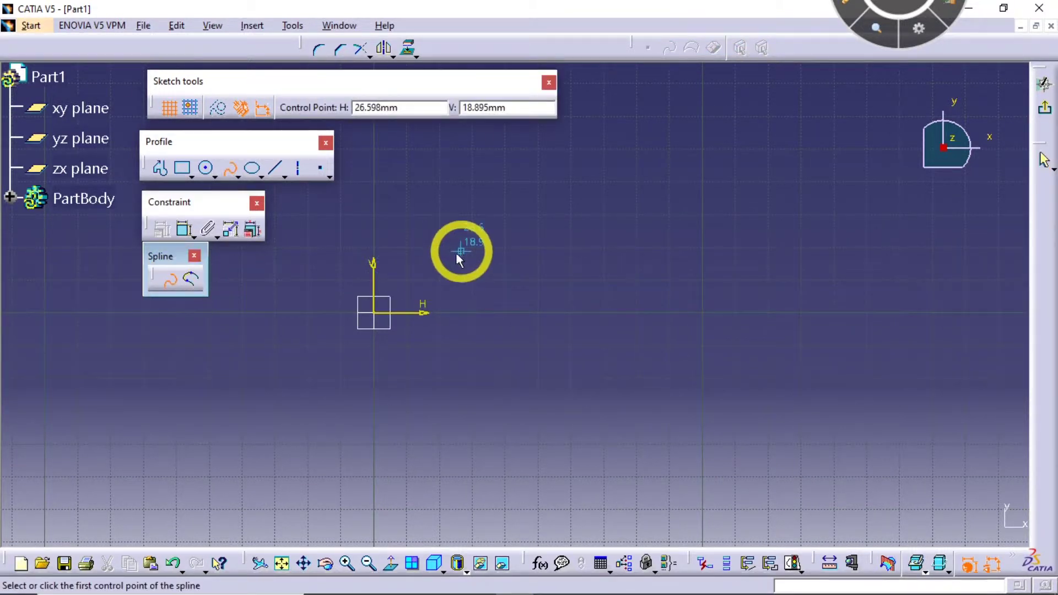
middle_click_drag(455, 252, 323, 294)
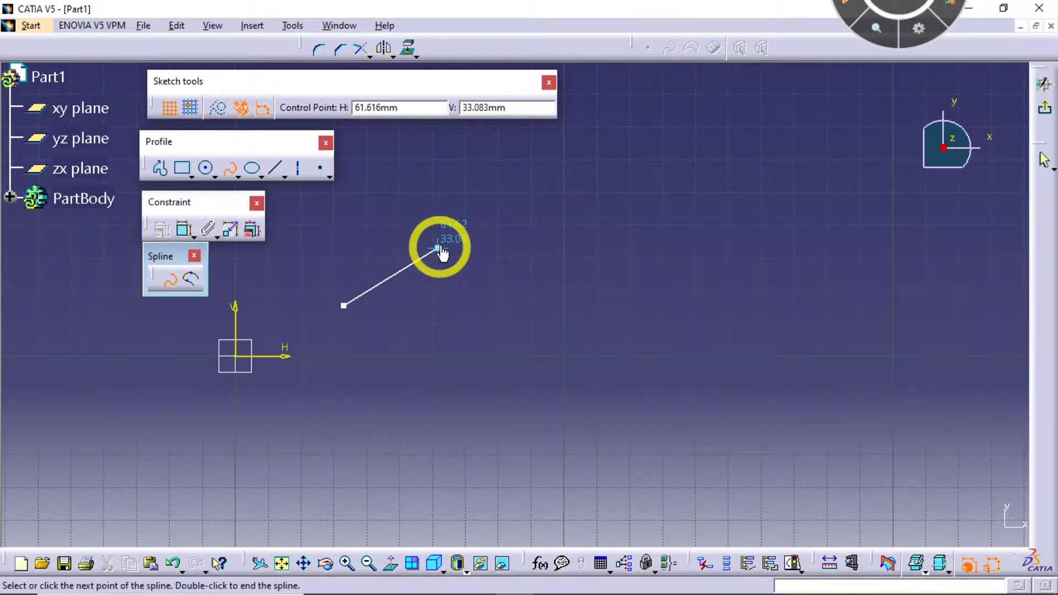
left_click(442, 226)
left_click(523, 296)
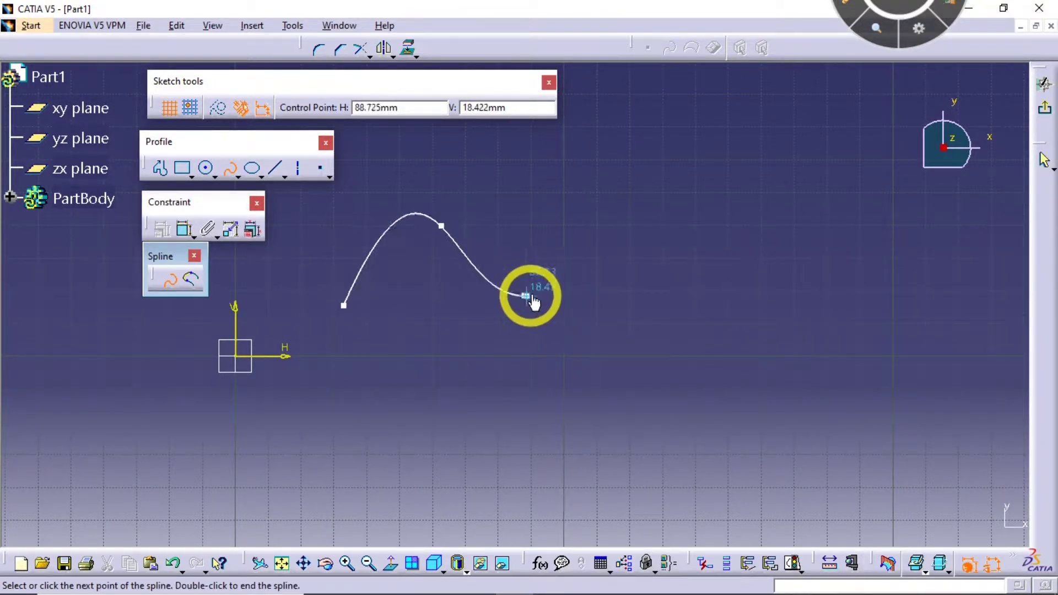
left_click(628, 262)
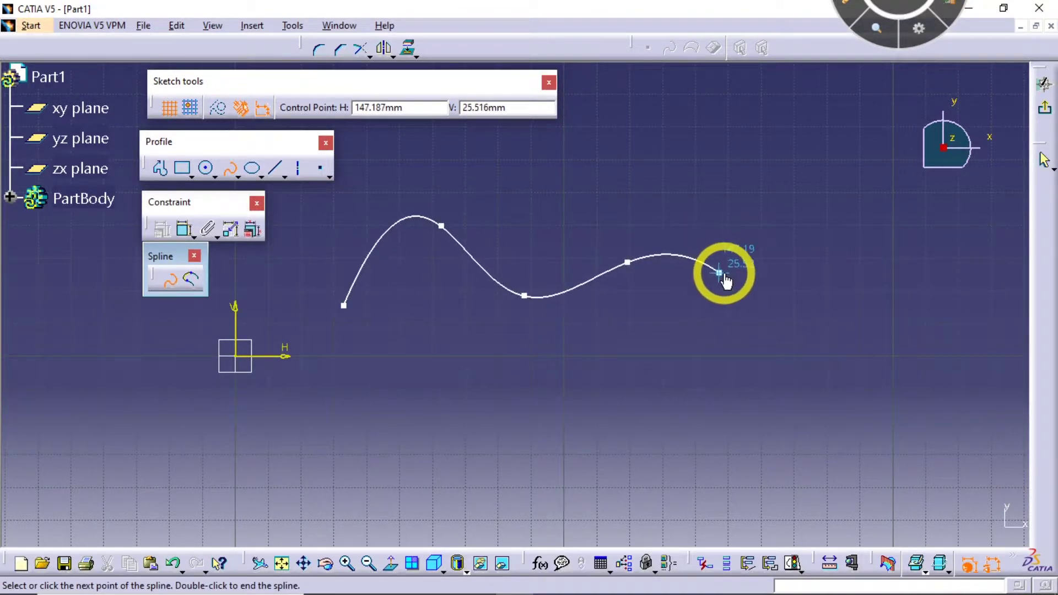
left_click(722, 272)
left_click(752, 145)
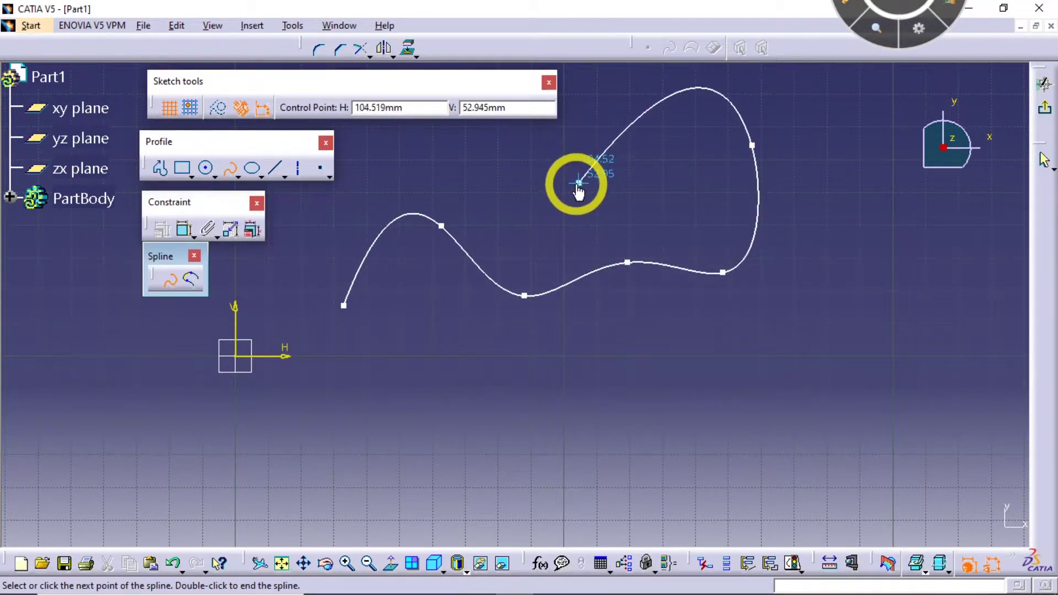
- Continue the spline with three points back above its first run and close it with the Close spline option
left_click(576, 183)
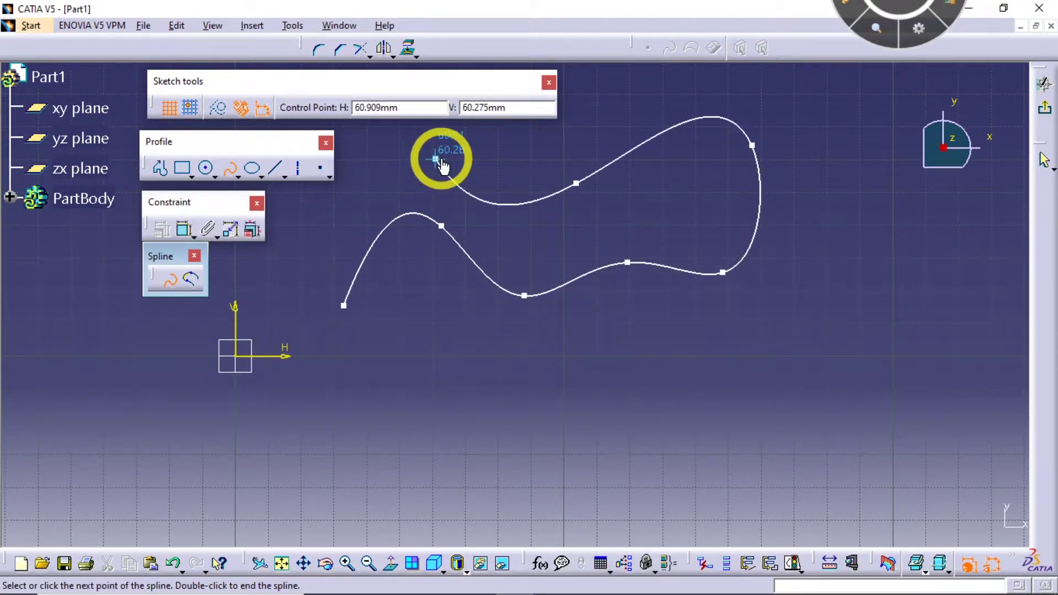
left_click(442, 158)
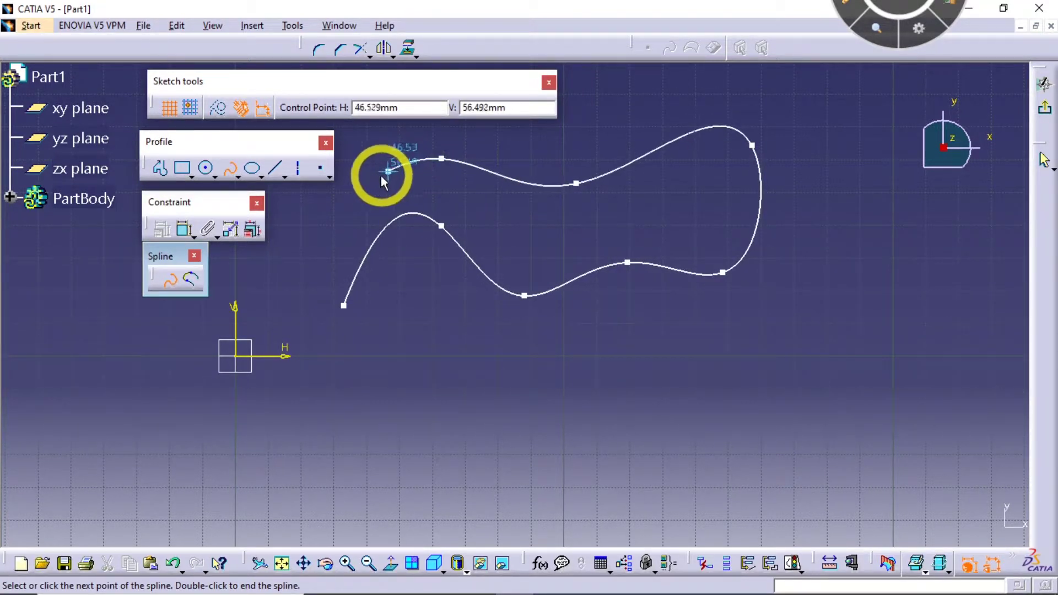
left_click(278, 261)
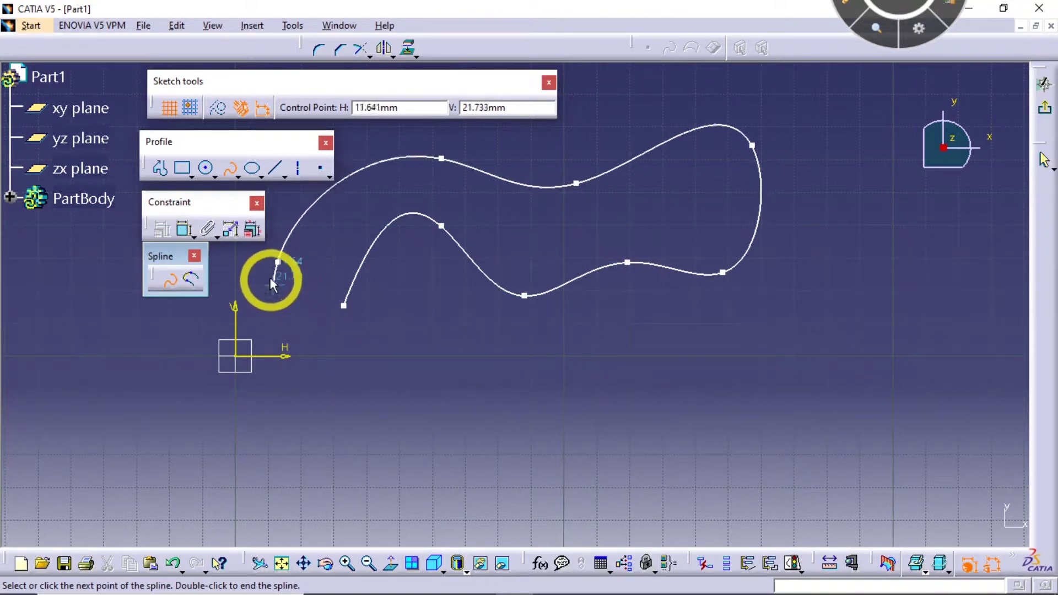
left_click(344, 305)
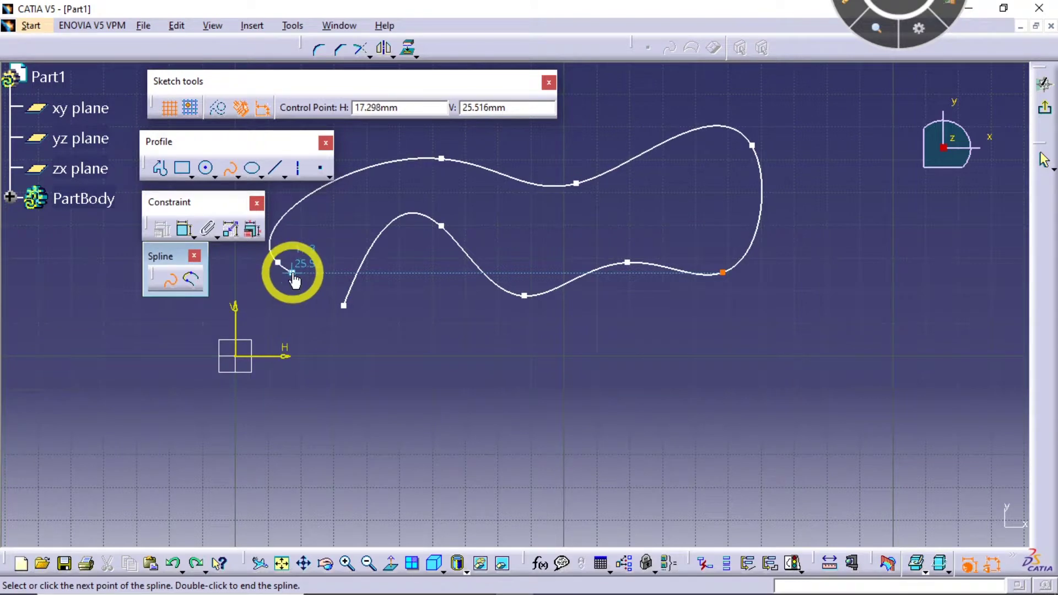
right_click(292, 272)
left_click(359, 365)
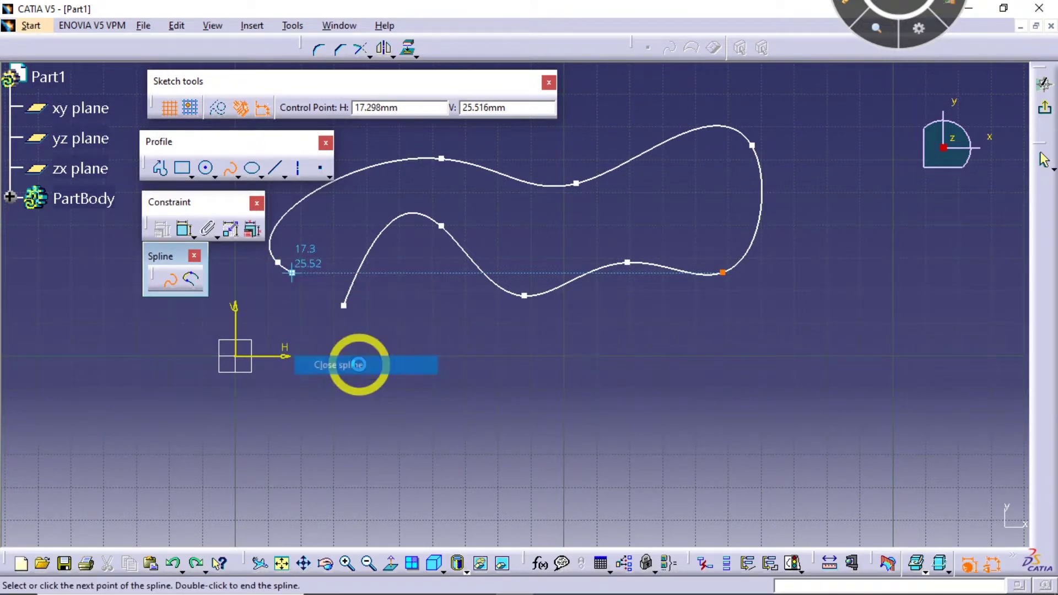
- Delete the closed wavy spline together with all its control points
middle_click_drag(425, 319, 541, 357)
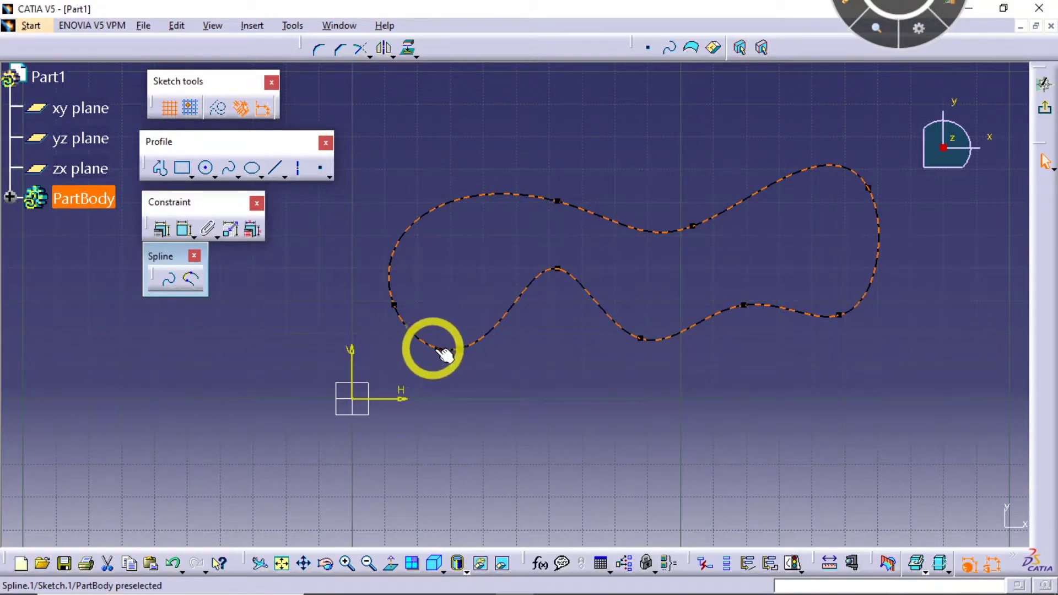
left_click(516, 368)
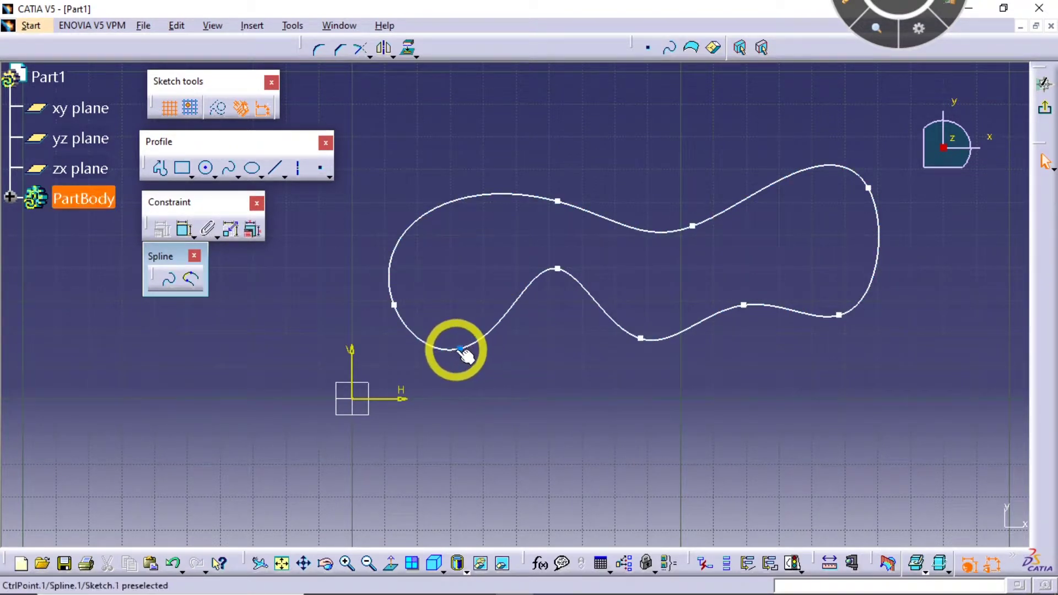
left_click_drag(378, 160, 921, 418)
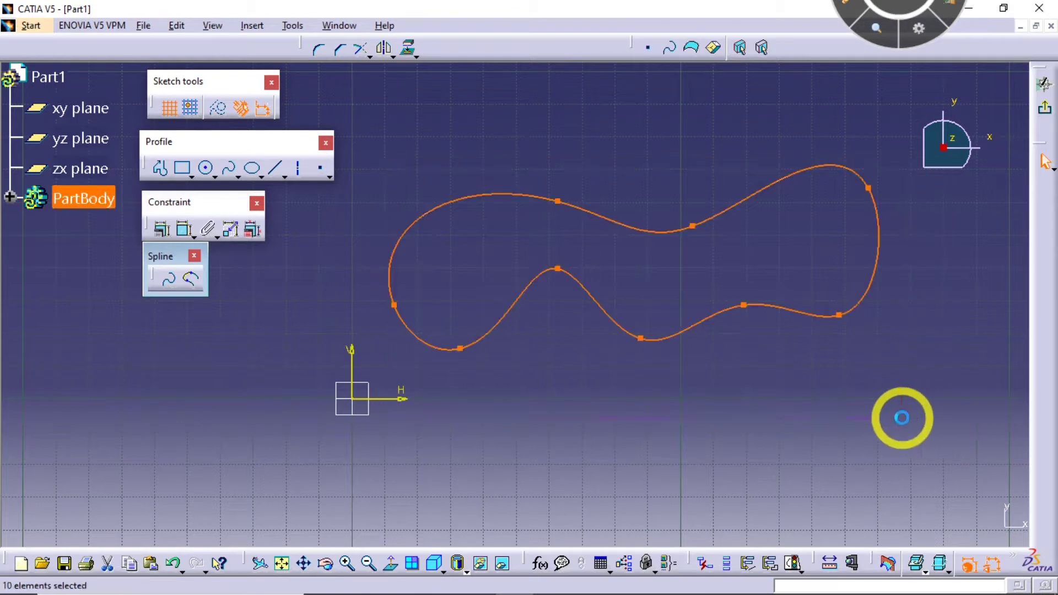
key("Delete")
- Sketch a spline through three points, the third about H 116 mm, V 19 mm, and try to end it on the start point
left_click(164, 280)
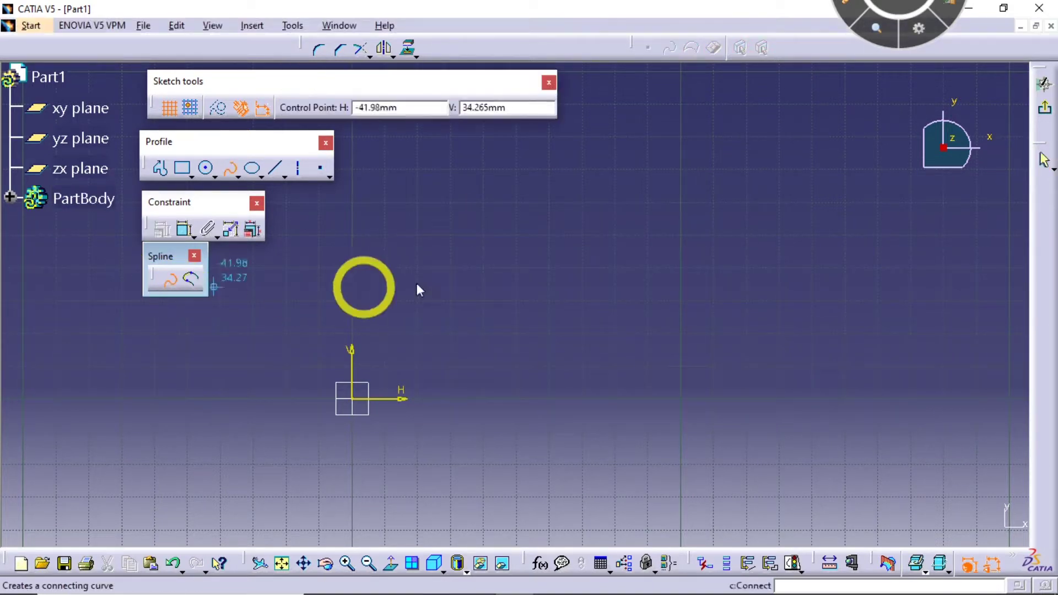
left_click(631, 157)
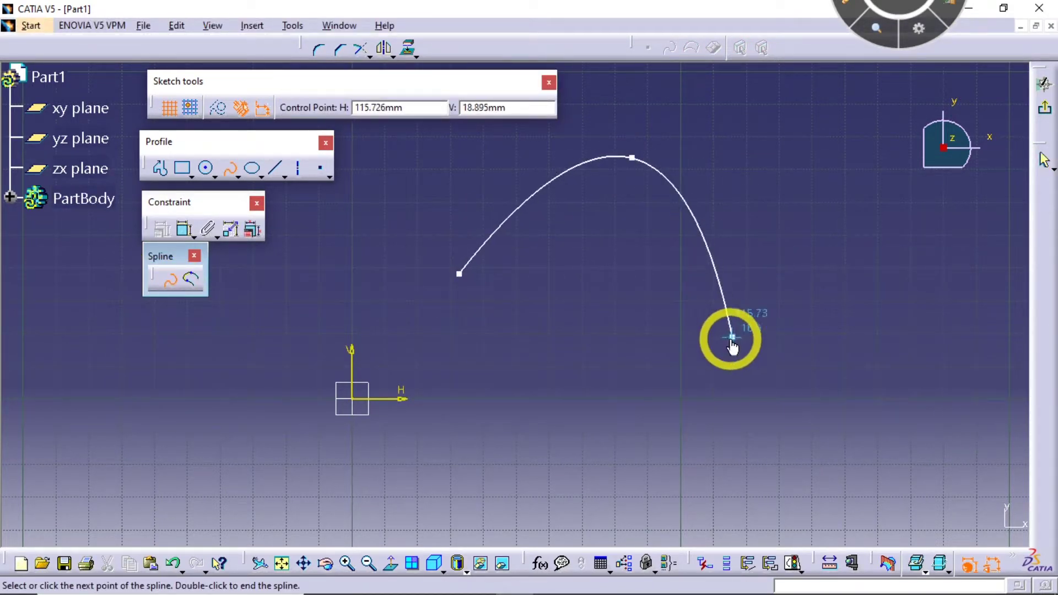
left_click(732, 336)
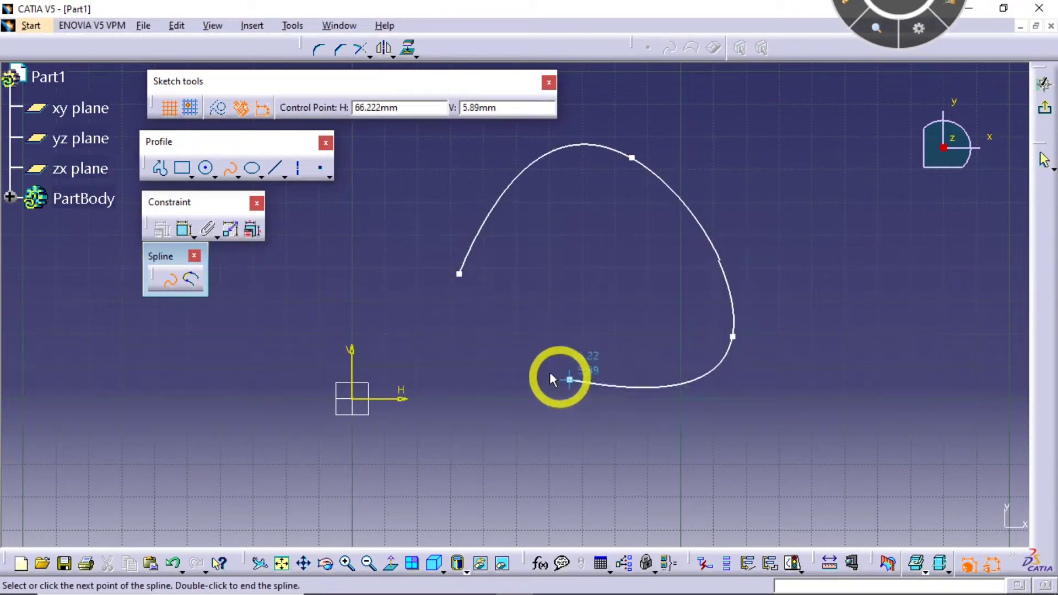
left_click(461, 276)
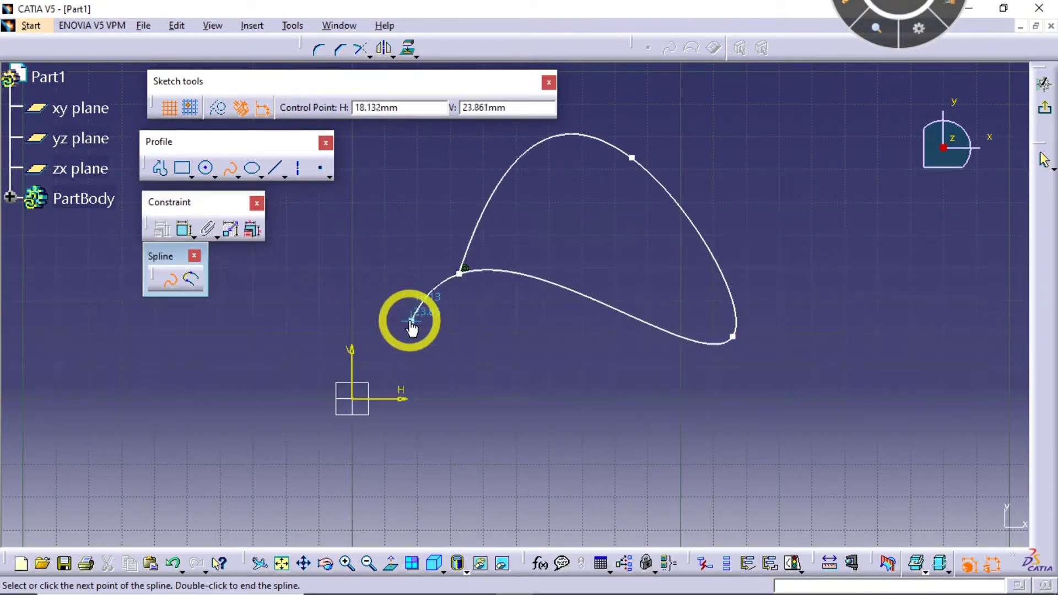
- Undo the spline's last point and close the three-point spline with Close spline
key("ctrl+z")
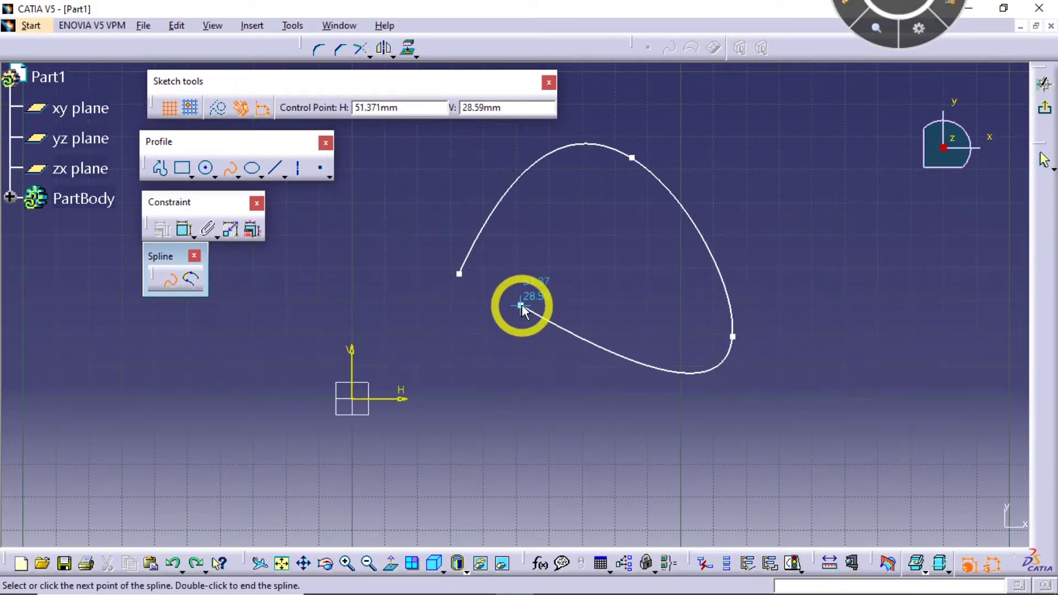
right_click(520, 304)
left_click(597, 396)
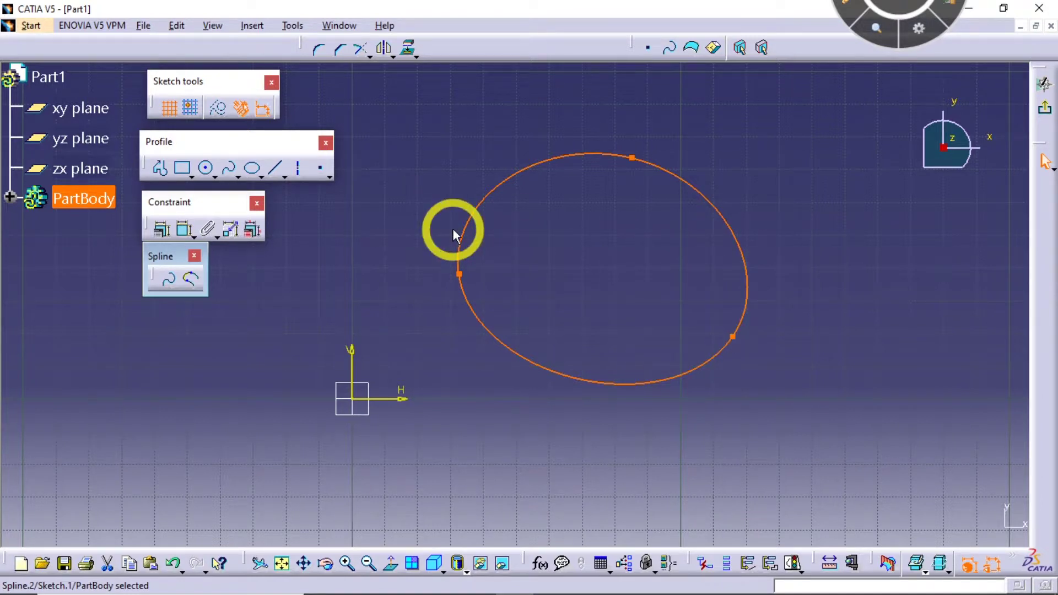
- Delete the closed three-point spline and its control points
left_click(628, 297)
left_click_drag(401, 131, 826, 394)
key("Delete")
- Start a new spline with its first control point at H 5 mm, V 100 mm
left_click(171, 279)
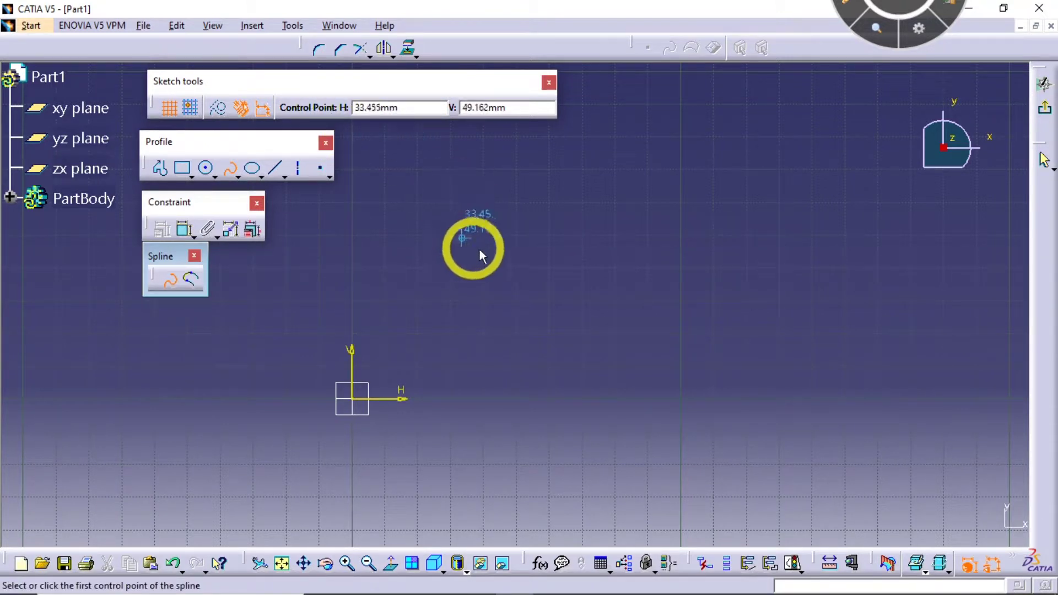
type("05")
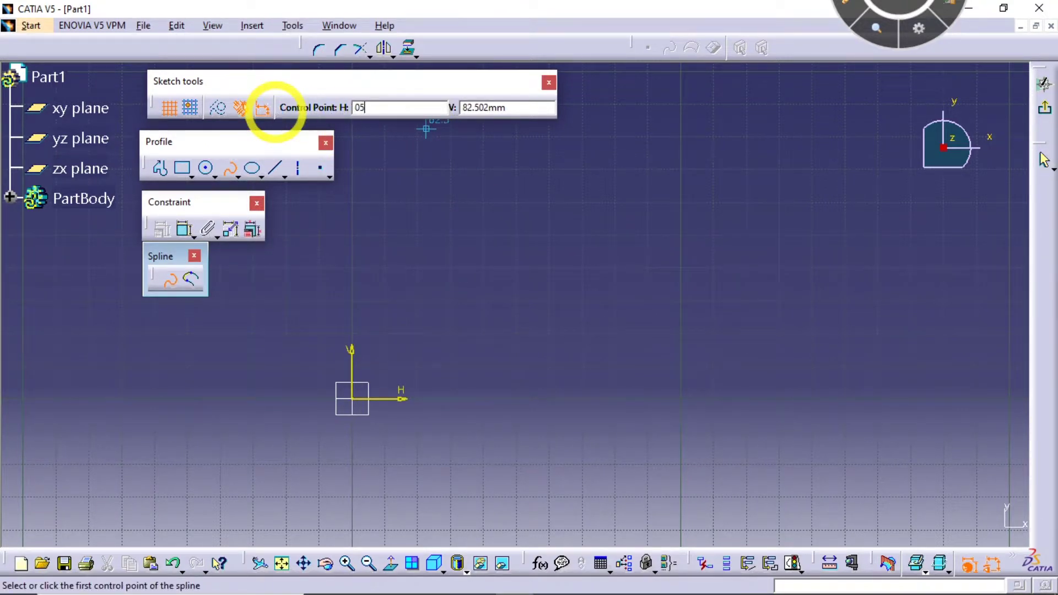
key("Return")
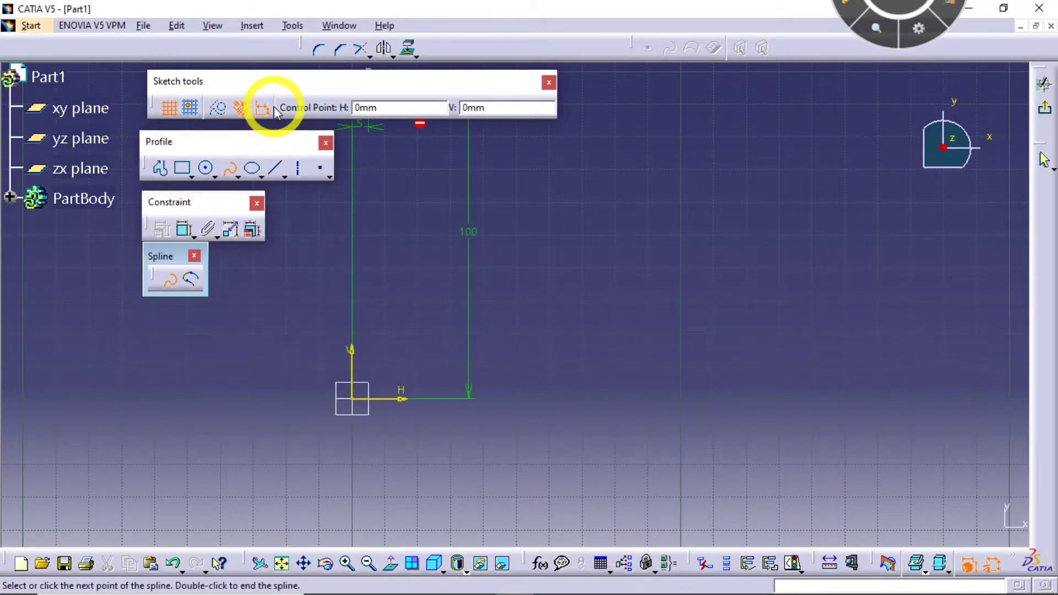
- Place the spline's second control point at H 53 mm, V 138 mm
mouse_move(548, 243)
middle_mouse_down()
mouse_move(581, 425)
mouse_move(560, 360)
middle_mouse_up()
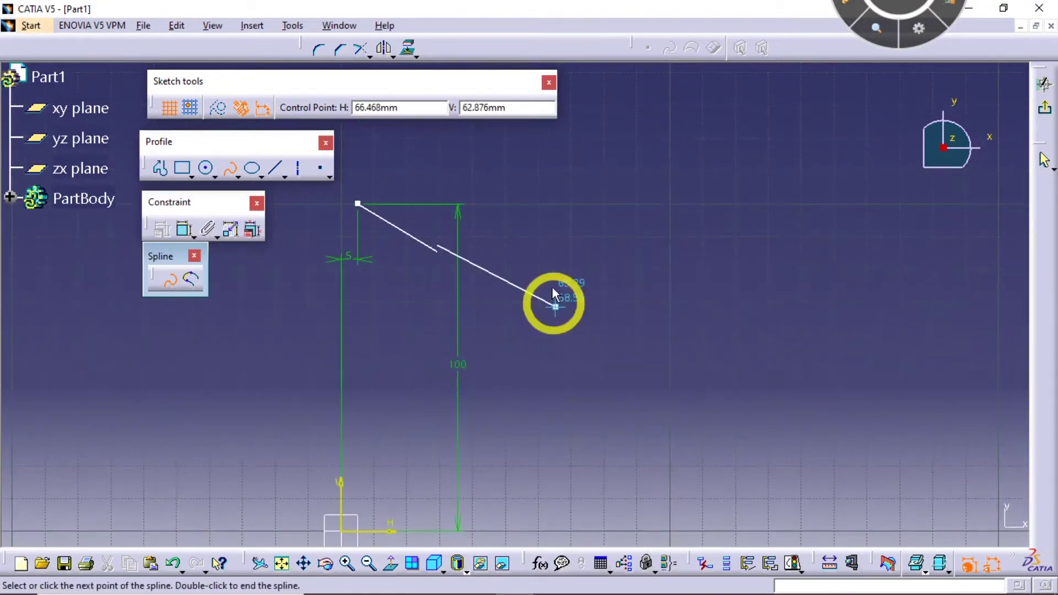
middle_click_drag(530, 222, 531, 367)
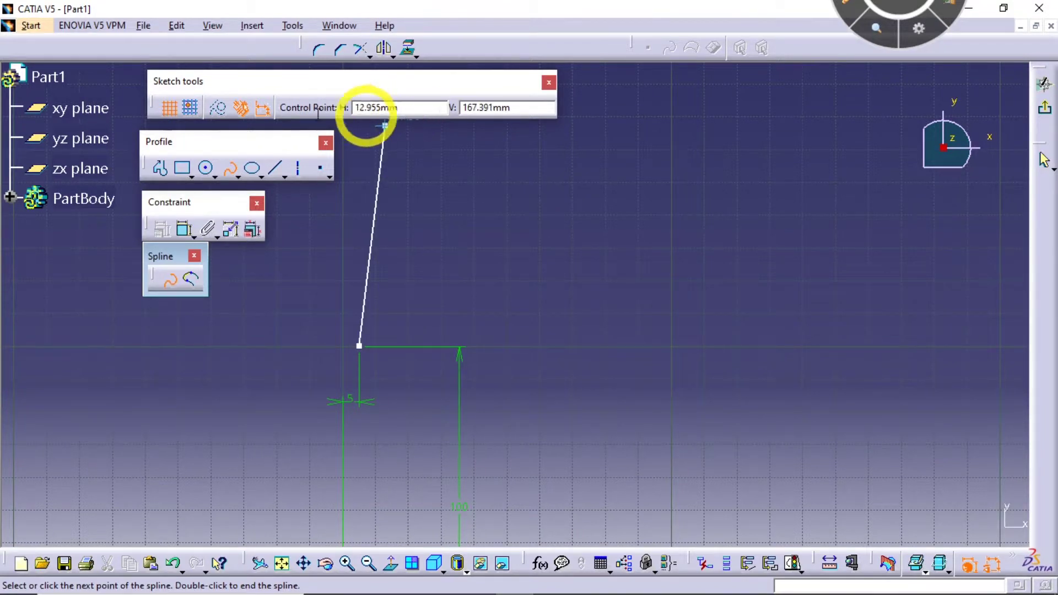
key("Tab")
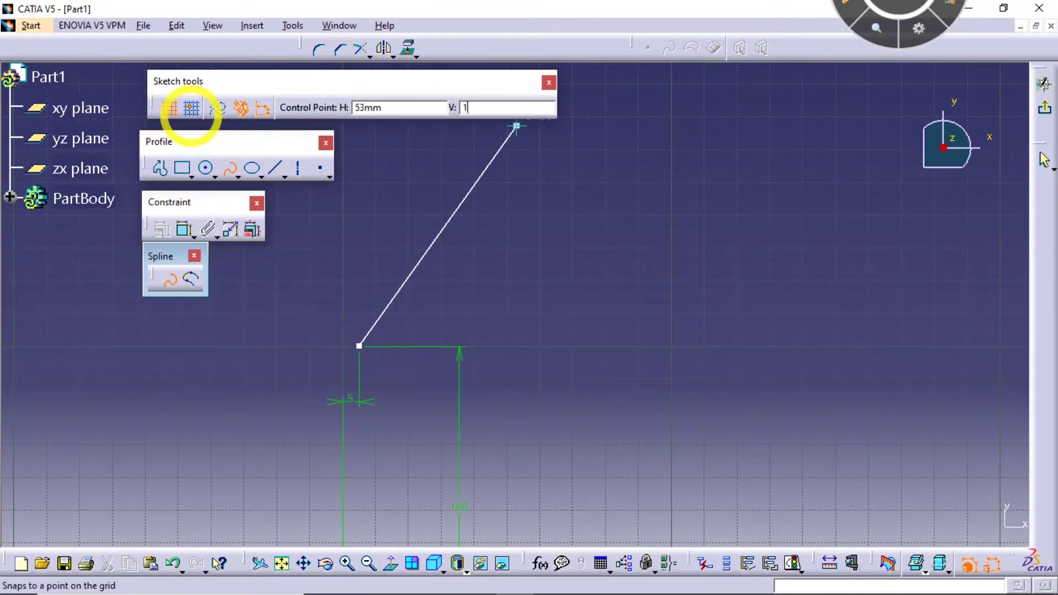
type("138")
key("Return")
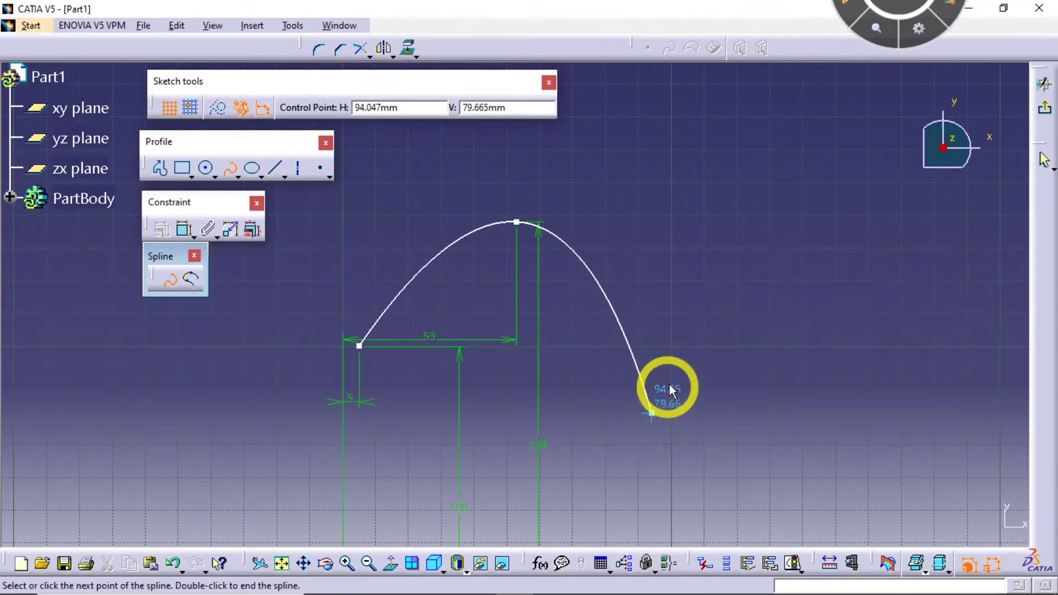
- Place a third control point freehand, lower and farther out than the second, and close the spline with Close spline
middle_click_drag(669, 383, 690, 250)
left_click(642, 308)
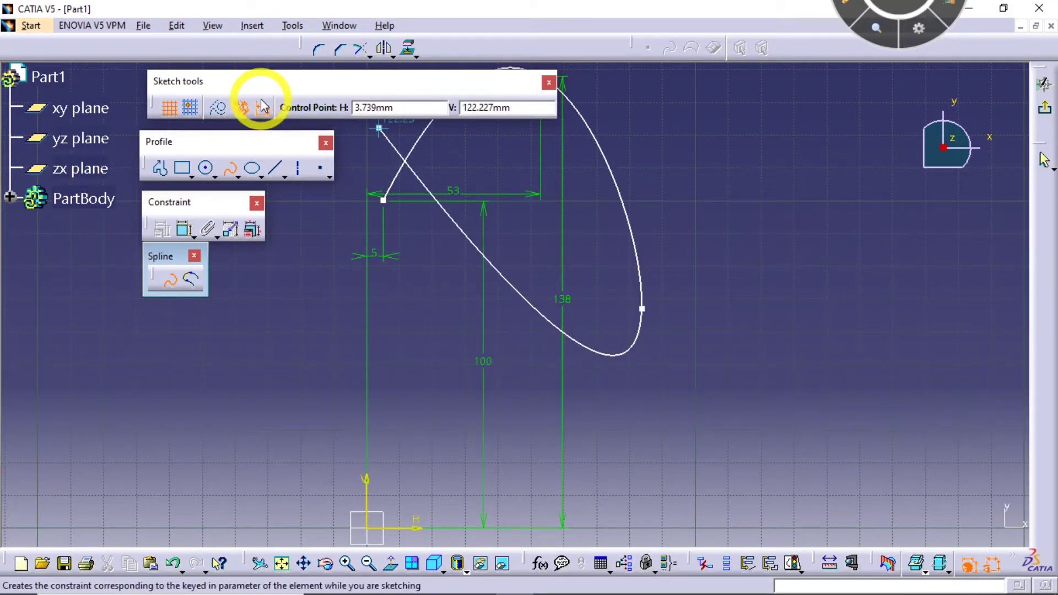
right_click(418, 245)
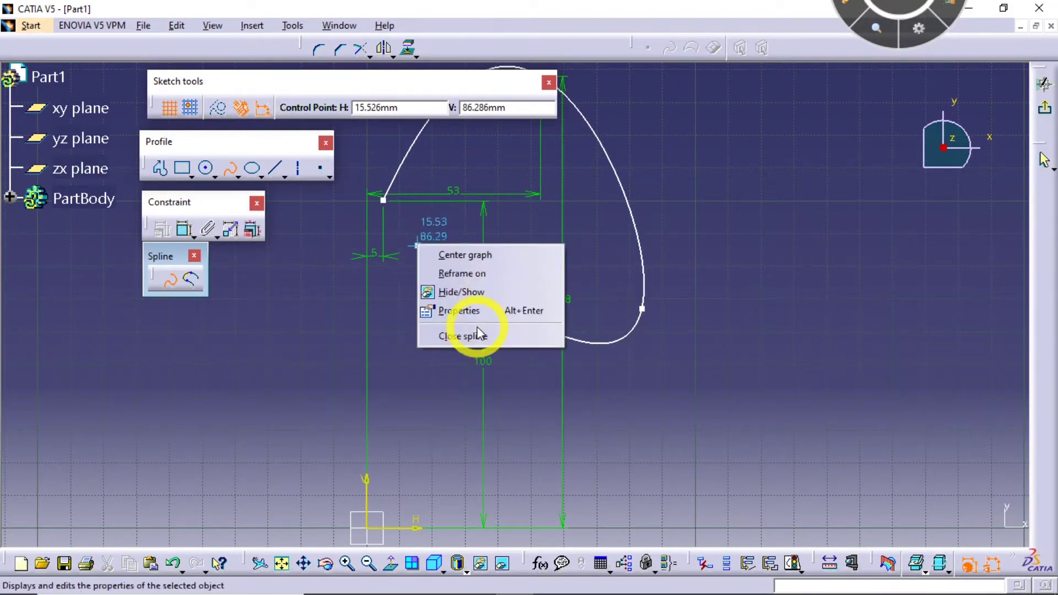
left_click(474, 337)
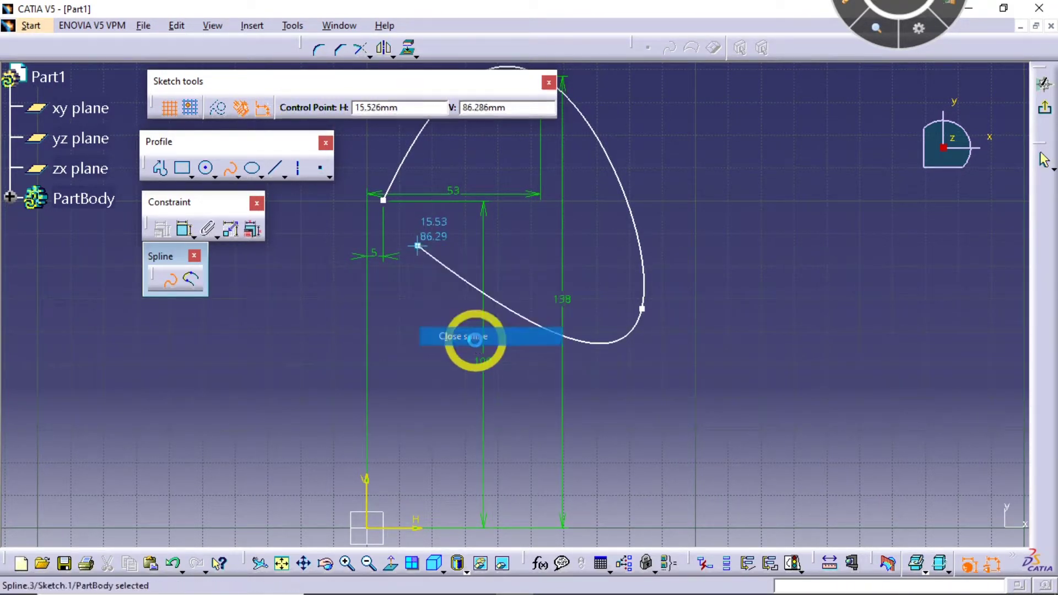
middle_click_drag(578, 249, 596, 286)
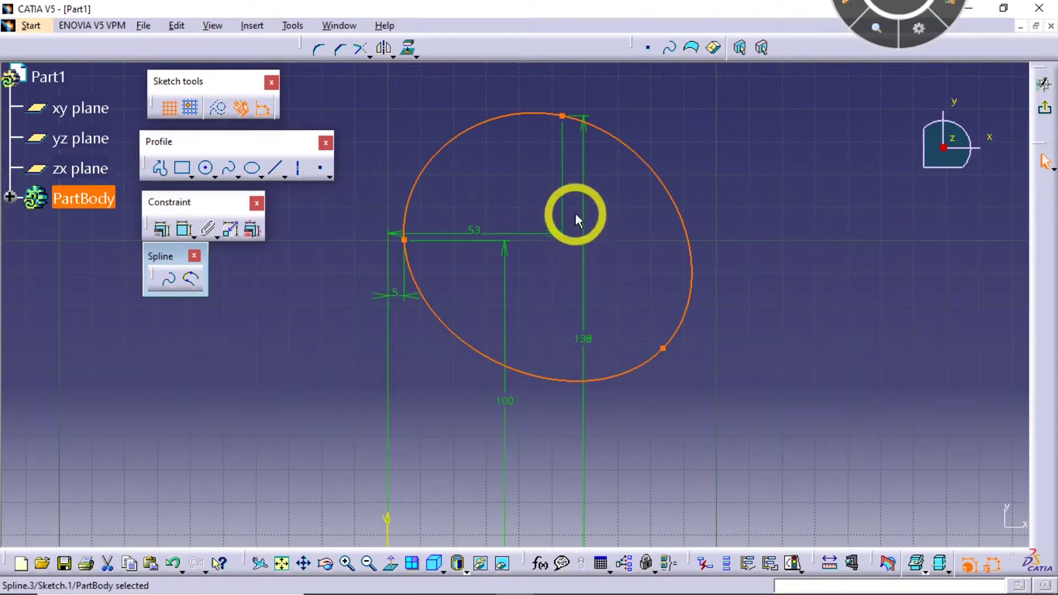
- Delete the dimensioned closed spline together with its dimensions
middle_click_drag(577, 213, 485, 307)
left_click_drag(378, 217, 650, 442)
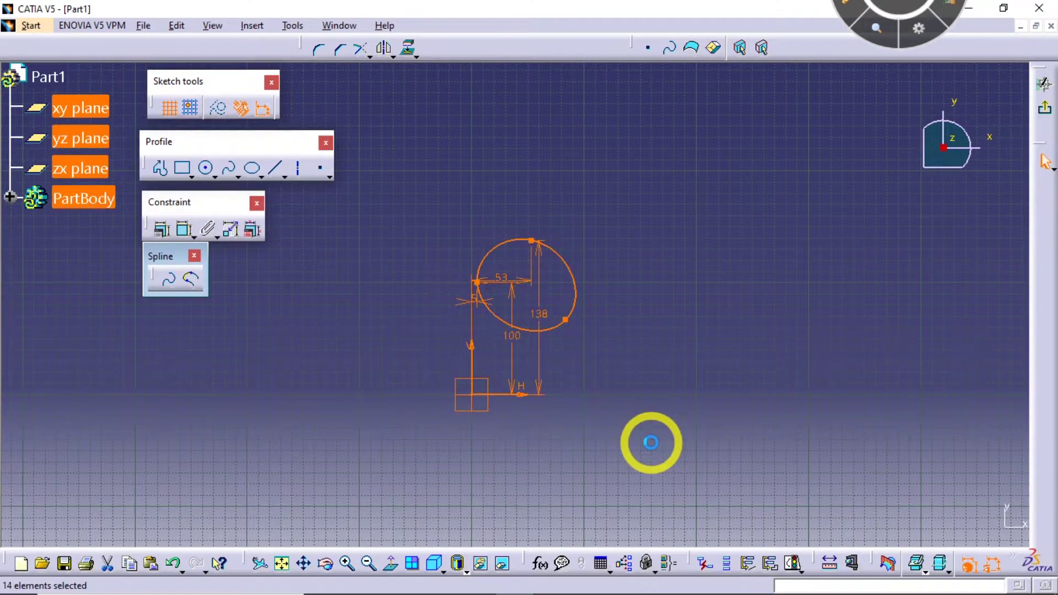
key("Delete")
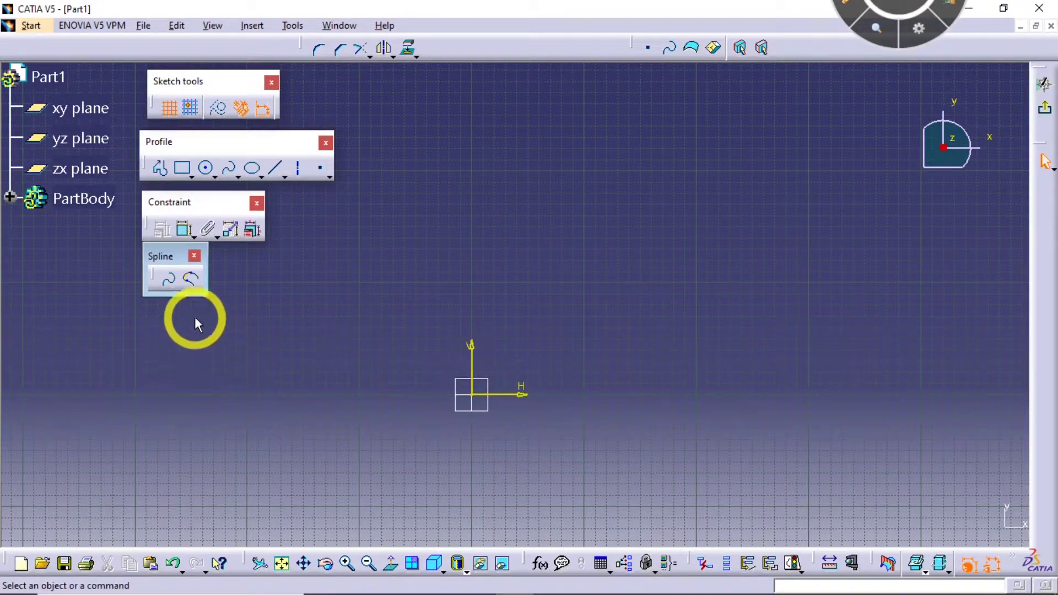
- Place two freehand points above the sketch origin, the first at about H -16 mm, V 95 mm
left_click(322, 170)
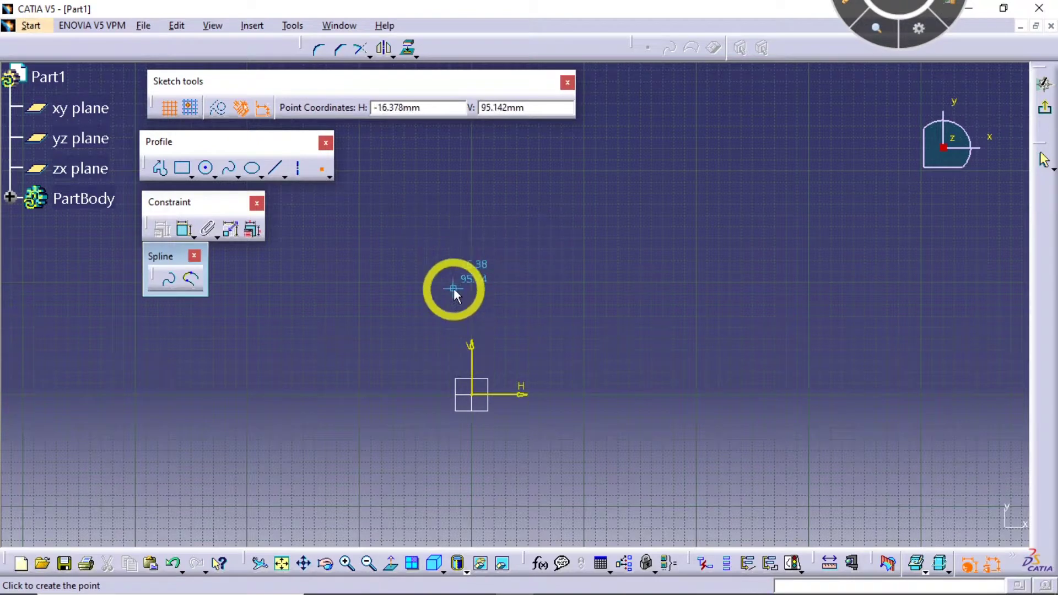
left_click(454, 288)
left_click(549, 280)
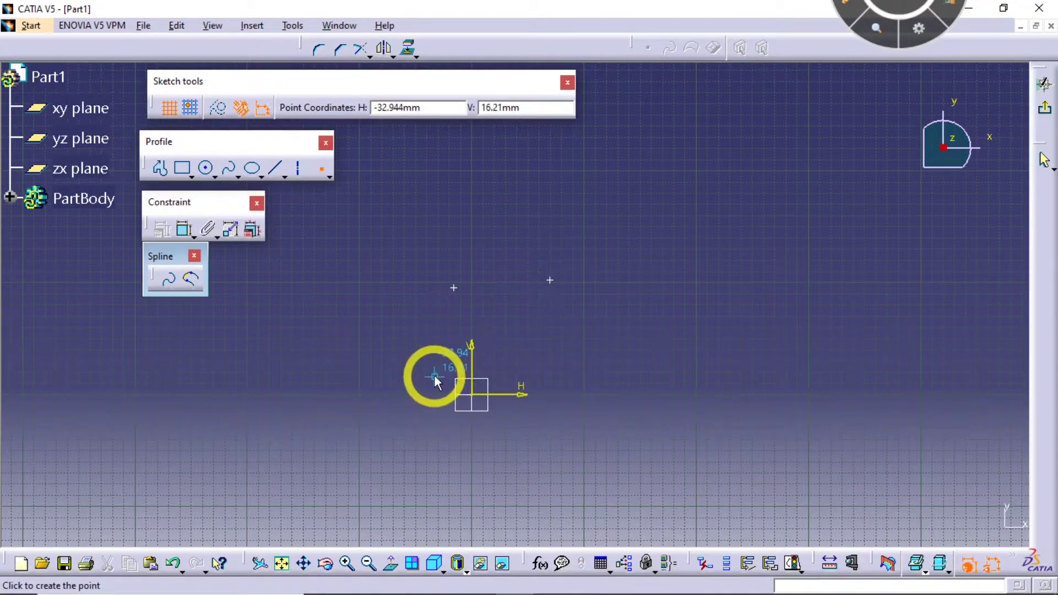
- Try to link the two standalone points with the Connect tool, and delete both points
left_click(191, 281)
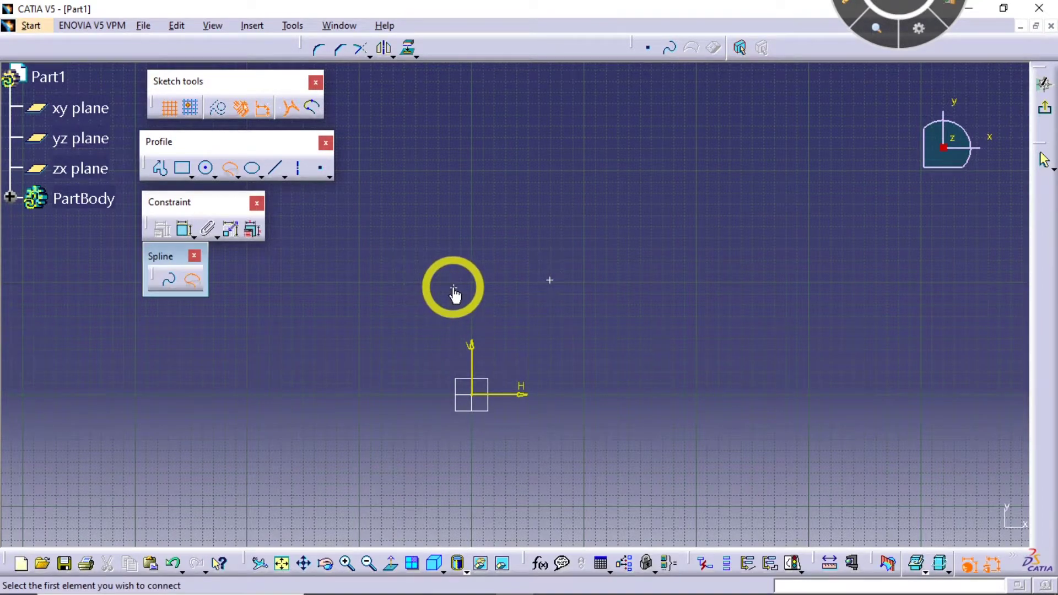
left_click(454, 288)
left_click(549, 279)
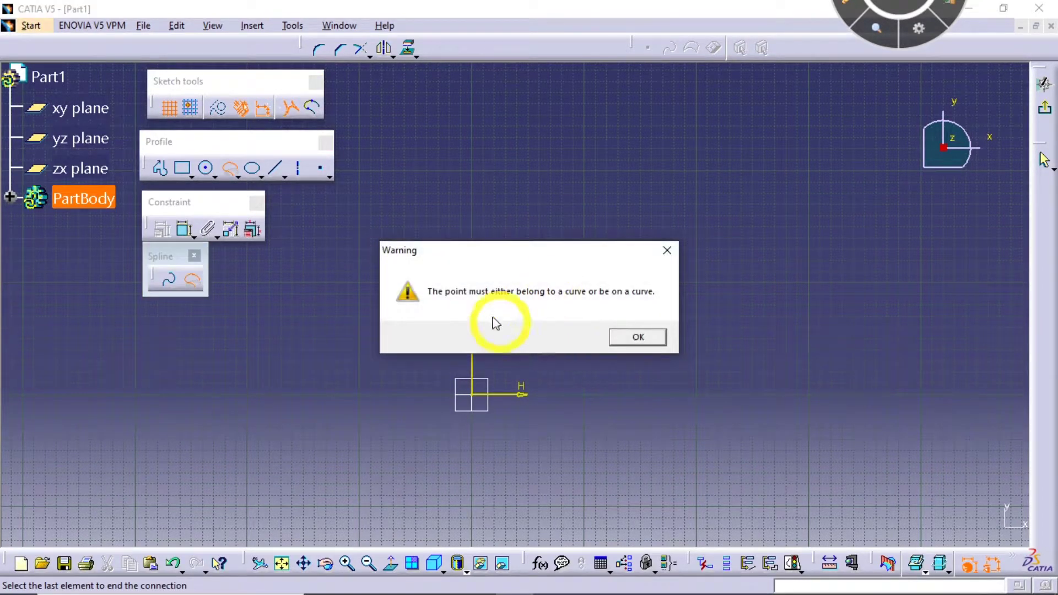
left_click_drag(505, 253, 499, 154)
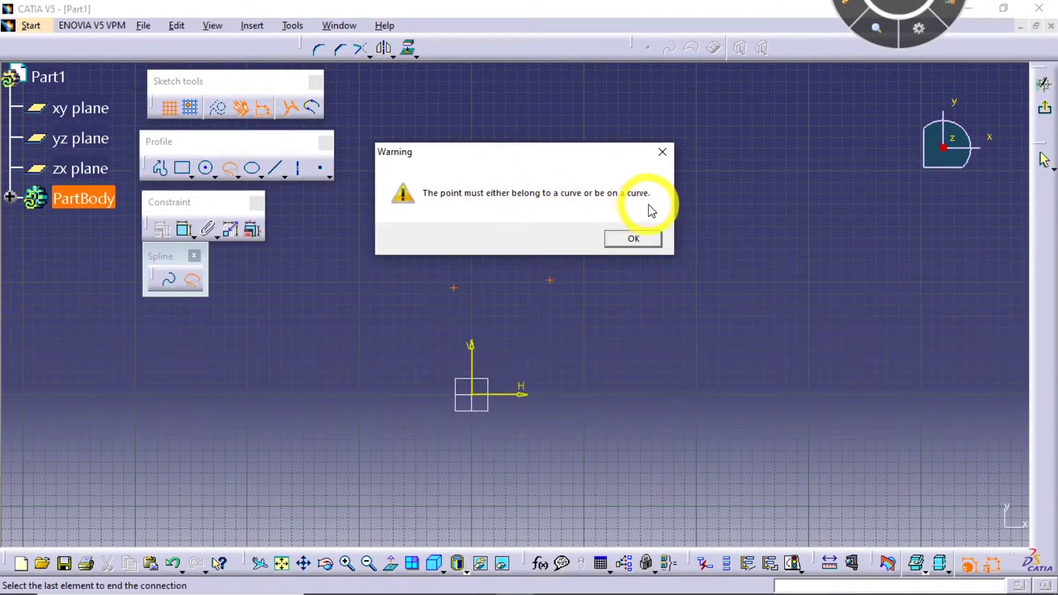
left_click(633, 241)
left_click_drag(391, 252, 591, 324)
key("Delete")
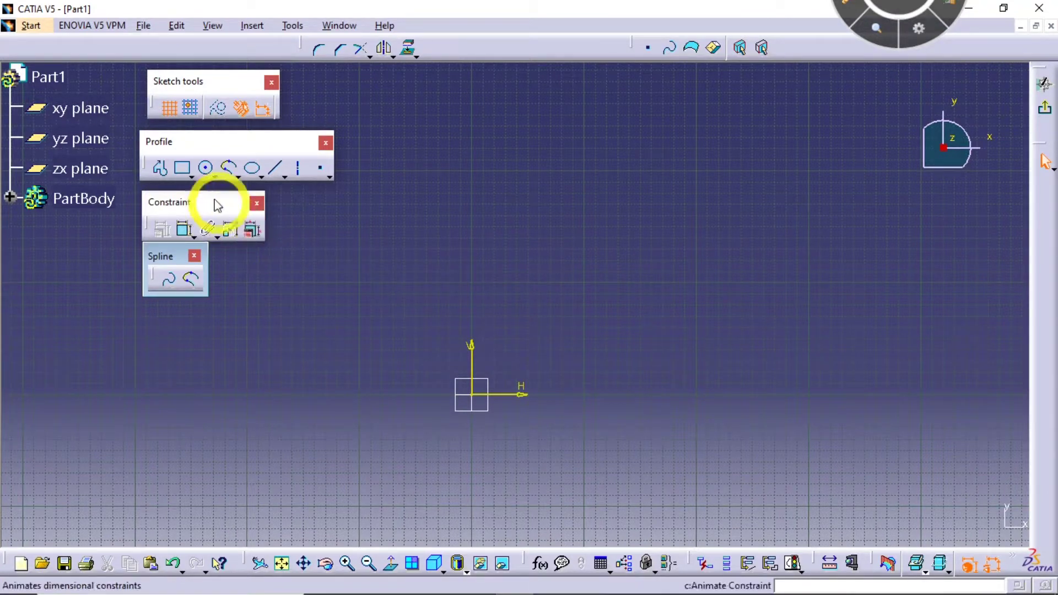
- Sketch a freehand circle above the origin, with its centre slightly left of the V axis
left_click(207, 168)
left_click(446, 267)
left_click(496, 287)
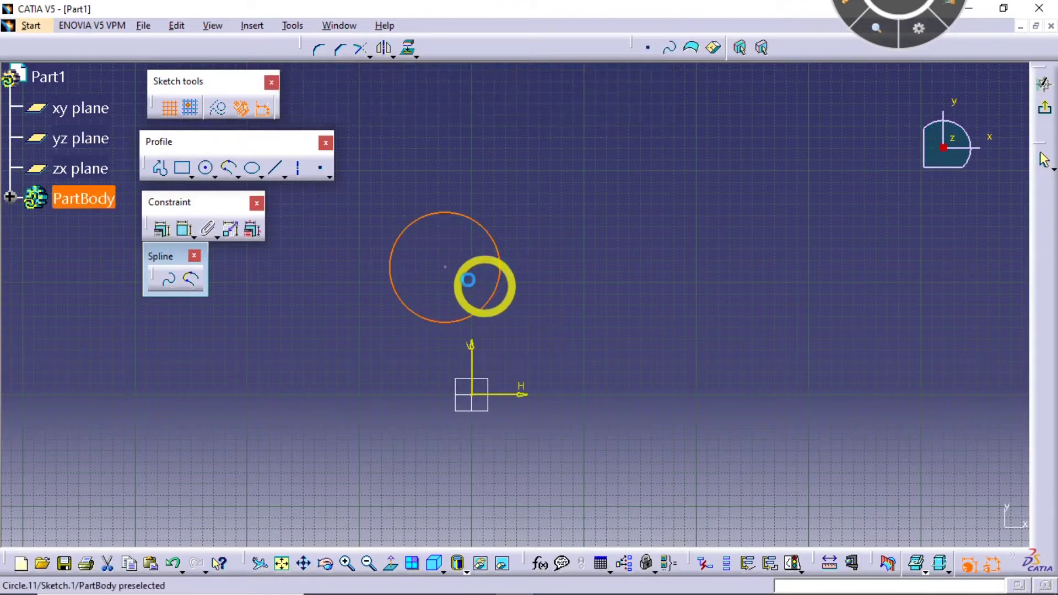
- Sketch a freehand ellipse to the right of the circle with a major radius of about 140 mm, tilted about 18 degrees
left_click(252, 168)
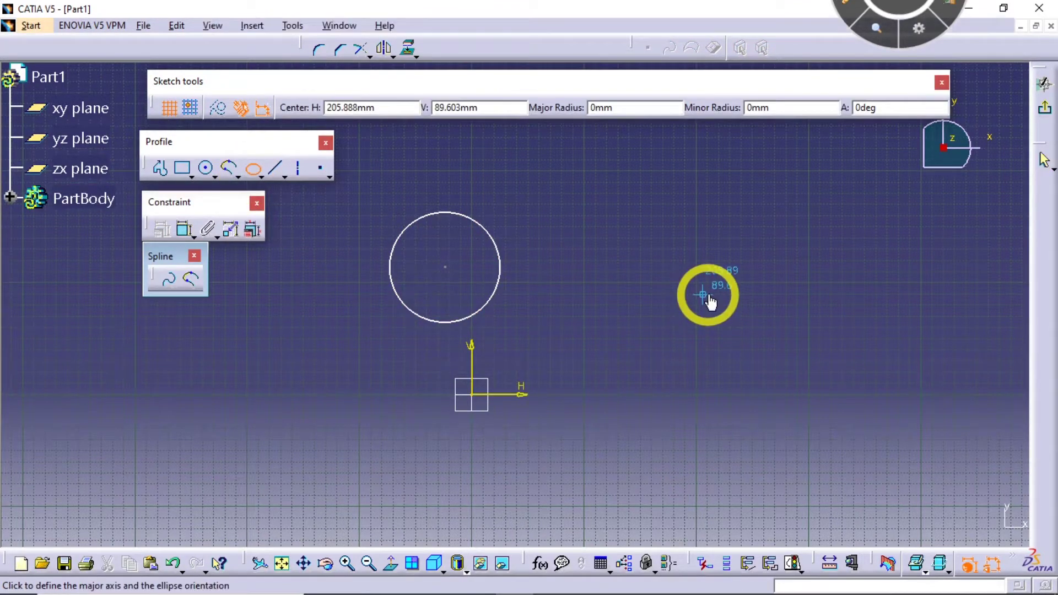
left_click(852, 246)
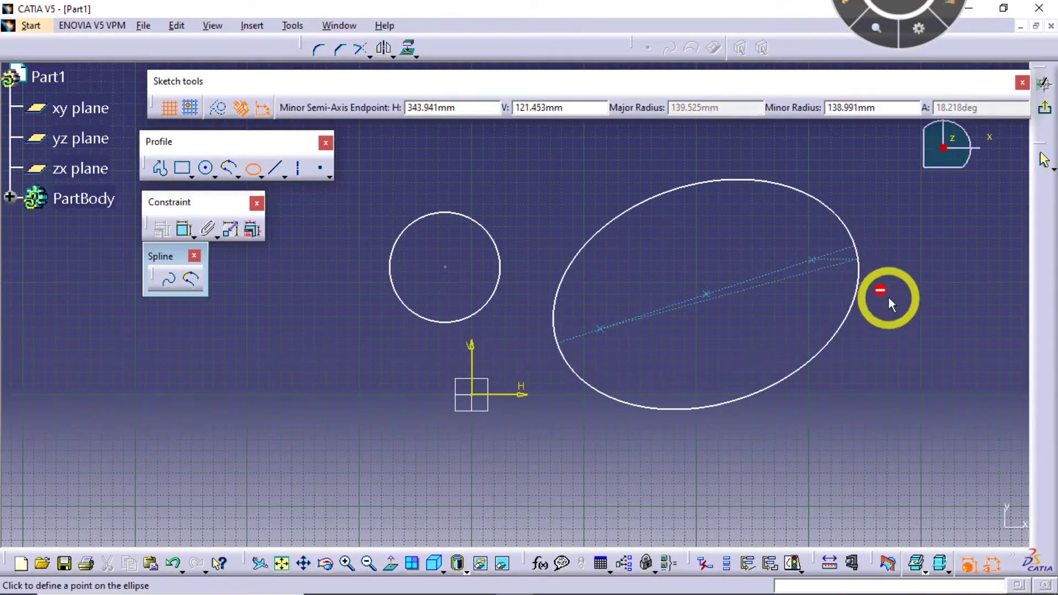
left_click(847, 282)
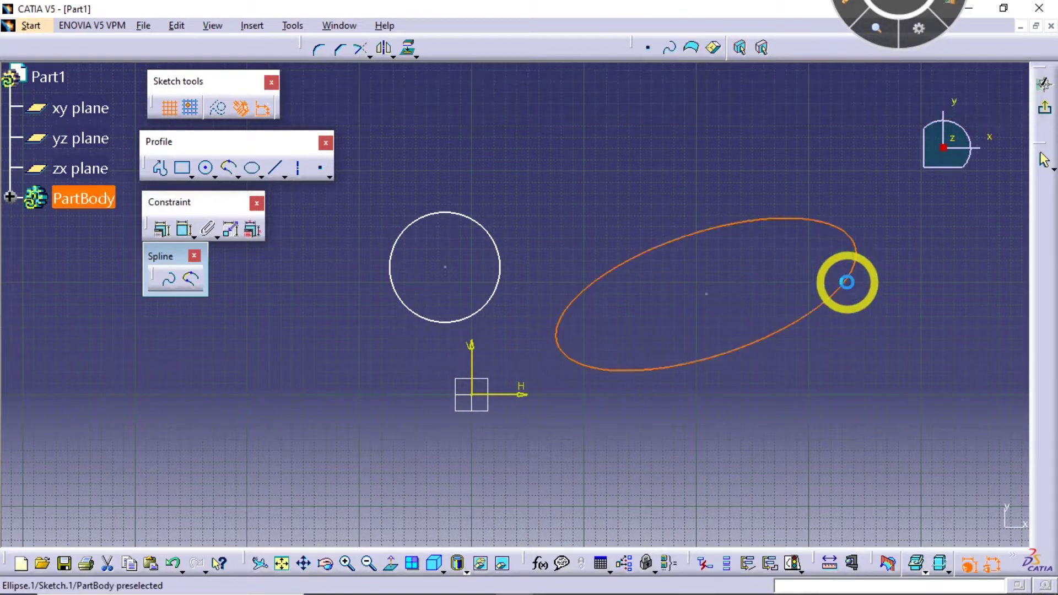
- Connect the circle's upper-left side to its right side using Connect with an arc
left_click(192, 278)
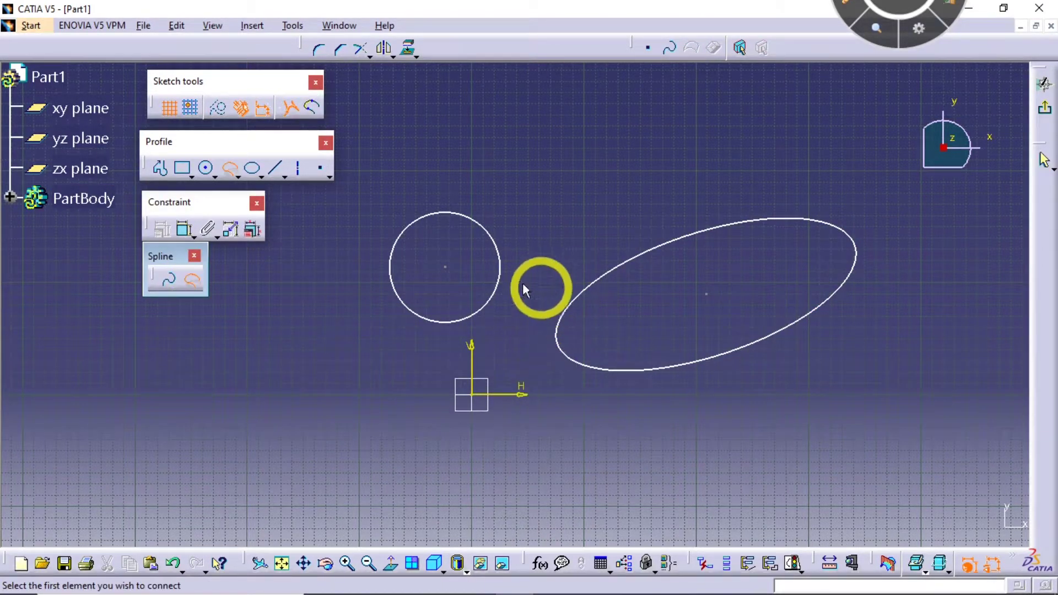
left_click(402, 245)
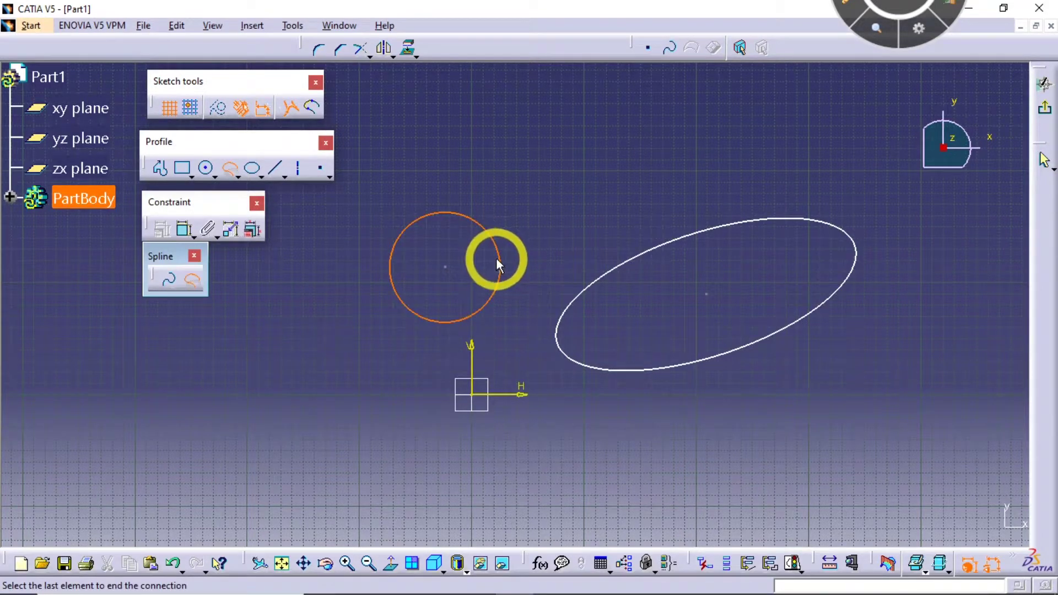
left_click(497, 261)
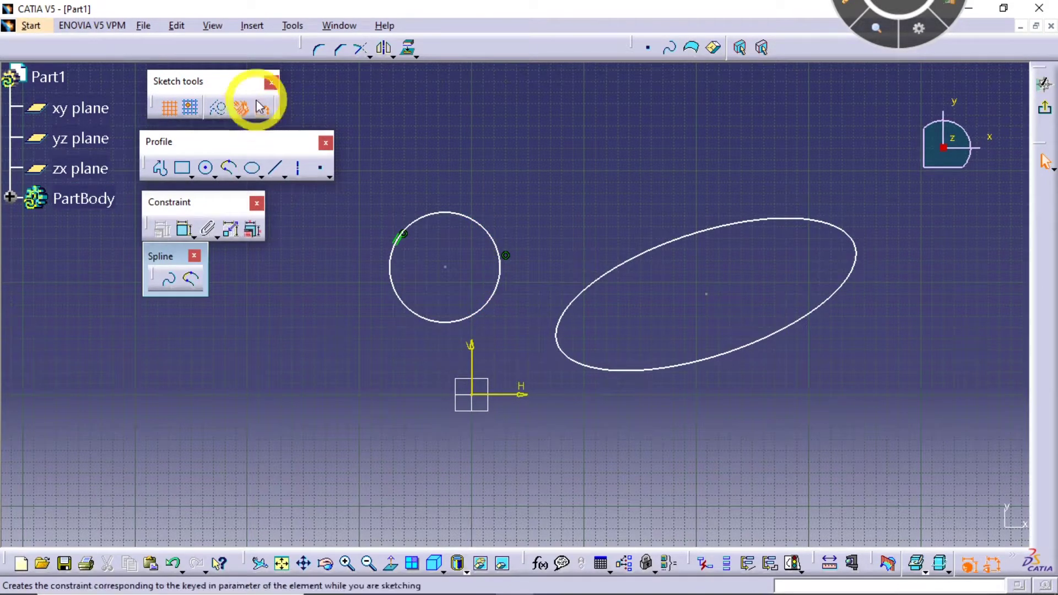
- Connect the ellipse's top edge to its lower-right edge using Connect with a Spline and continuity in point
left_click(192, 279)
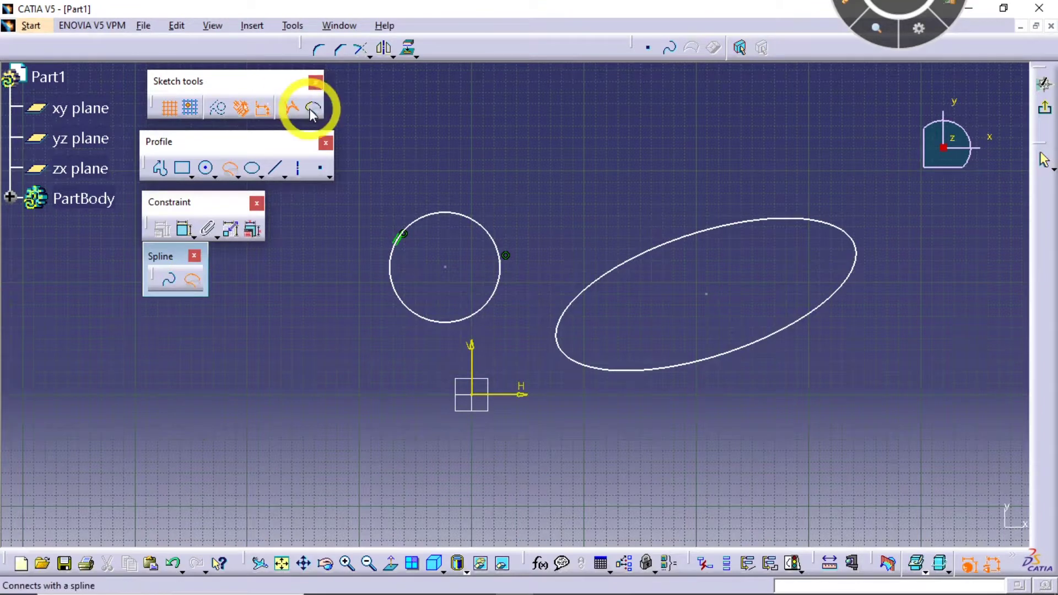
left_click(312, 109)
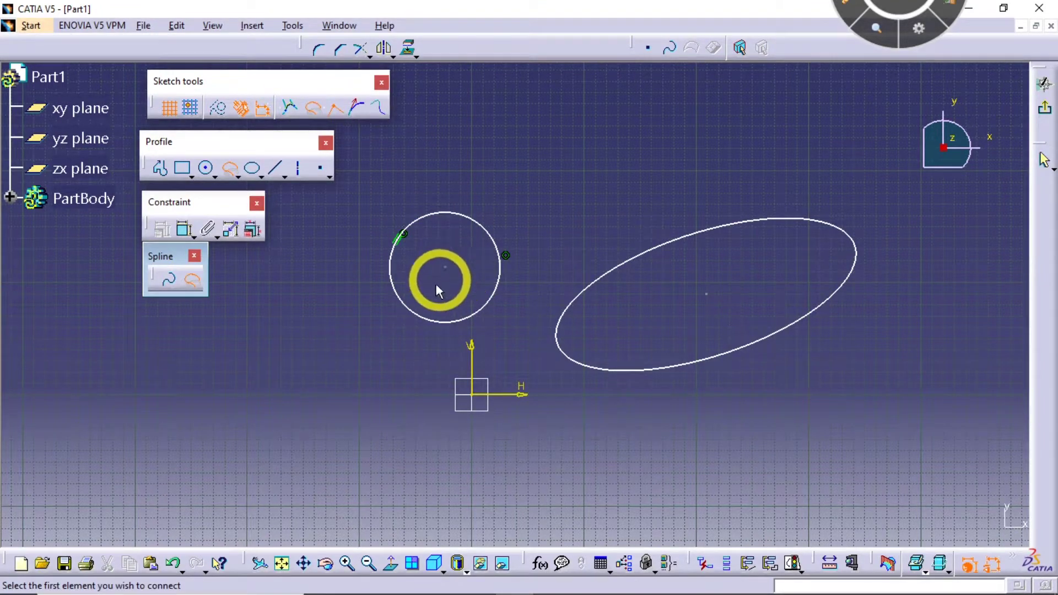
left_click(778, 227)
left_click(833, 294)
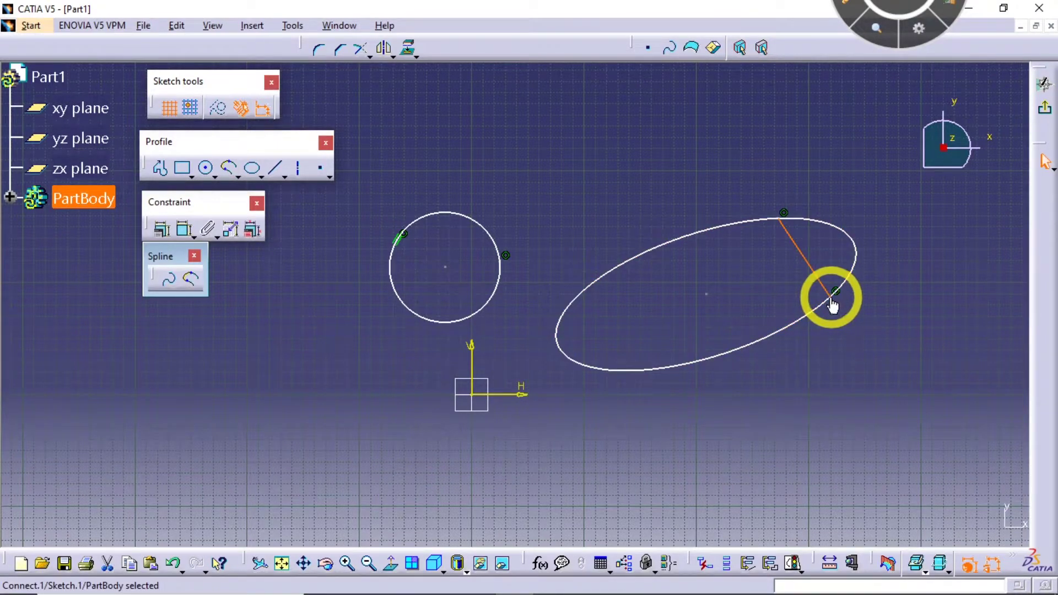
- Connect the ellipse's upper and lower edges near its left end with a spline using continuity in curvature
left_click(192, 282)
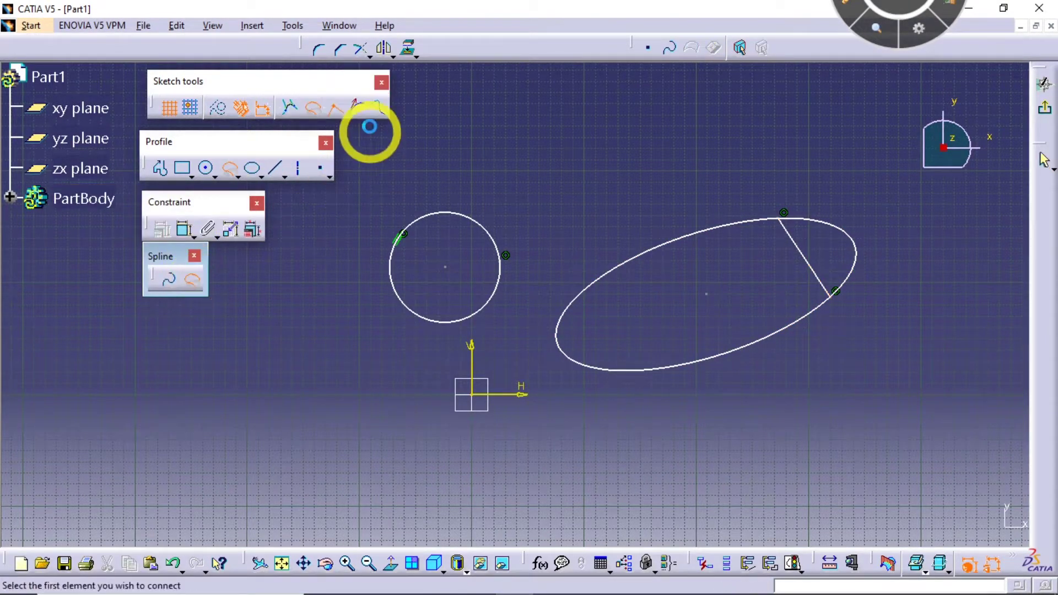
left_click(379, 107)
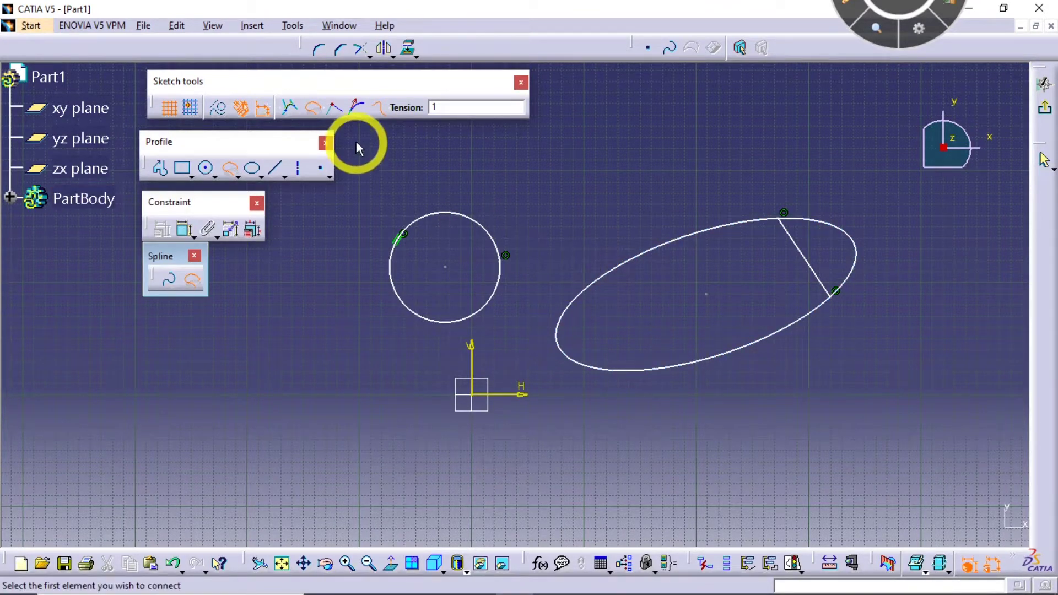
left_click(355, 108)
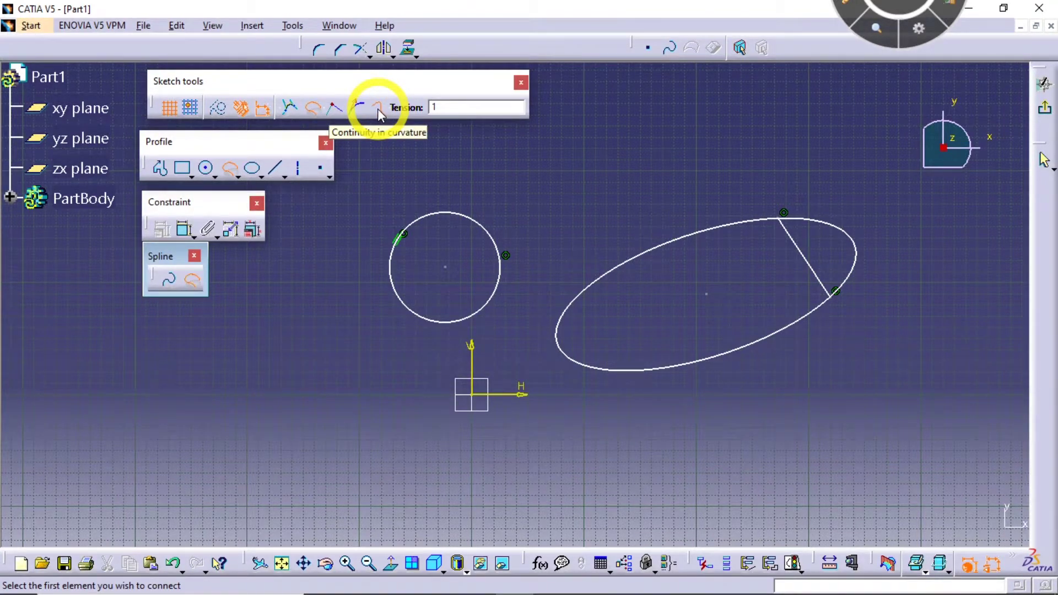
left_click(601, 275)
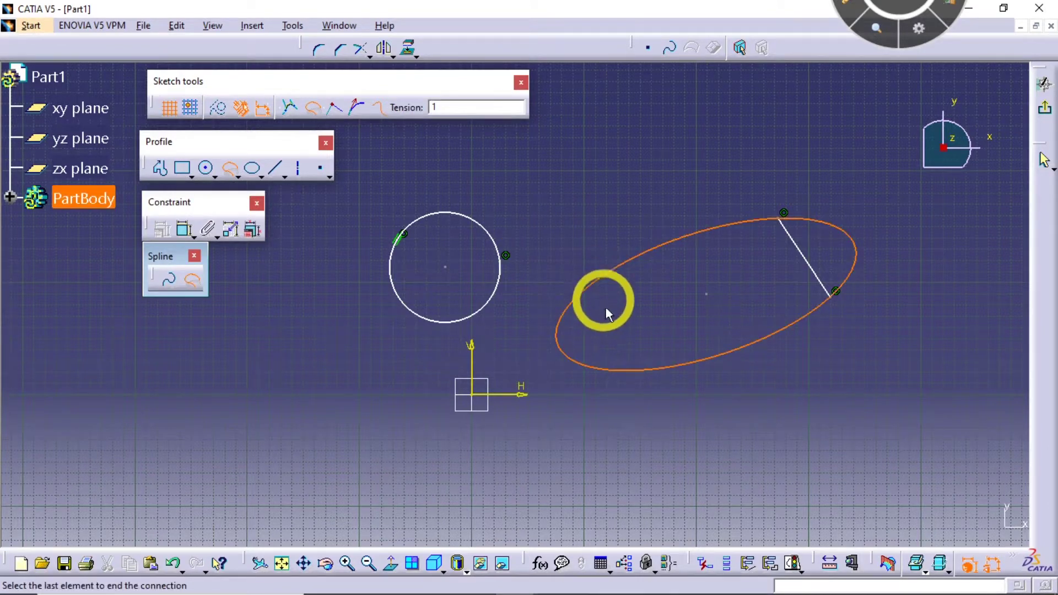
left_click(636, 368)
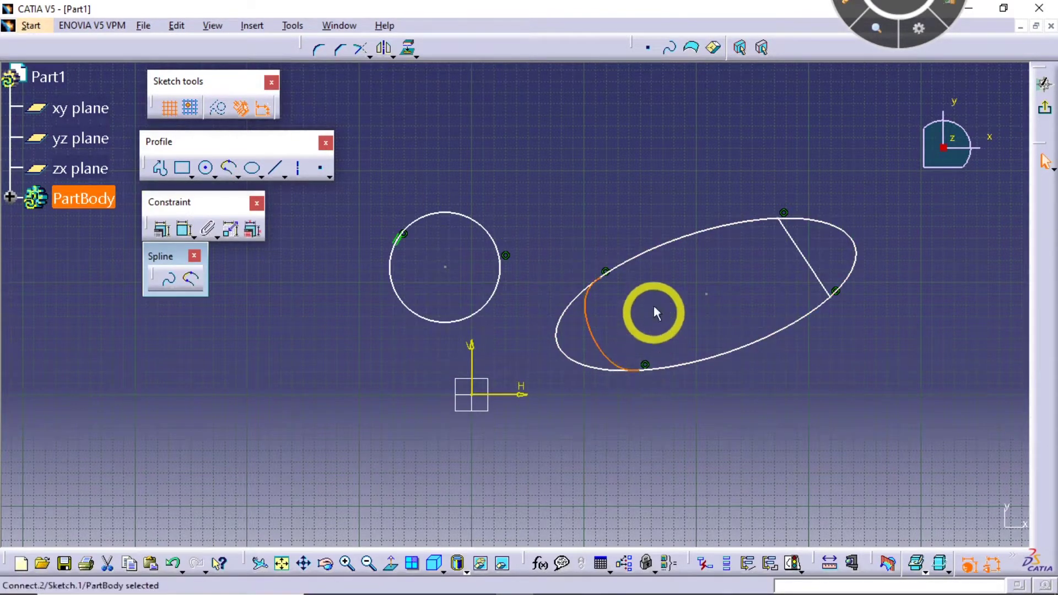
- Connect the upper-left and right sides of the circle with a curvature-continuous spline
left_click(193, 282)
left_click(413, 228)
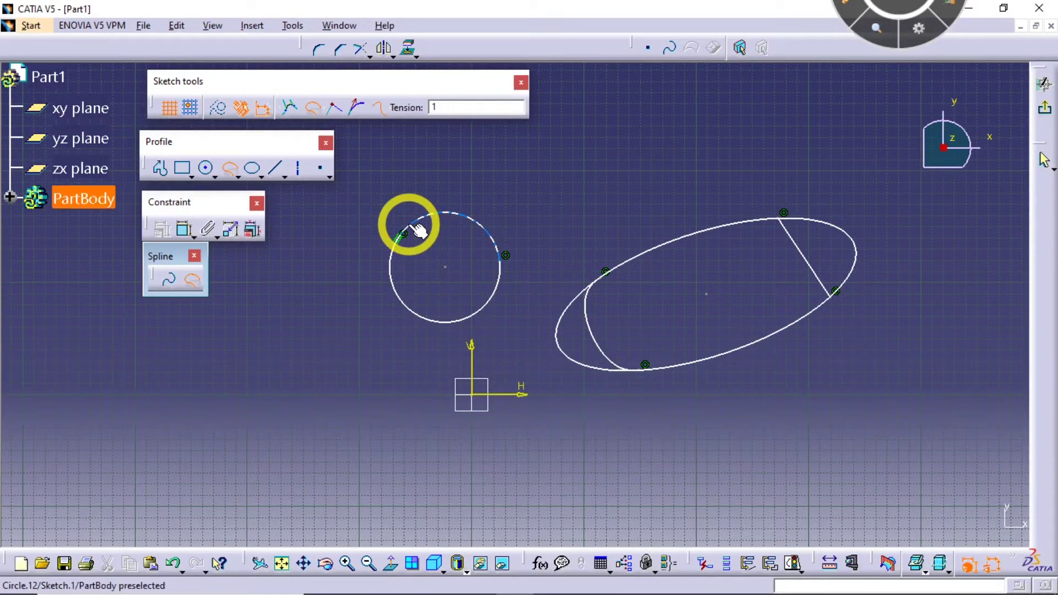
left_click(498, 263)
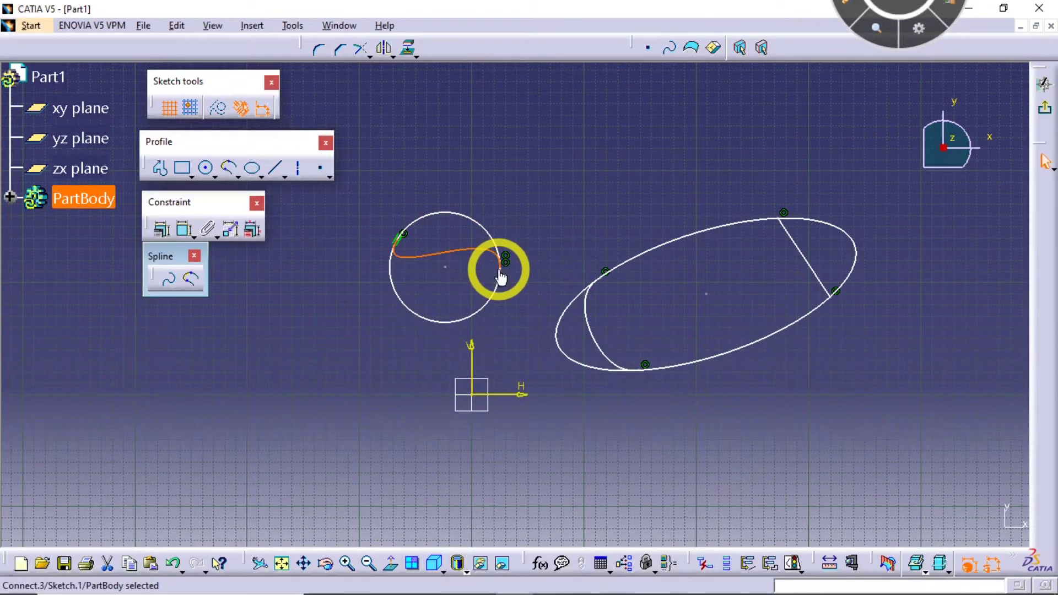
- Connect the lower-left and lower-right sides of the circle with a curvature-continuous spline
left_click(388, 274)
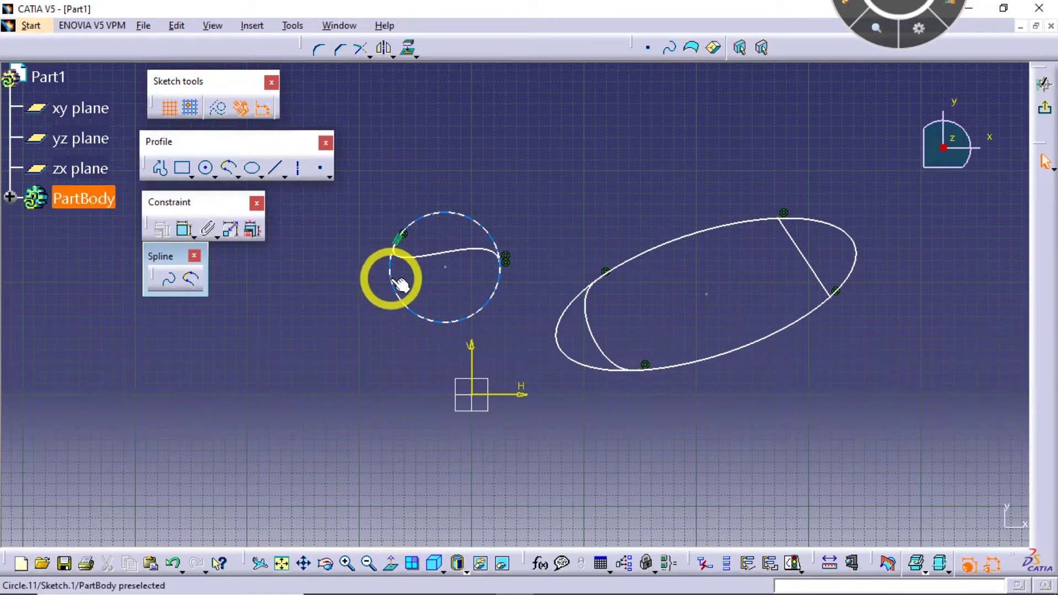
left_click(390, 277)
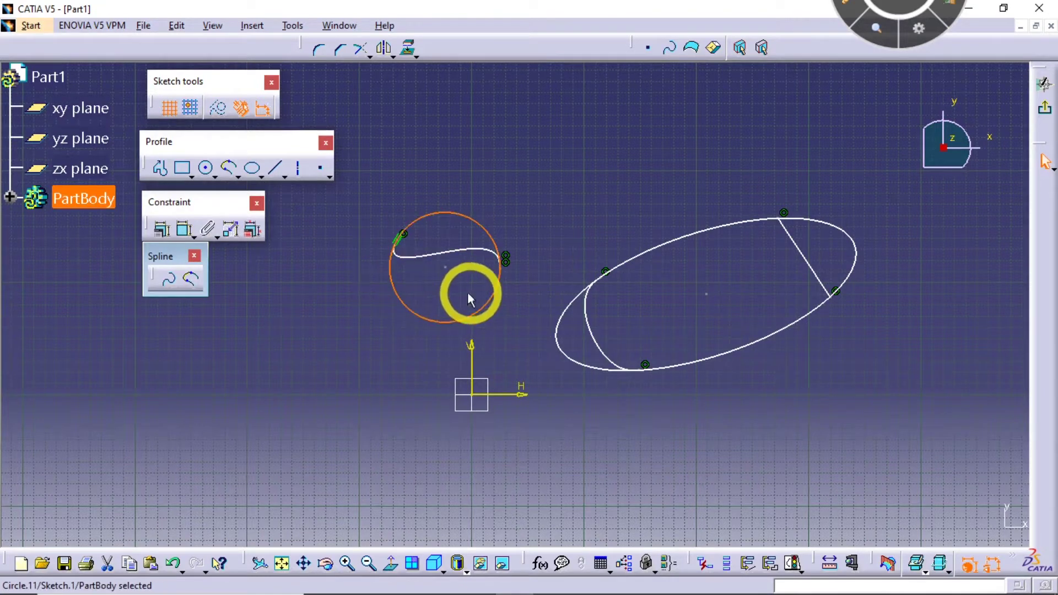
left_click(193, 282)
left_click(395, 293)
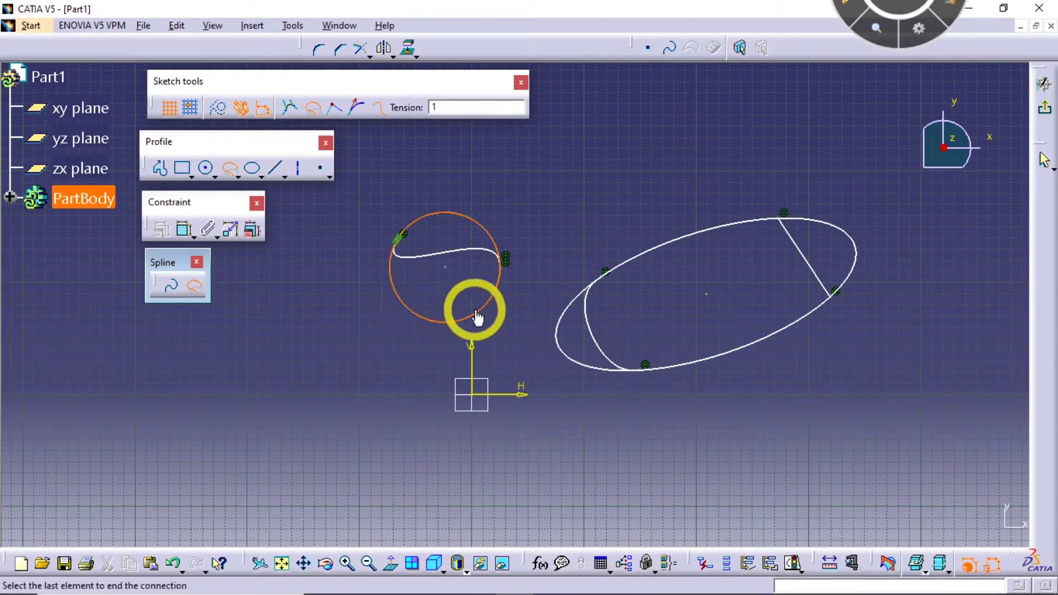
left_click(485, 300)
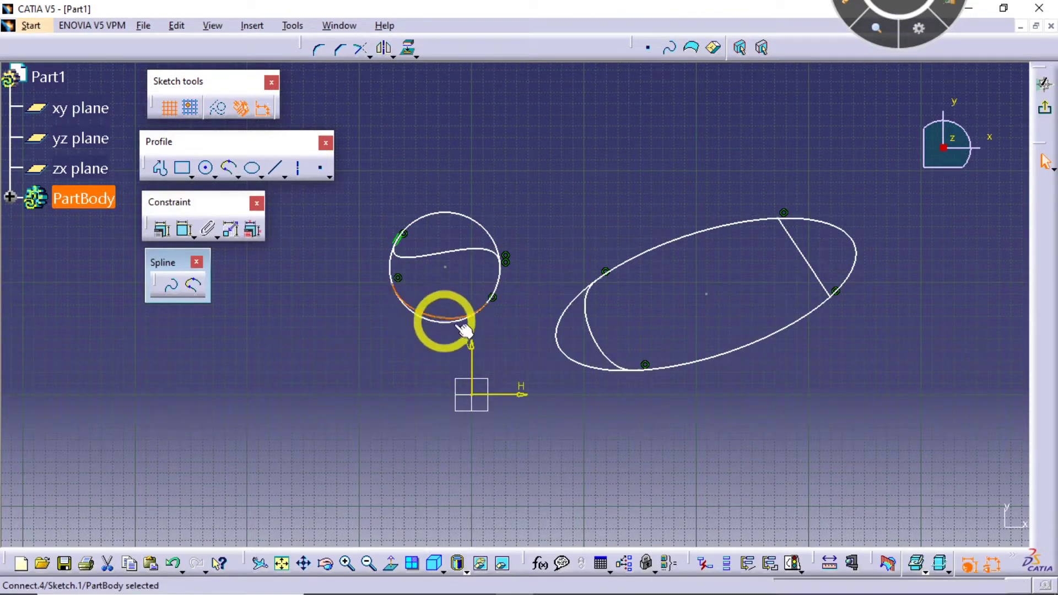
- Connect the ellipse's upper and lower edges, just left of its straight connection, with a curvature-continuous spline
left_click(195, 286)
left_click(195, 285)
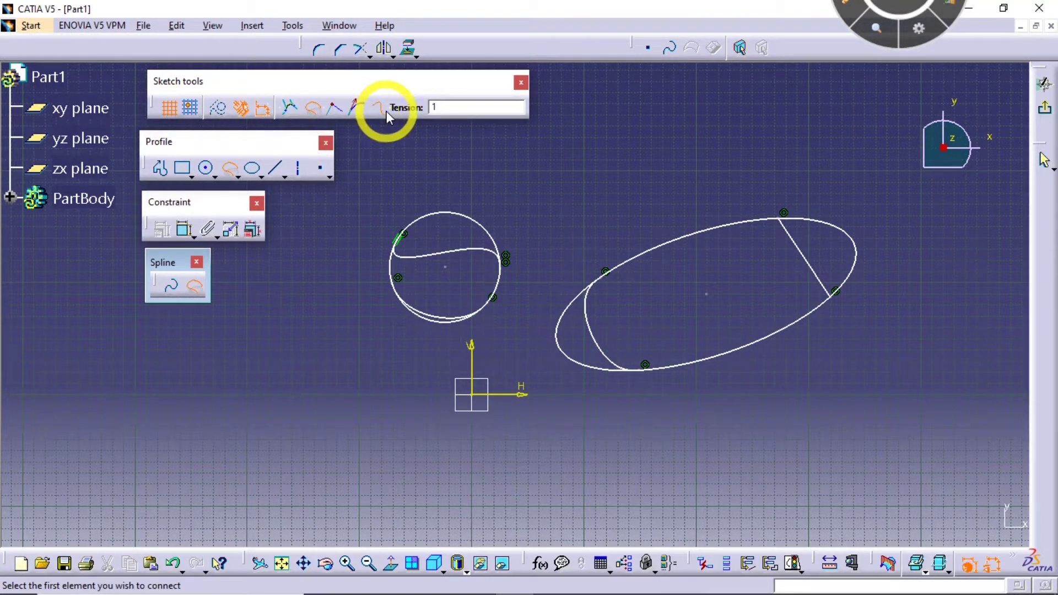
left_click(311, 109)
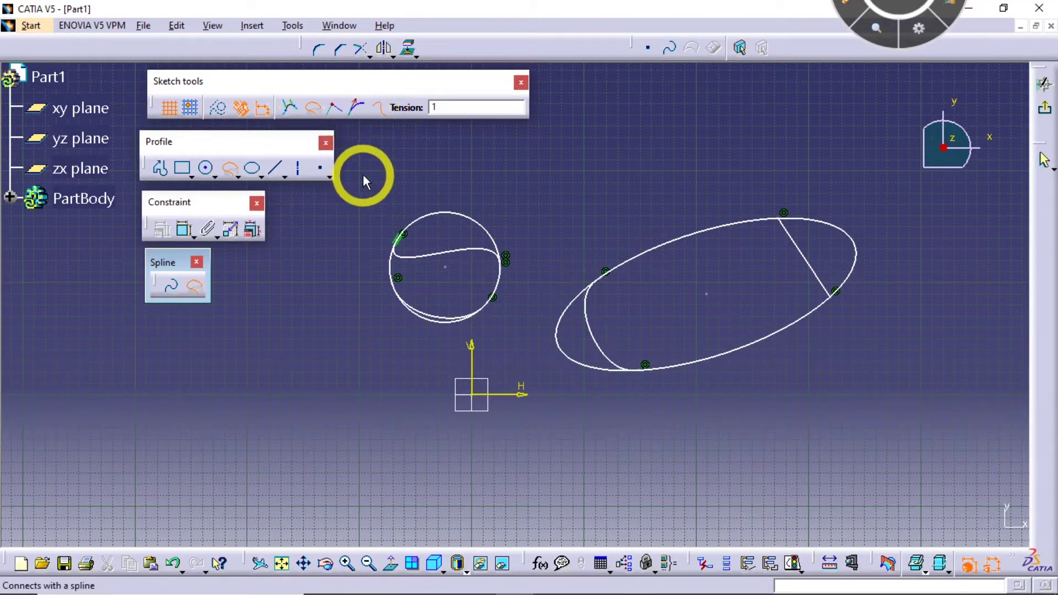
left_click(312, 108)
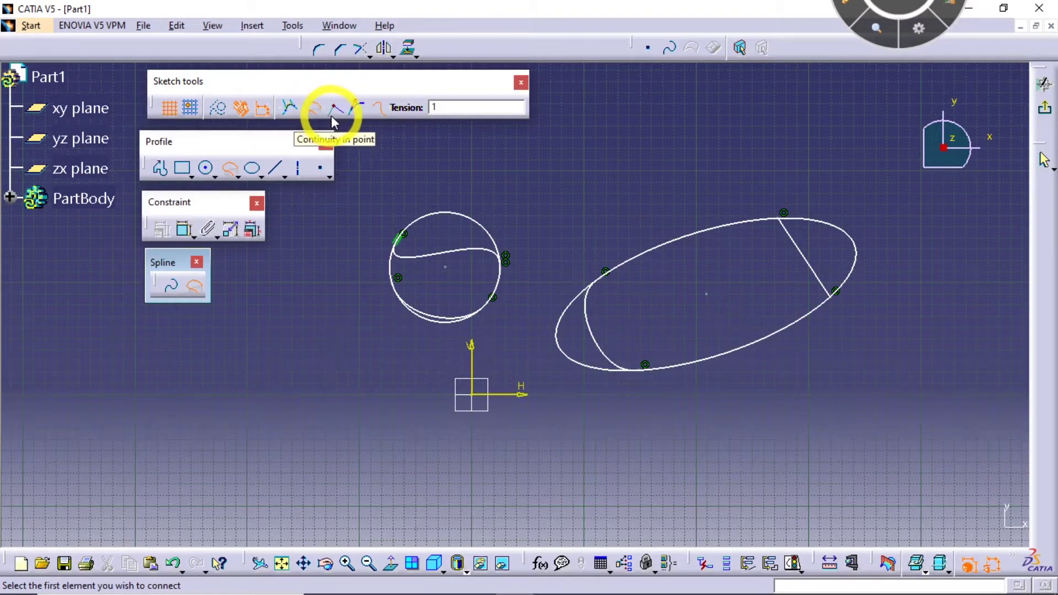
left_click(292, 111)
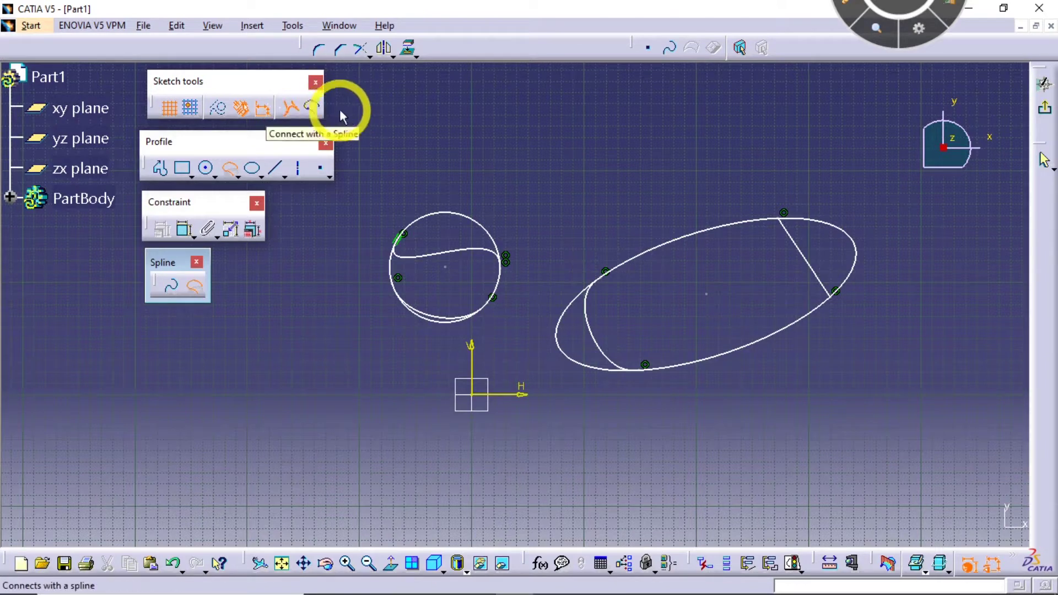
left_click(314, 109)
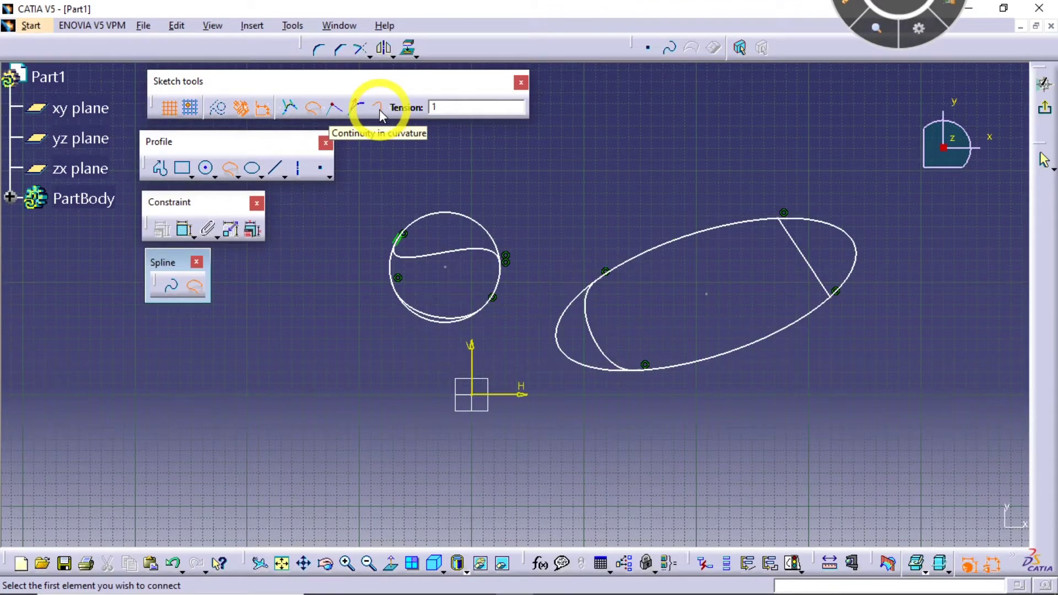
left_click(717, 231)
left_click(780, 330)
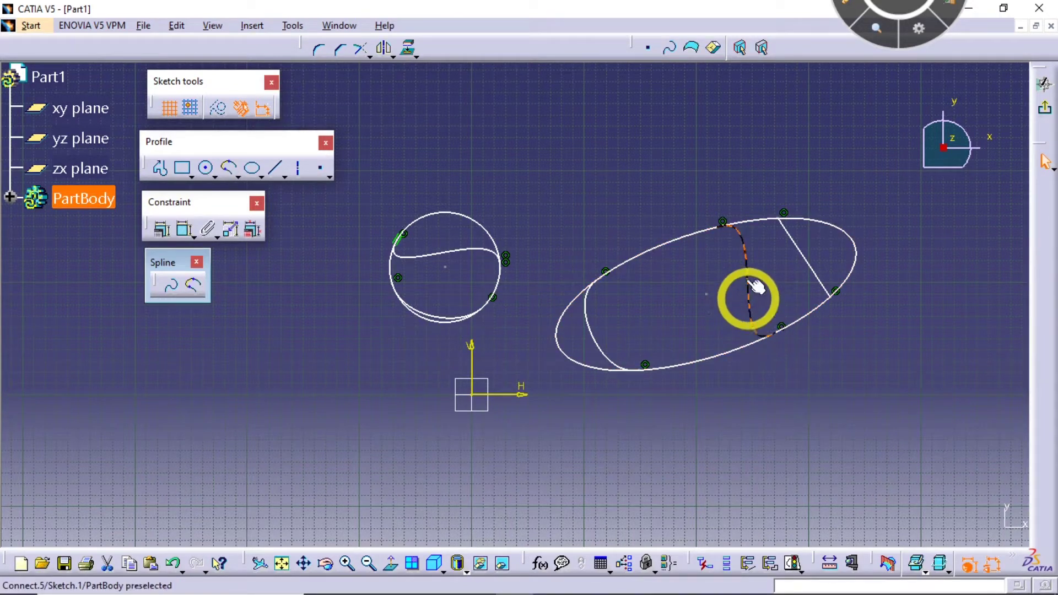
left_click(756, 285)
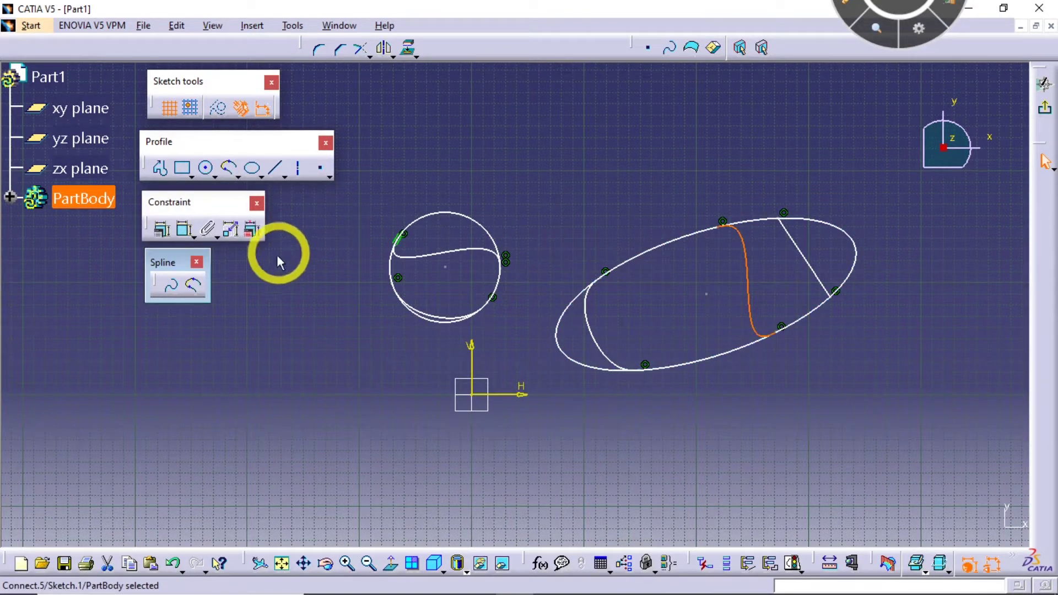
- Connect the ellipse's upper and lower edges, just right of its leftmost spline, with a curvature-continuous spline
left_click(192, 285)
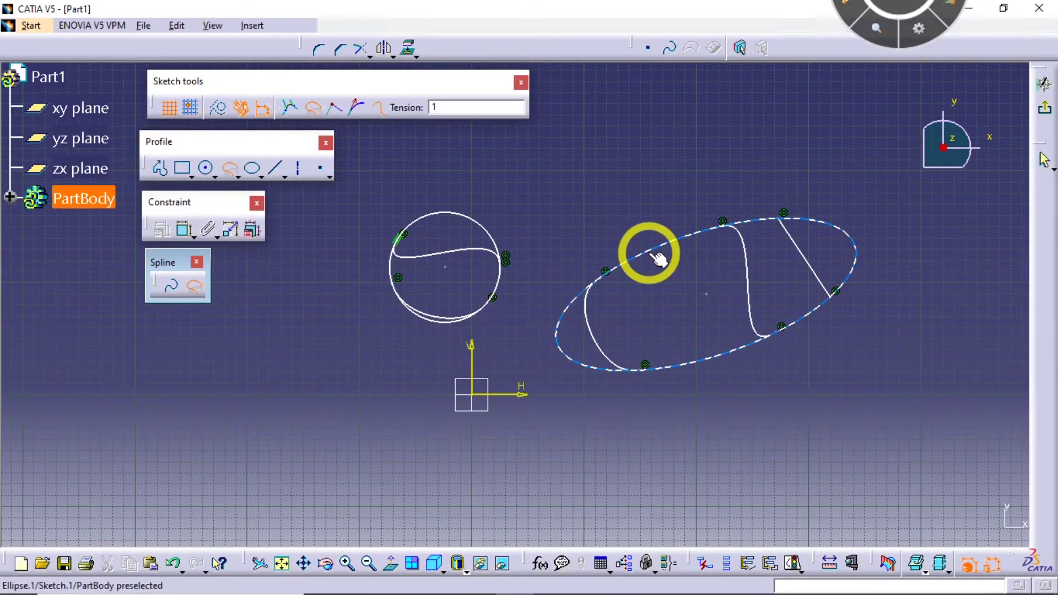
left_click(653, 251)
left_click(688, 358)
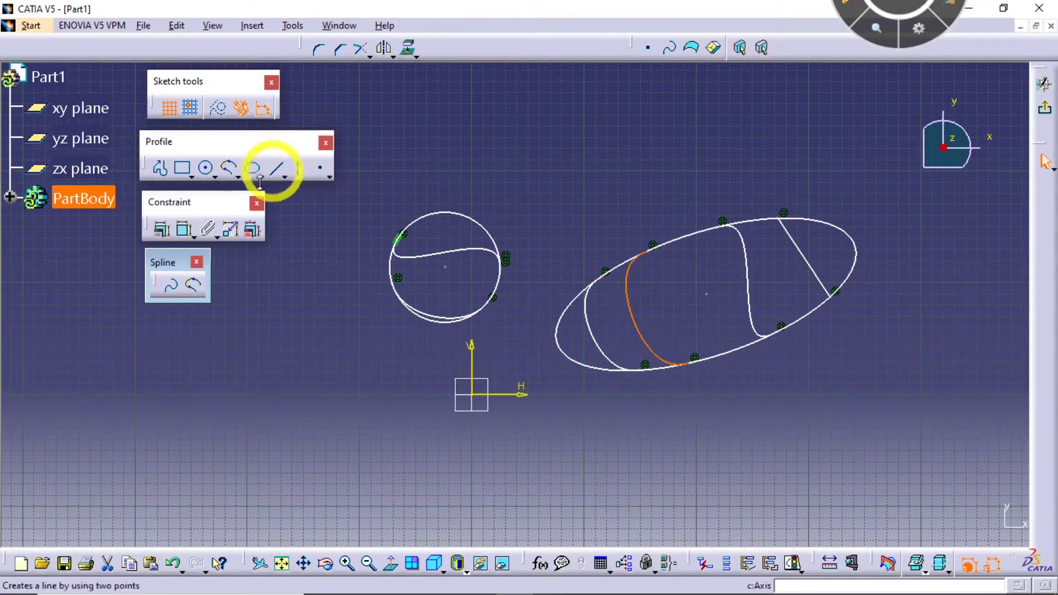
- Connect the ellipse's upper and lower edges near its center with a spline using continuity in tangency
left_click(192, 285)
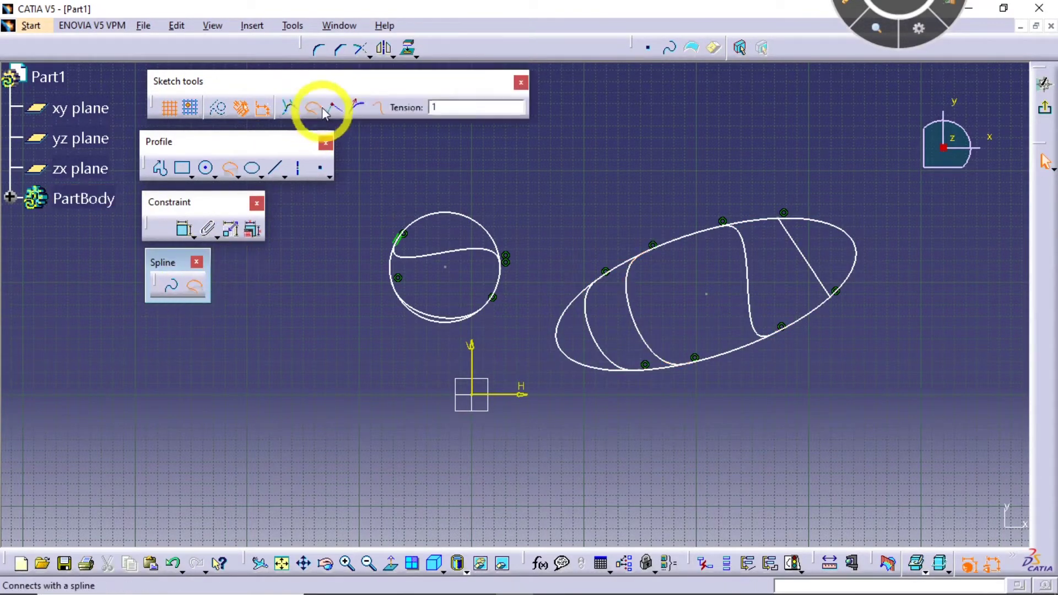
left_click(360, 108)
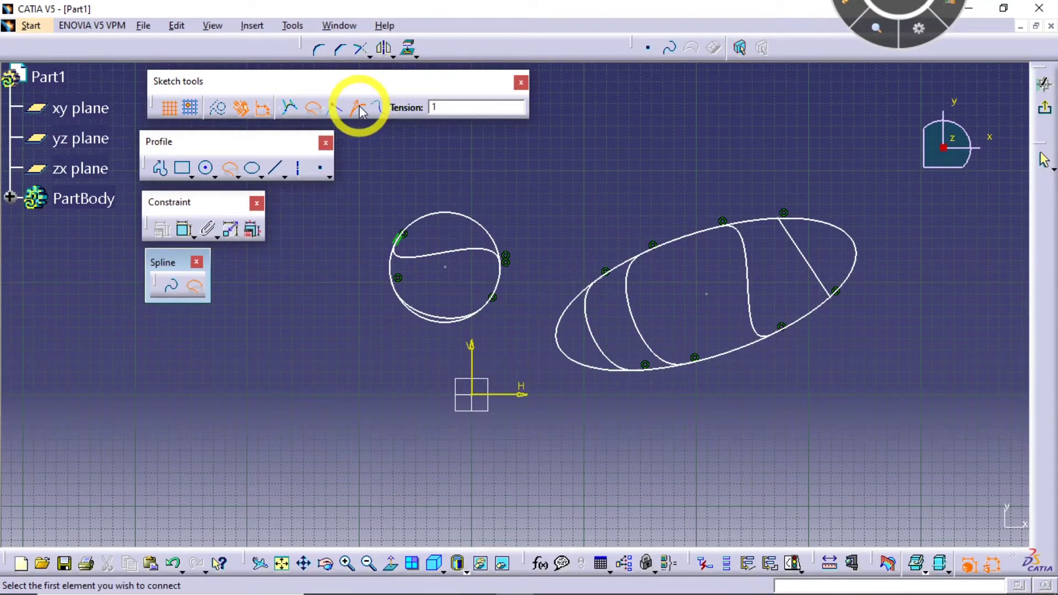
left_click(684, 235)
left_click(734, 359)
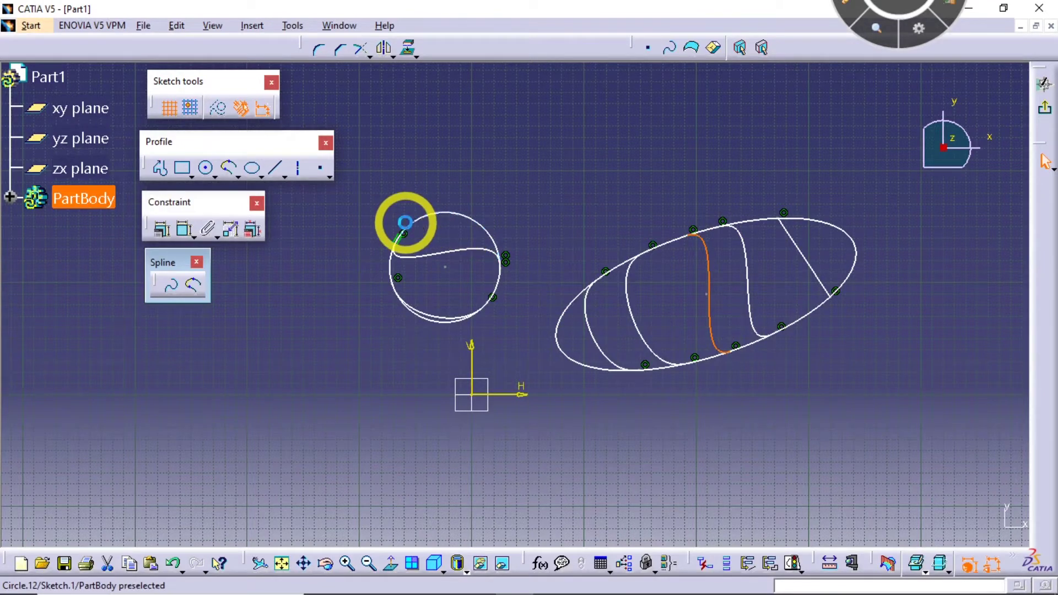
- Connect the circle's upper-left and right sides with a tangency-continuous spline
left_click(405, 226)
left_click(502, 287)
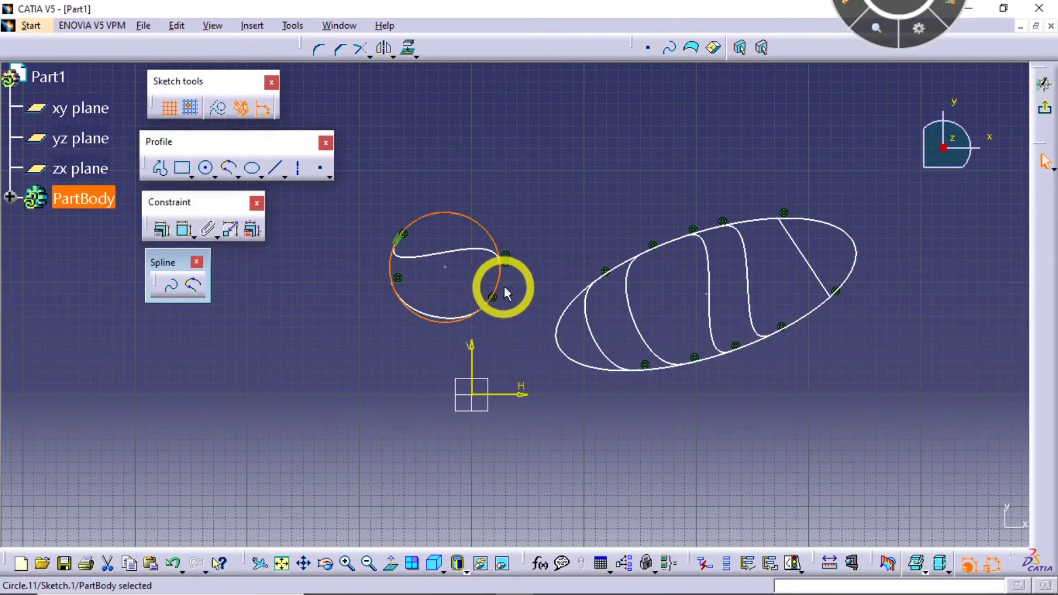
left_click(241, 287)
left_click(193, 286)
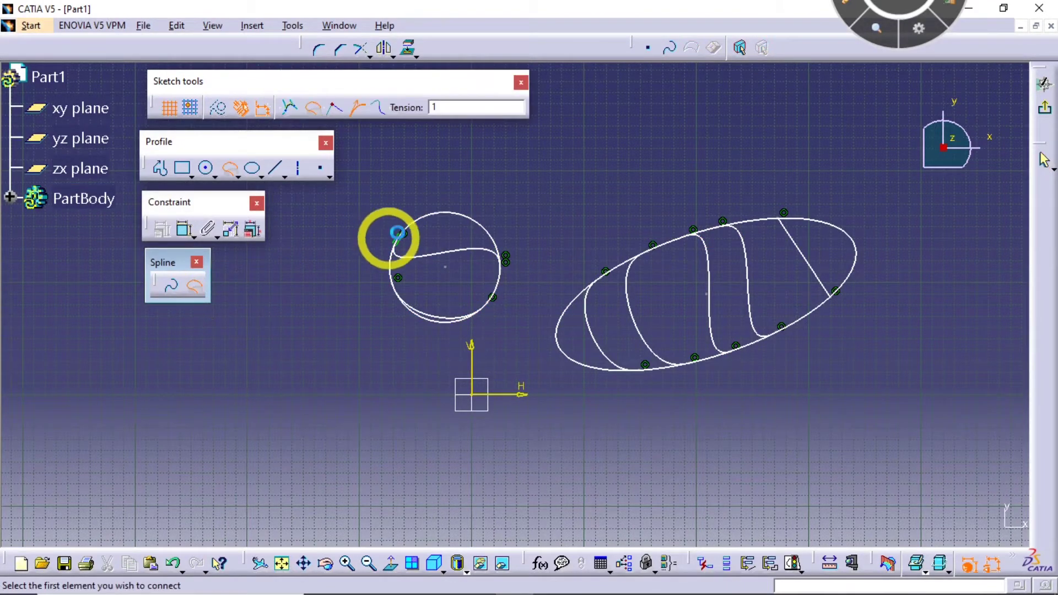
left_click(431, 221)
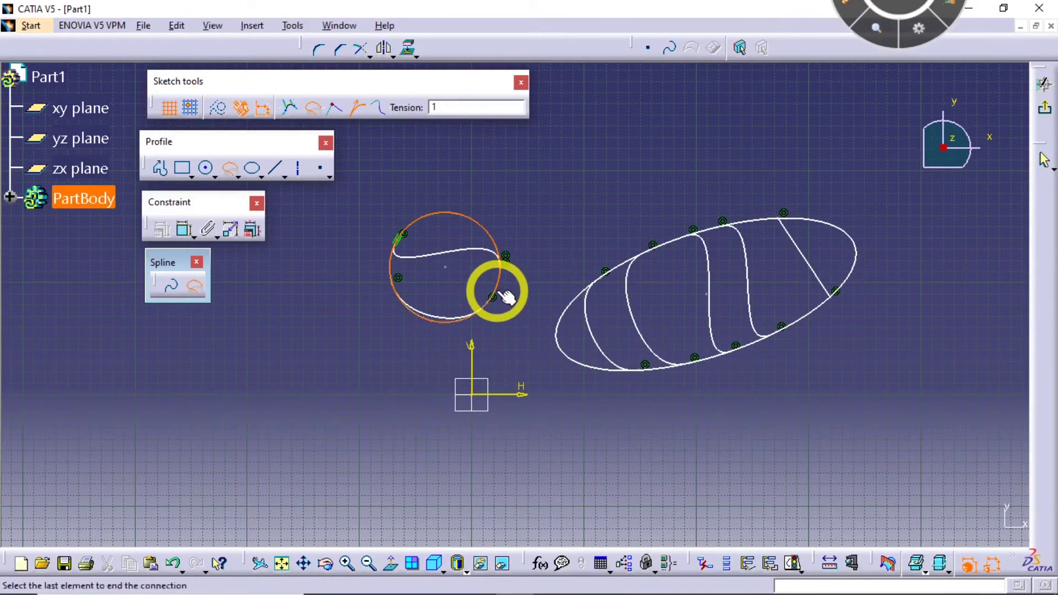
left_click(501, 283)
left_click(408, 250)
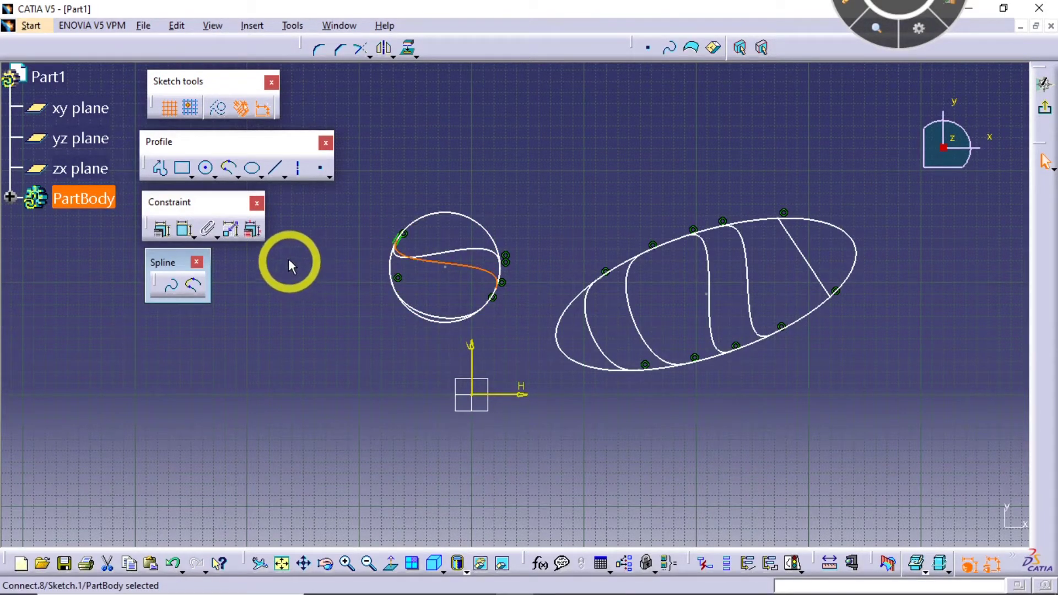
- Connect the ellipse's upper and lower edges near its right end using continuity in point
left_click(192, 285)
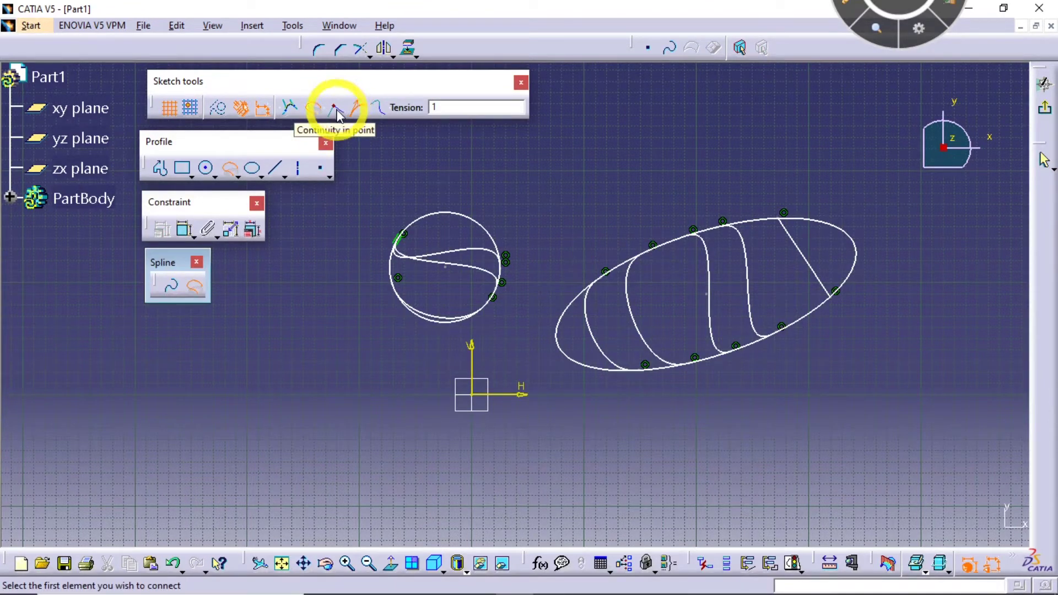
left_click(337, 108)
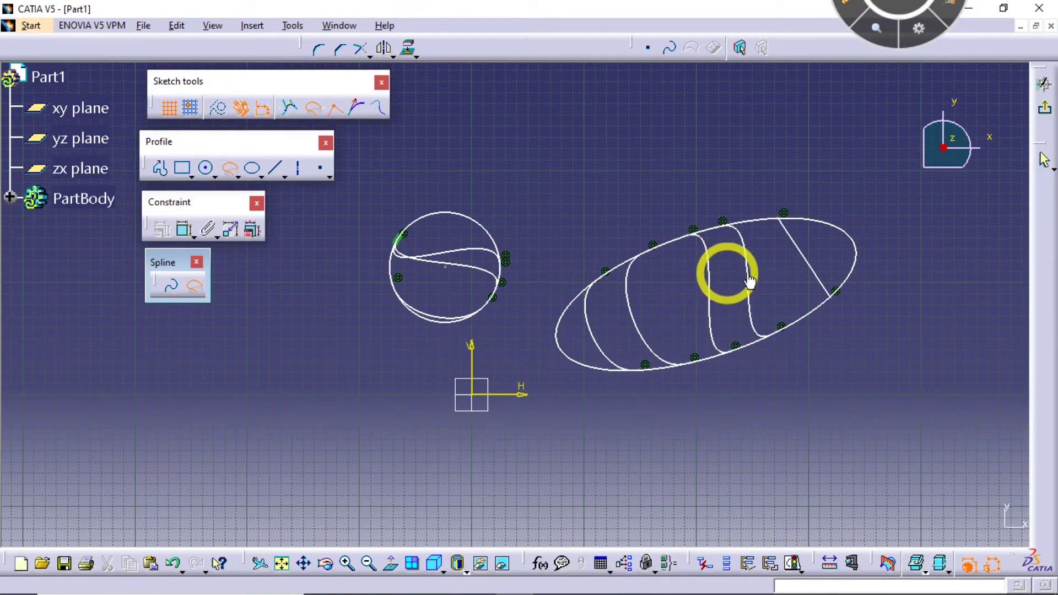
left_click(853, 275)
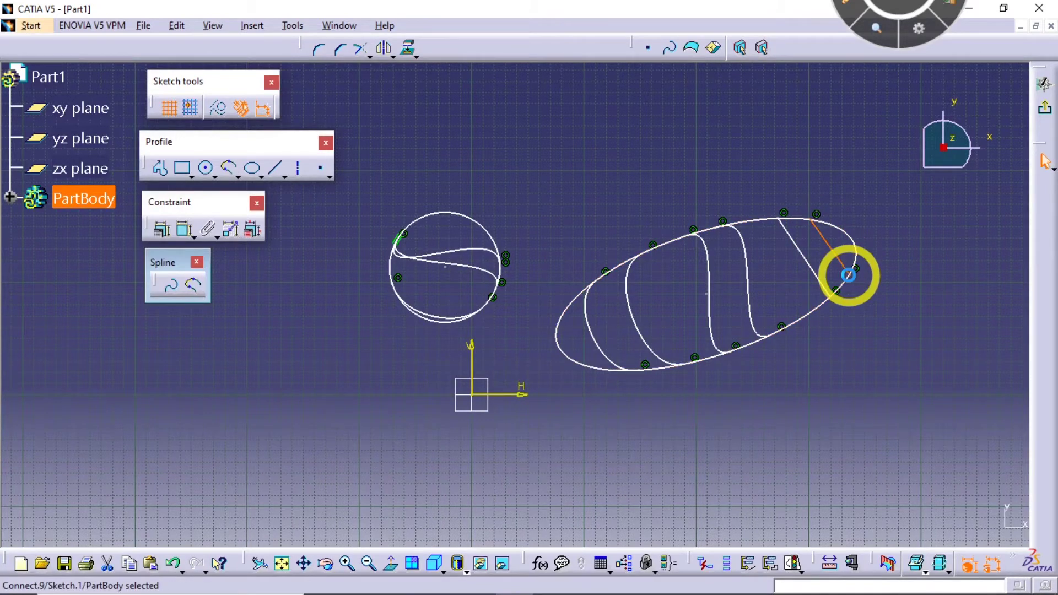
left_click(745, 220)
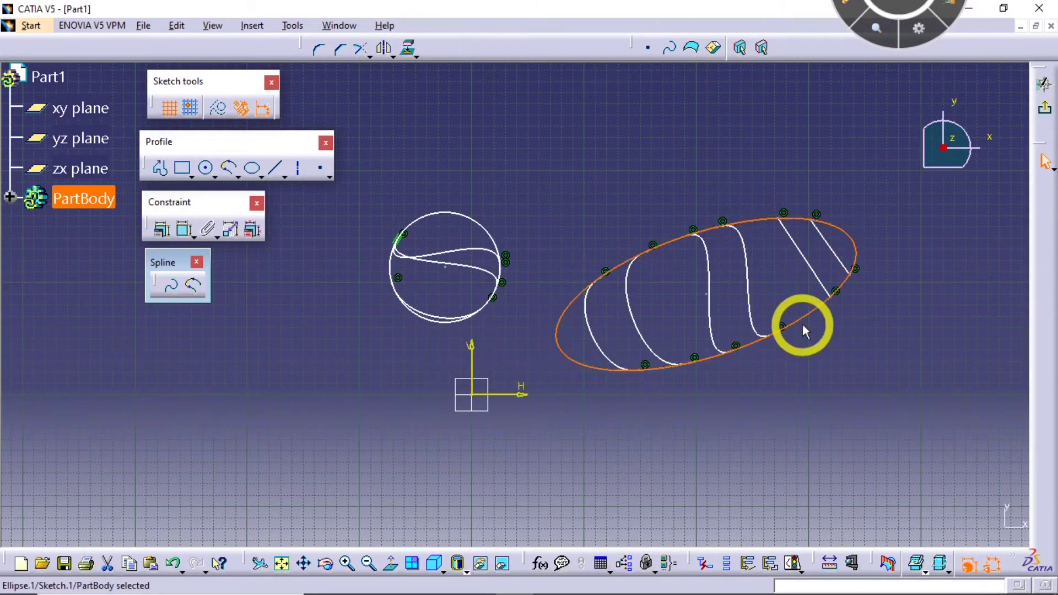
left_click(272, 314)
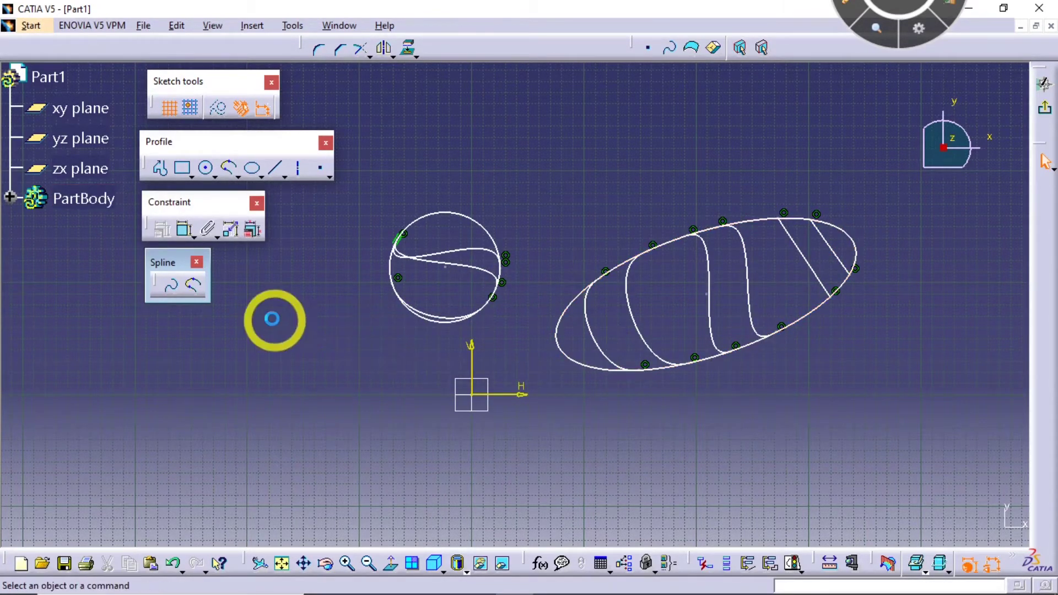
- Connect the circle's upper-left and right sides with a straight, point-continuous connection
left_click(193, 285)
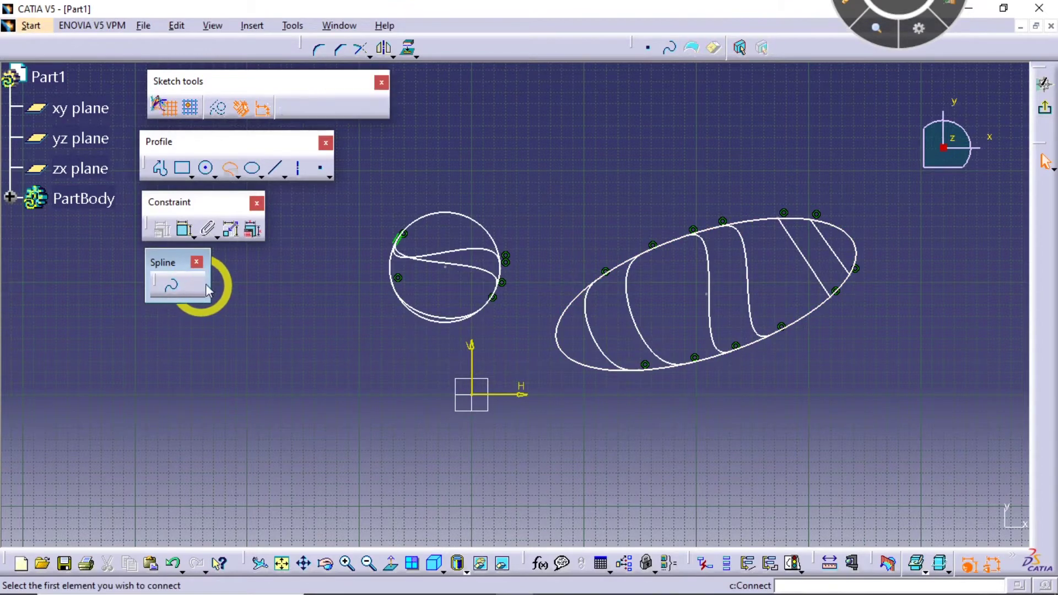
left_click(418, 223)
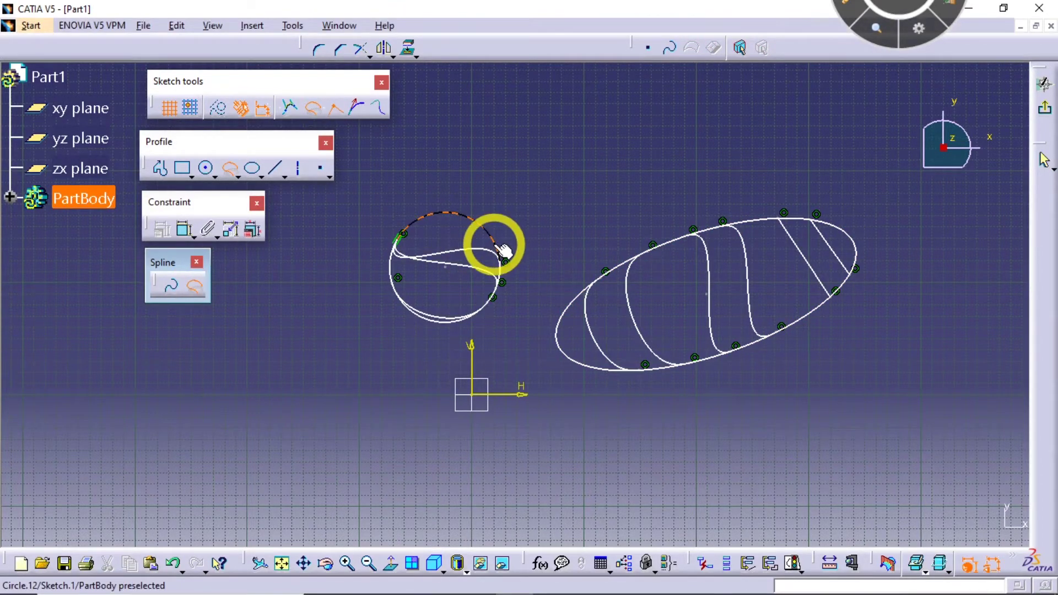
left_click(504, 252)
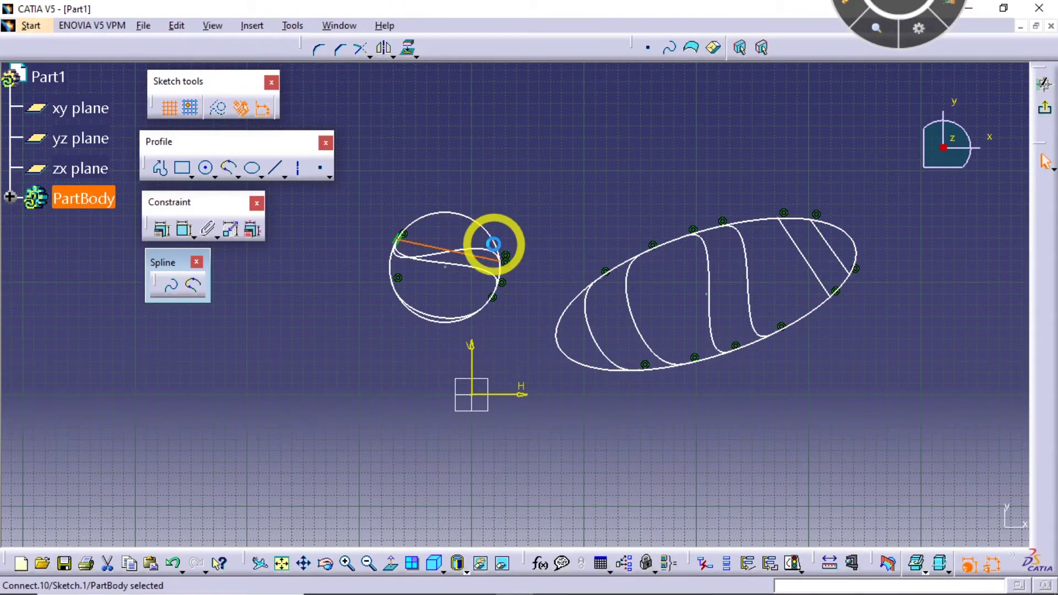
- Sketch a second, larger circle in the empty area left of the existing circle
left_click(194, 286)
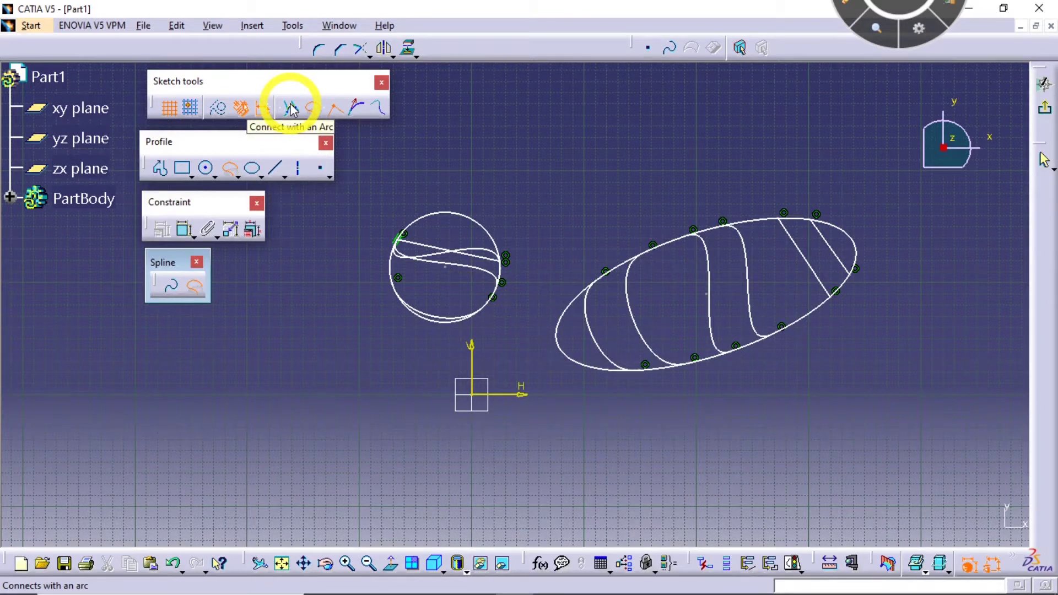
left_click(207, 168)
middle_click_drag(283, 307, 484, 248)
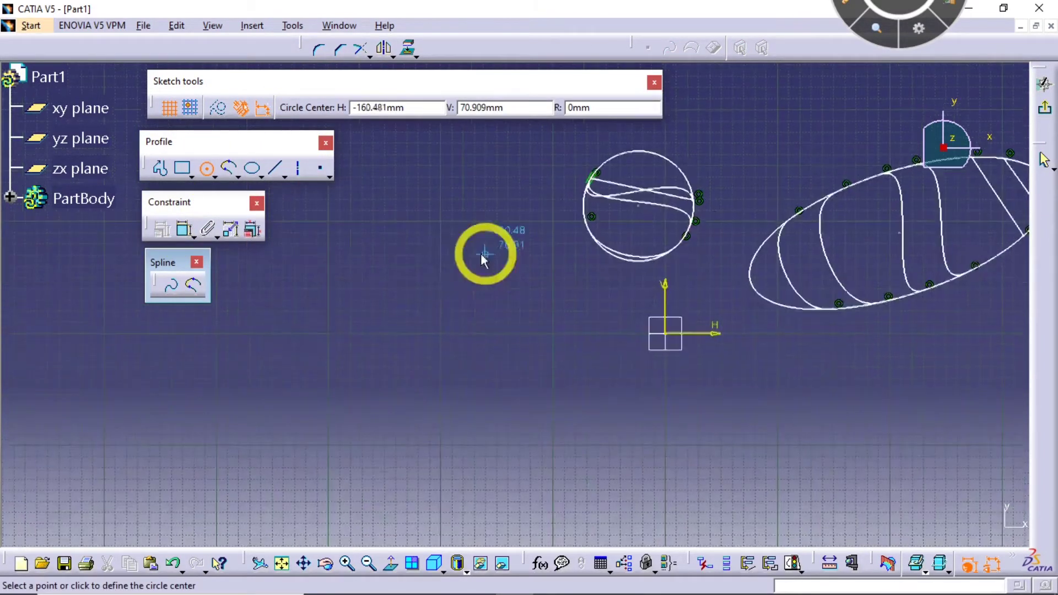
left_click(442, 270)
left_click(534, 297)
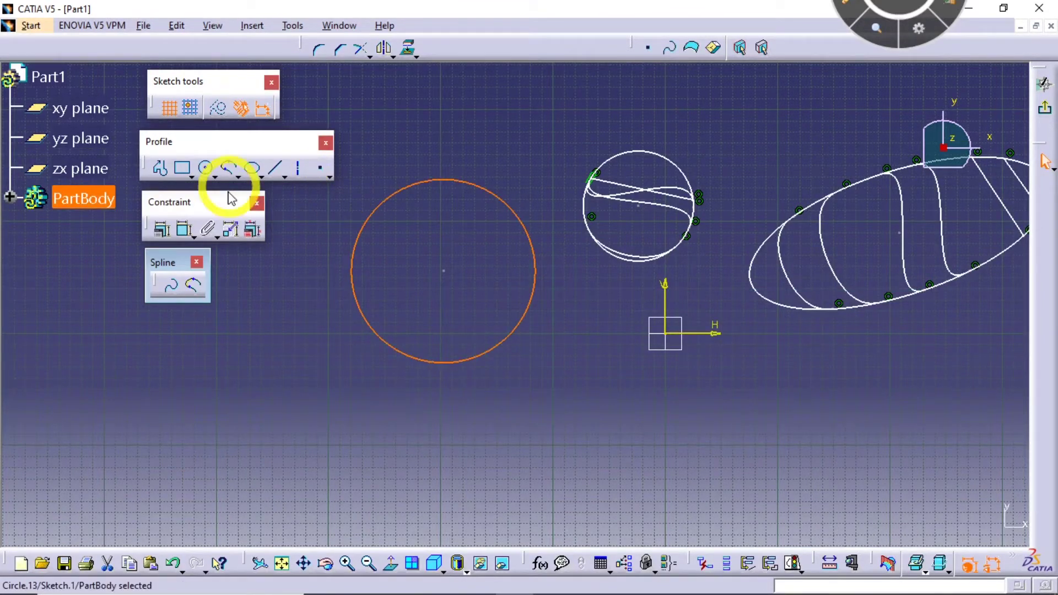
- Connect the upper-left and upper-right sides of the new large circle with an arc
left_click(172, 287)
left_click(193, 286)
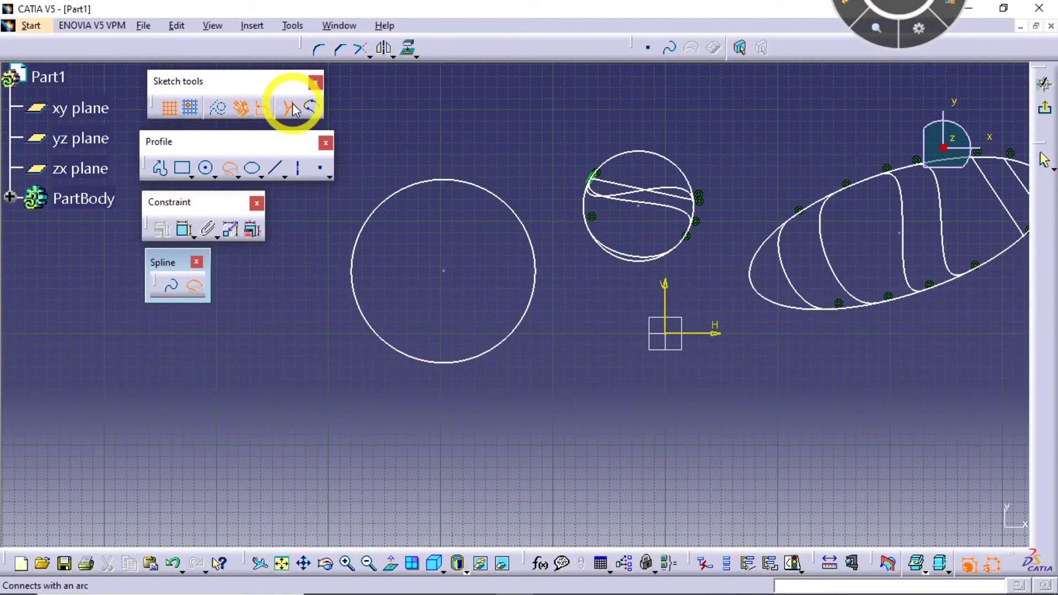
middle_click_drag(343, 164, 337, 226)
left_click(326, 244)
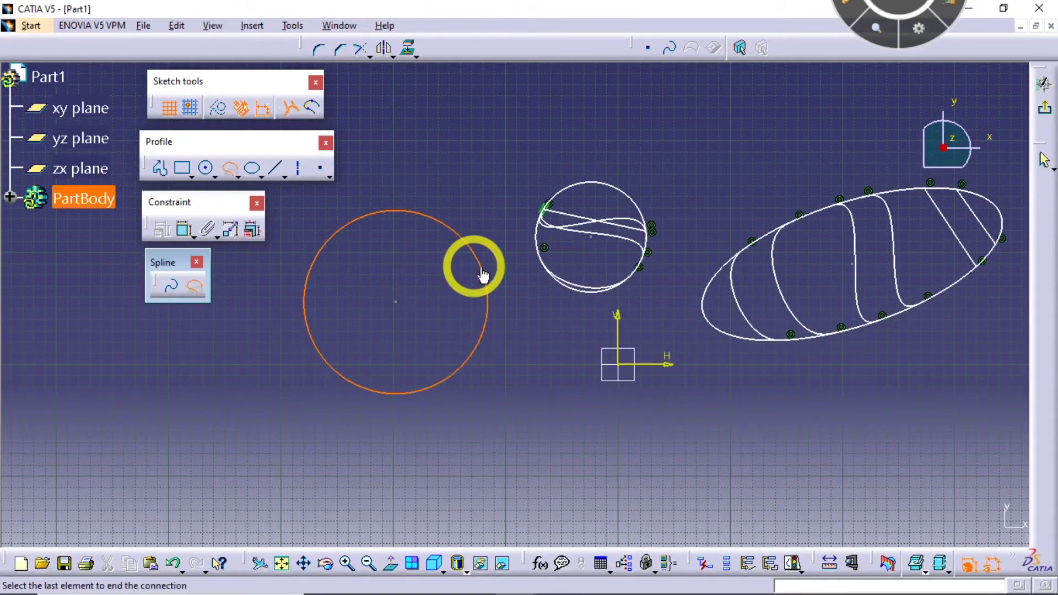
left_click(482, 273)
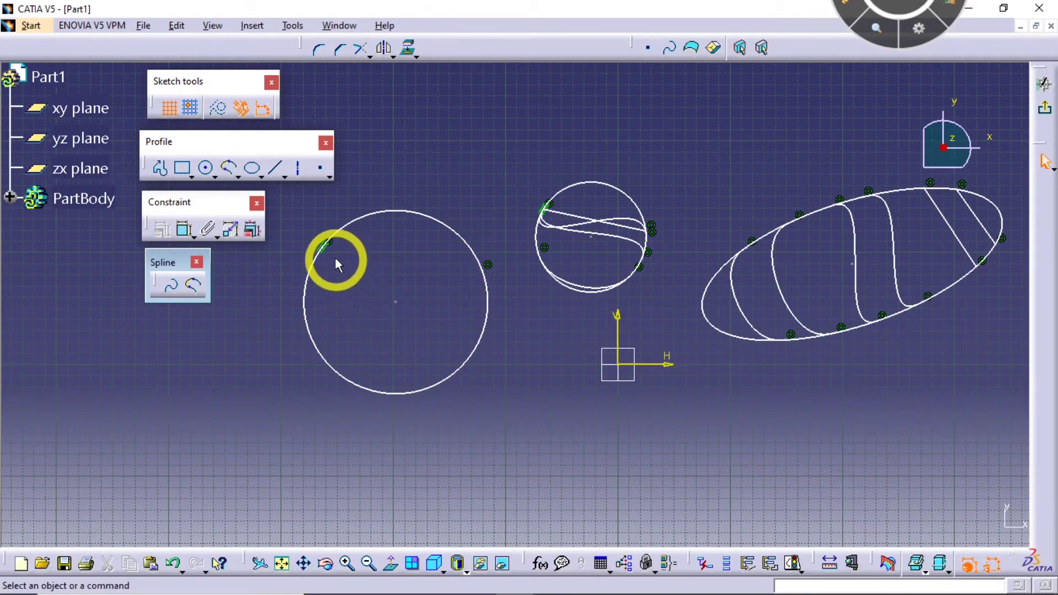
- Examine the arc connection's end points on the large circle up close, at its upper-left and upper-right sides
mouse_move(335, 257)
middle_mouse_down()
mouse_move(456, 231)
mouse_move(496, 252)
mouse_move(478, 120)
mouse_move(424, 165)
mouse_move(571, 307)
mouse_move(510, 371)
middle_mouse_up()
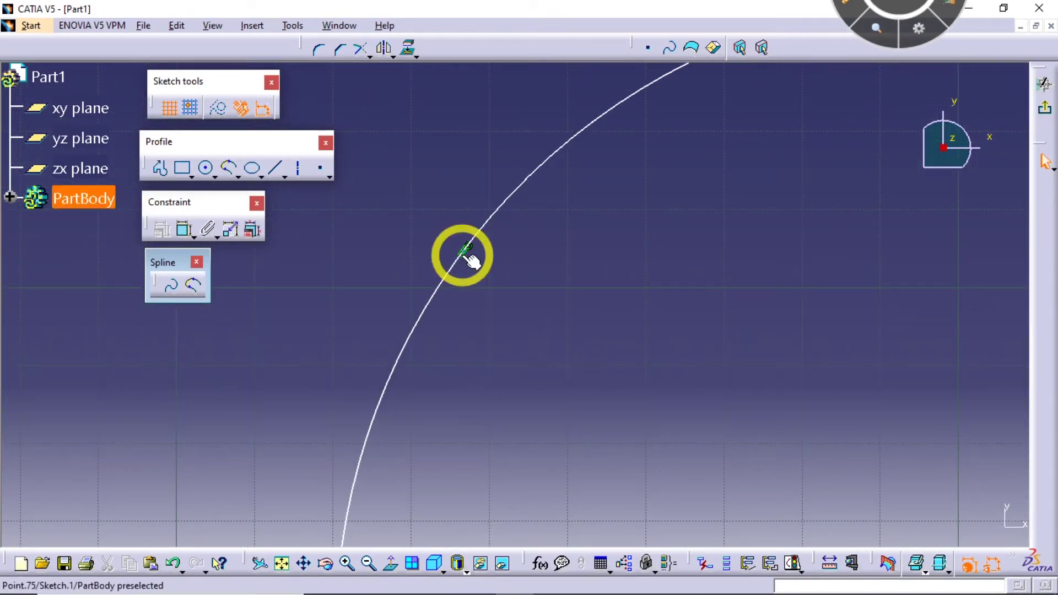
mouse_move(471, 259)
middle_mouse_down()
mouse_move(547, 302)
mouse_move(503, 314)
mouse_move(494, 347)
mouse_move(436, 199)
mouse_move(480, 267)
mouse_move(550, 314)
mouse_move(347, 267)
mouse_move(618, 272)
mouse_move(547, 432)
mouse_move(673, 312)
mouse_move(576, 314)
mouse_move(628, 291)
mouse_move(515, 373)
mouse_move(583, 402)
mouse_move(610, 313)
mouse_move(501, 400)
mouse_move(572, 396)
mouse_move(583, 303)
mouse_move(677, 234)
middle_mouse_up()
mouse_move(633, 329)
middle_mouse_down()
mouse_move(613, 264)
mouse_move(666, 262)
mouse_move(825, 434)
mouse_move(793, 471)
middle_mouse_up()
left_click(614, 264)
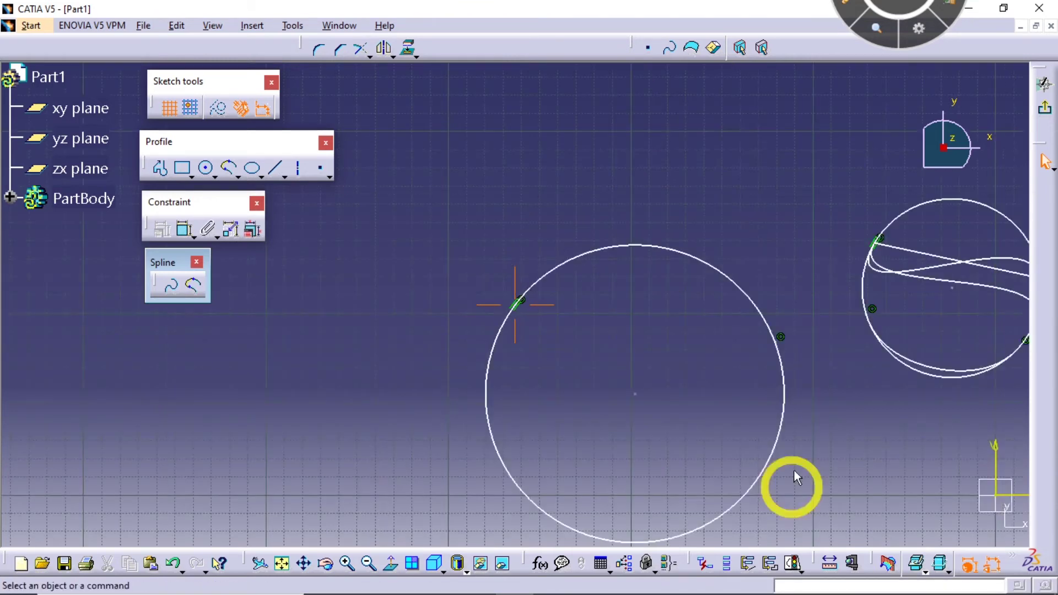
left_click(780, 338)
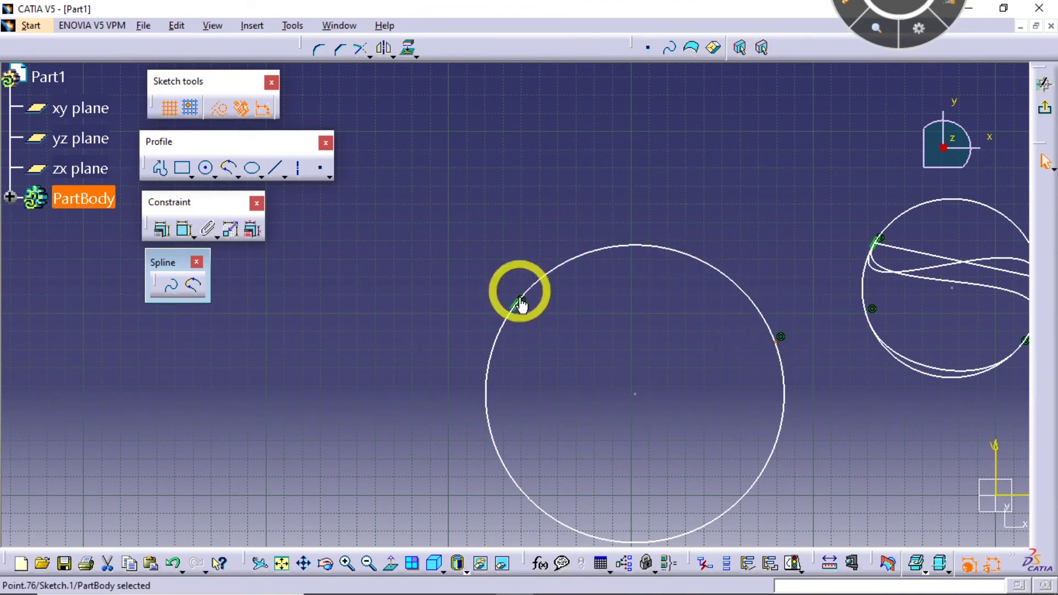
mouse_move(515, 304)
middle_mouse_down()
mouse_move(545, 349)
mouse_move(564, 309)
mouse_move(699, 281)
mouse_move(746, 219)
mouse_move(550, 314)
mouse_move(668, 311)
mouse_move(709, 234)
mouse_move(628, 338)
mouse_move(692, 291)
mouse_move(550, 354)
mouse_move(533, 238)
mouse_move(823, 334)
mouse_move(725, 272)
mouse_move(582, 309)
mouse_move(865, 342)
mouse_move(767, 322)
mouse_move(768, 305)
middle_mouse_up()
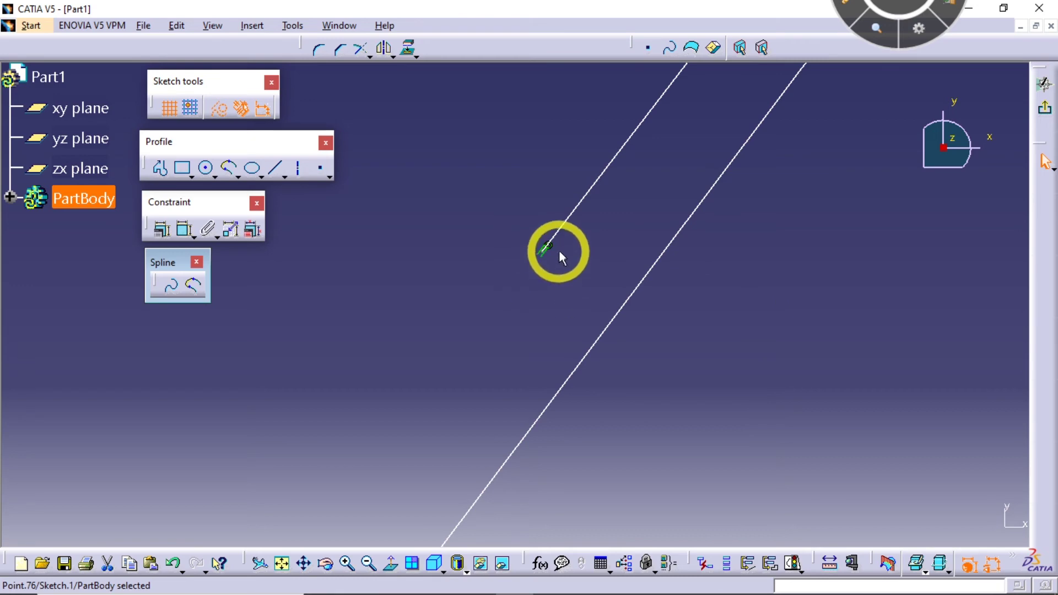
mouse_move(558, 250)
middle_mouse_down()
mouse_move(607, 243)
mouse_move(641, 256)
mouse_move(693, 243)
mouse_move(772, 395)
mouse_move(729, 375)
mouse_move(717, 394)
mouse_move(653, 363)
mouse_move(639, 369)
mouse_move(651, 421)
middle_mouse_up()
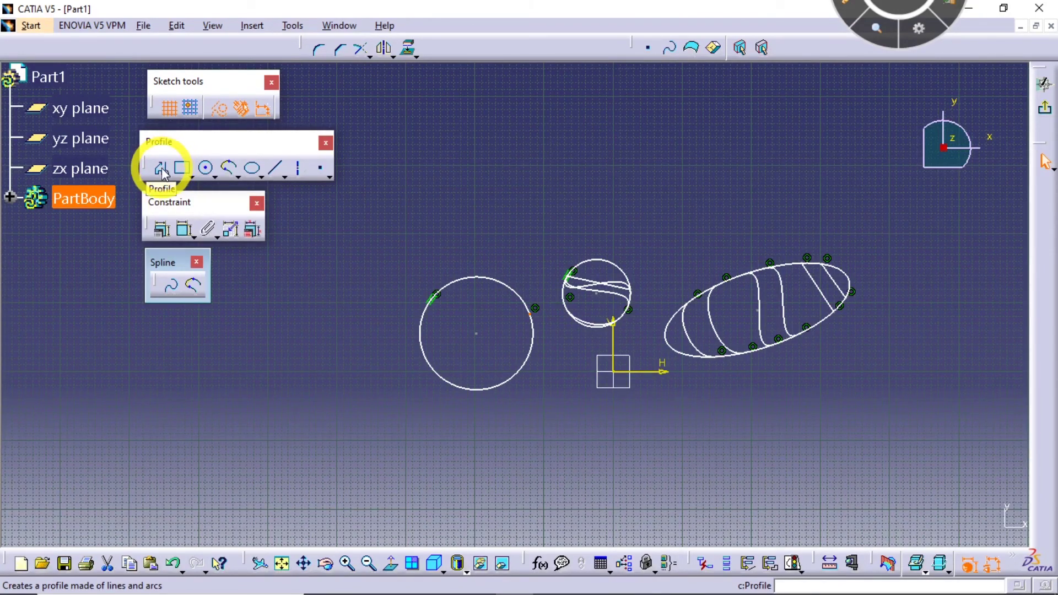
- Close the floating Spline tool set
left_click(196, 262)
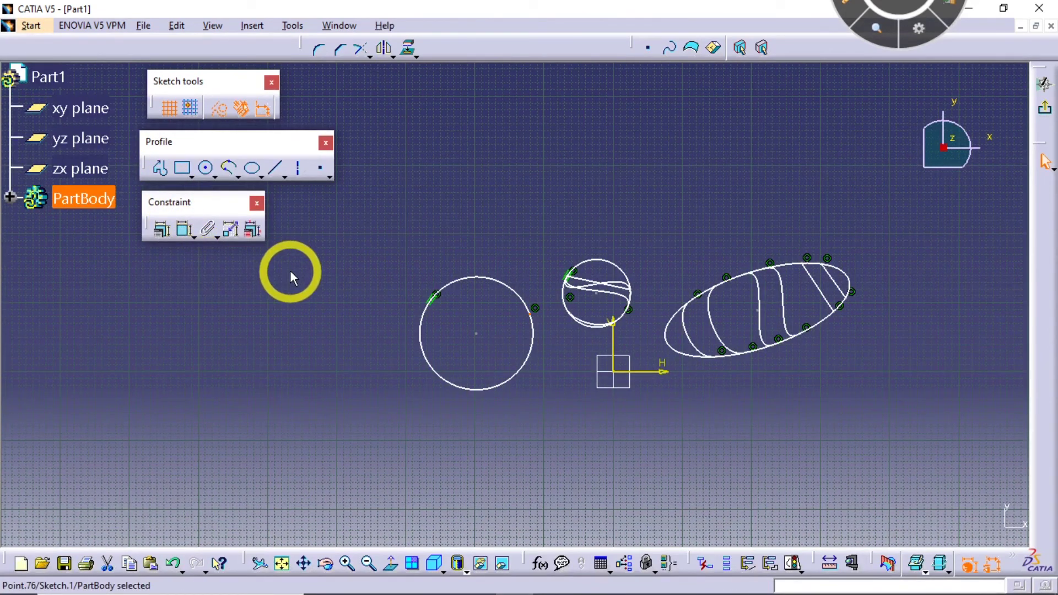